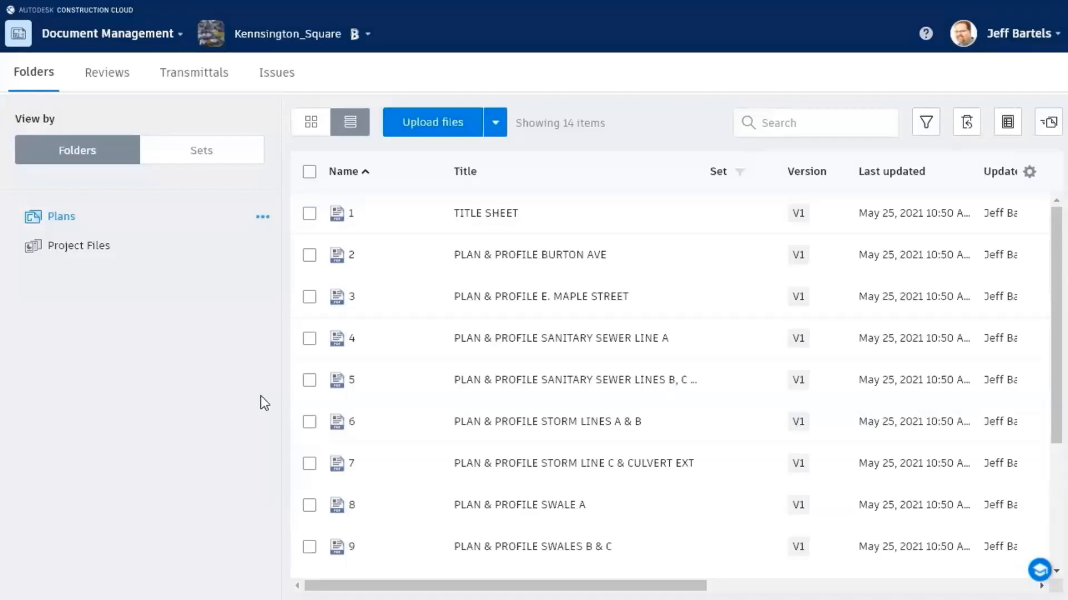
{"action": "left_click", "coordinate": [370, 35]}
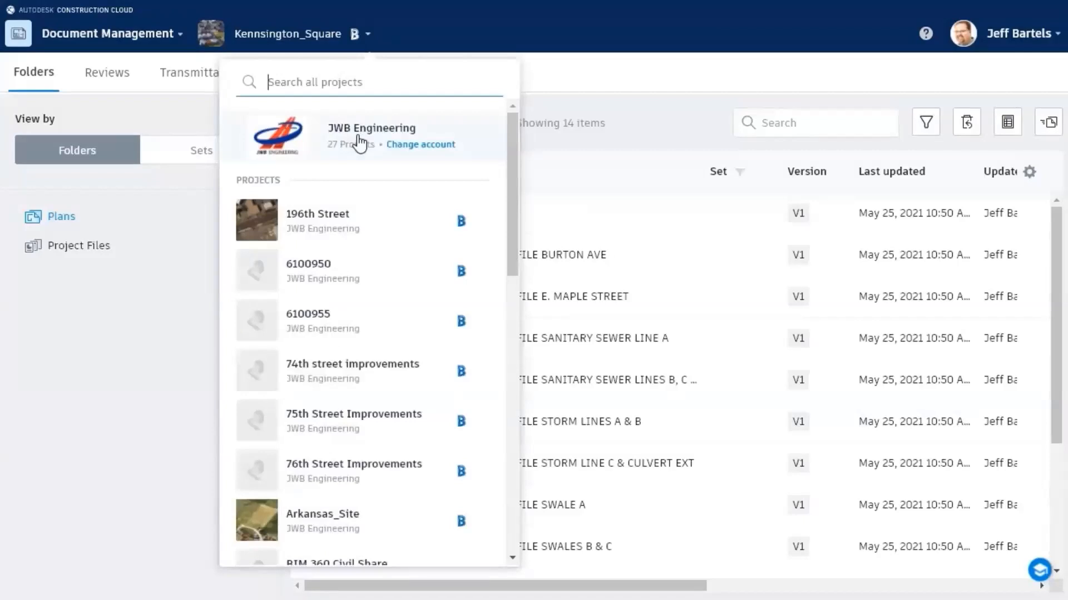
{"action": "mouse_move", "coordinate": [511, 156]}
{"action": "left_mouse_down"}
{"action": "mouse_move", "coordinate": [509, 401]}
{"action": "mouse_move", "coordinate": [522, 208]}
{"action": "mouse_move", "coordinate": [498, 159]}
{"action": "left_mouse_up"}
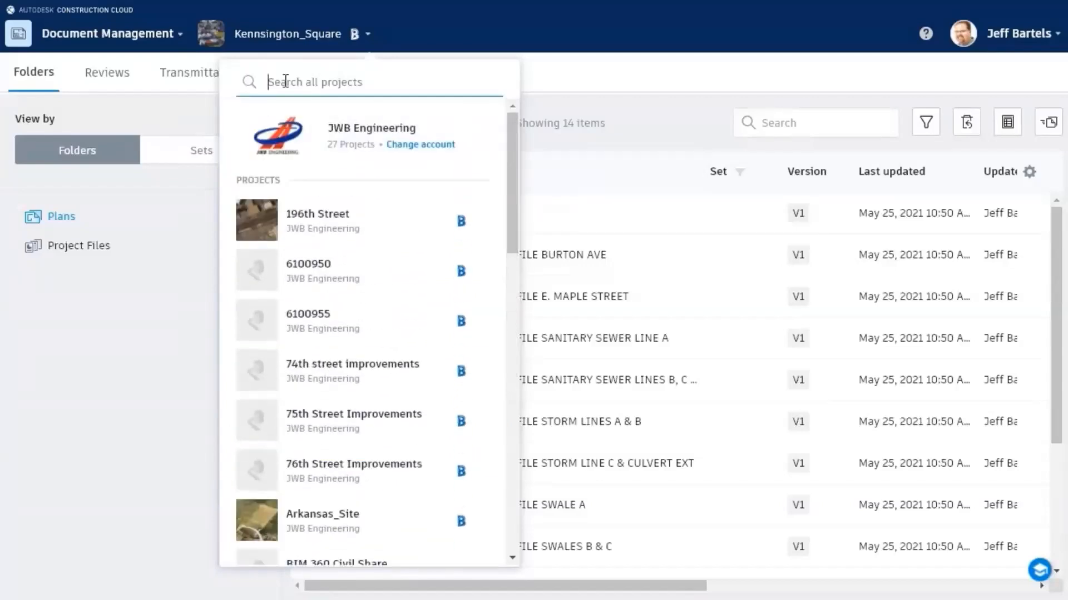
{"action": "left_click", "coordinate": [543, 76]}
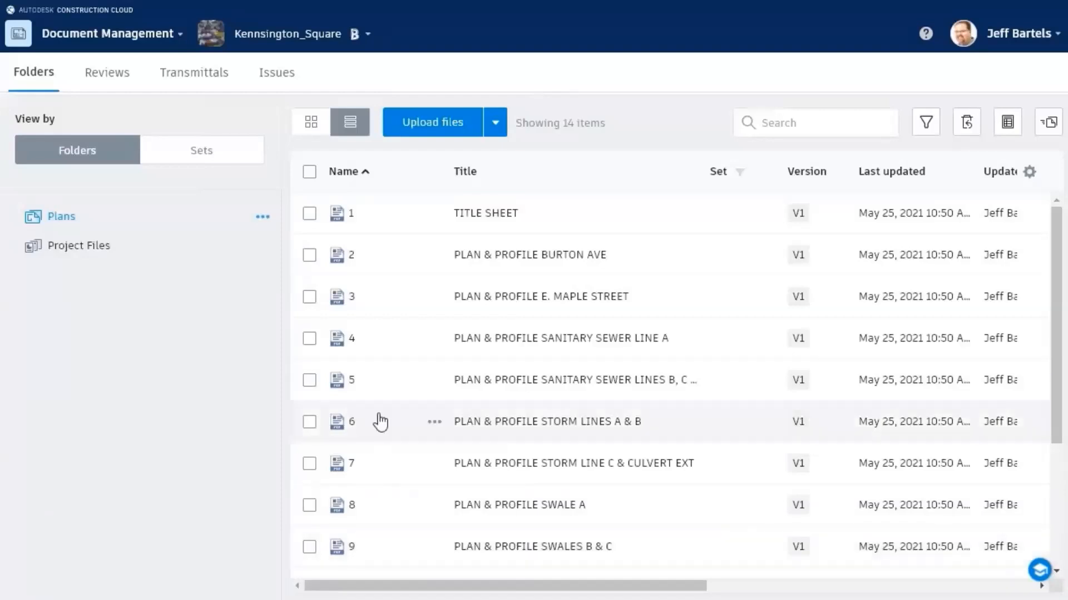
Step: Open sheet 5 and zoom in on the sewer line B profile
{"action": "left_click", "coordinate": [378, 383]}
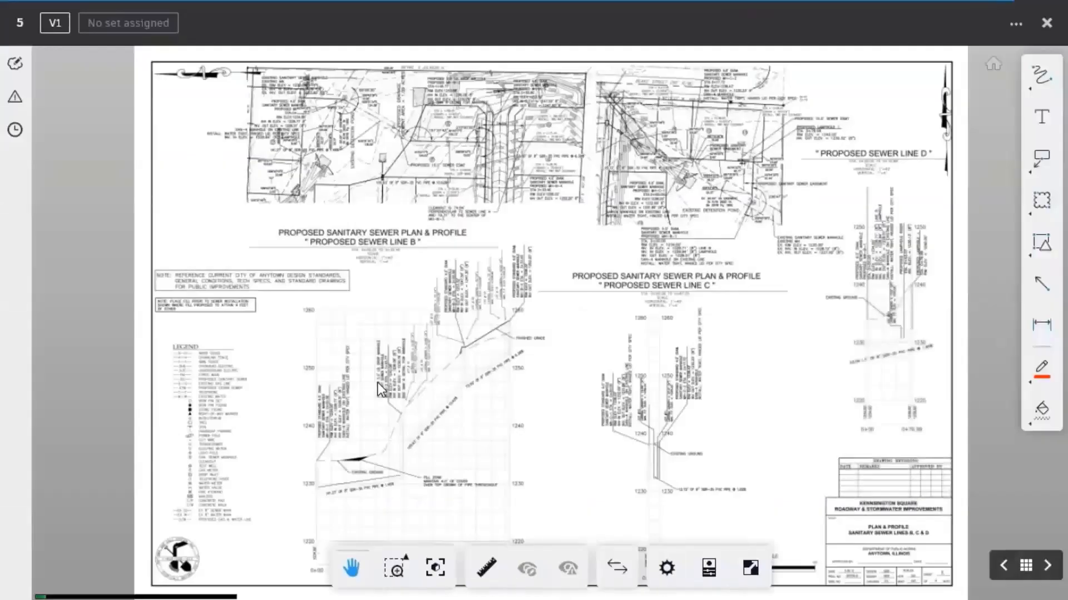
{"action": "scroll", "coordinate": [500, 161], "scroll_direction": "up", "scroll_amount": 5}
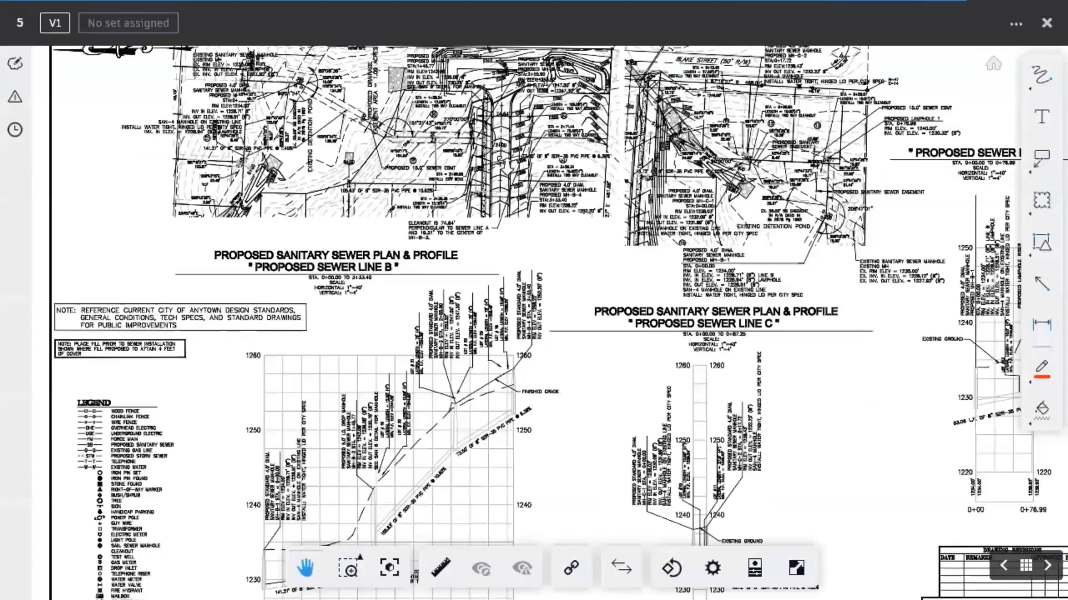
{"action": "scroll", "coordinate": [506, 165], "scroll_direction": "up", "scroll_amount": 3}
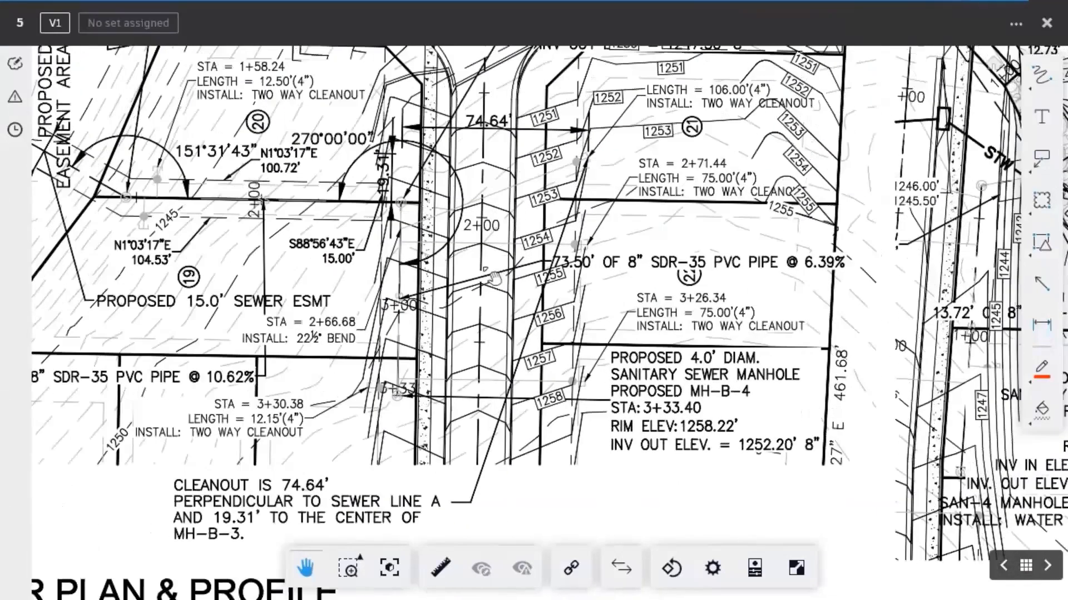
{"action": "left_click_drag", "start_coordinate": [494, 278], "coordinate": [531, 261]}
{"action": "scroll", "coordinate": [531, 260], "scroll_direction": "down", "scroll_amount": 3}
{"action": "left_click_drag", "start_coordinate": [542, 474], "coordinate": [513, 186]}
{"action": "scroll", "coordinate": [509, 259], "scroll_direction": "up", "scroll_amount": 3}
{"action": "left_click_drag", "start_coordinate": [509, 258], "coordinate": [511, 211]}
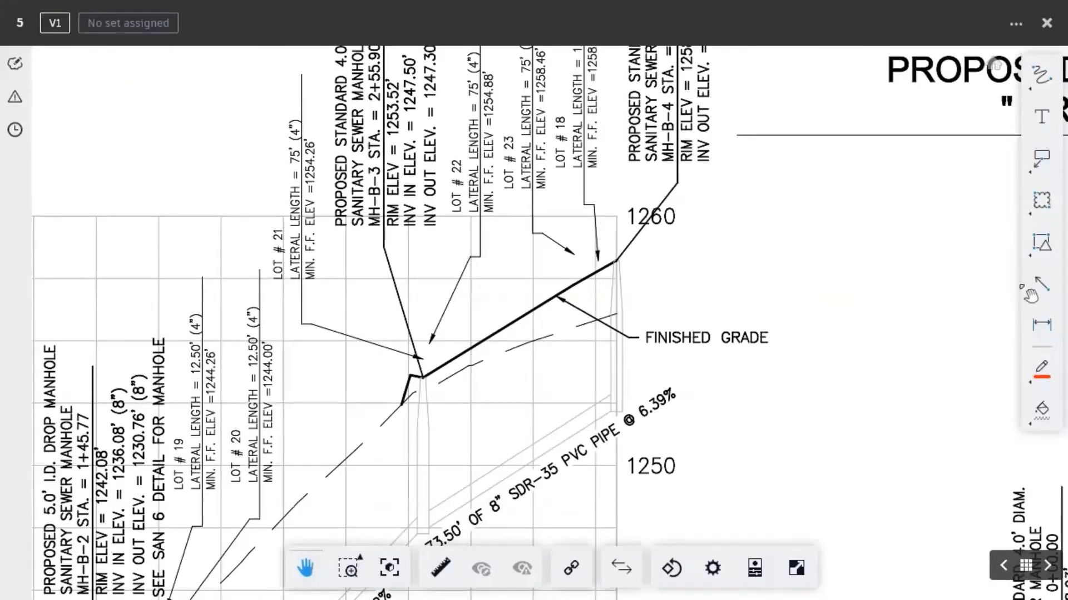
Step: Cloud the finished-grade area with a Polycloud of thickness 12 and no fill
{"action": "mouse_move", "coordinate": [1038, 211]}
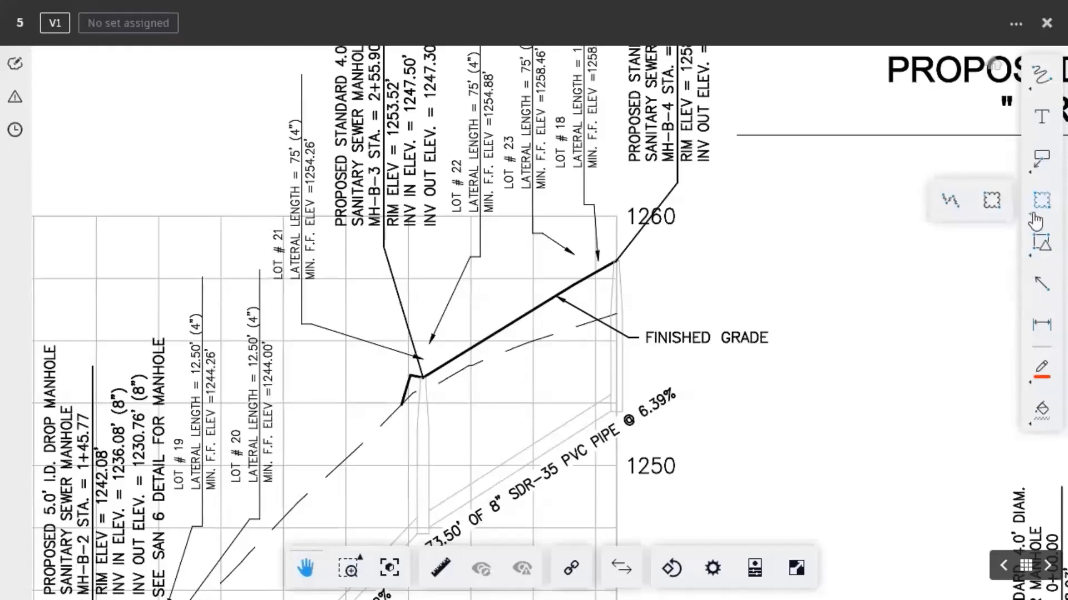
{"action": "left_click", "coordinate": [949, 201]}
{"action": "mouse_move", "coordinate": [443, 257]}
{"action": "left_mouse_down"}
{"action": "mouse_move", "coordinate": [572, 226]}
{"action": "mouse_move", "coordinate": [636, 305]}
{"action": "mouse_move", "coordinate": [404, 409]}
{"action": "mouse_move", "coordinate": [441, 267]}
{"action": "left_mouse_up"}
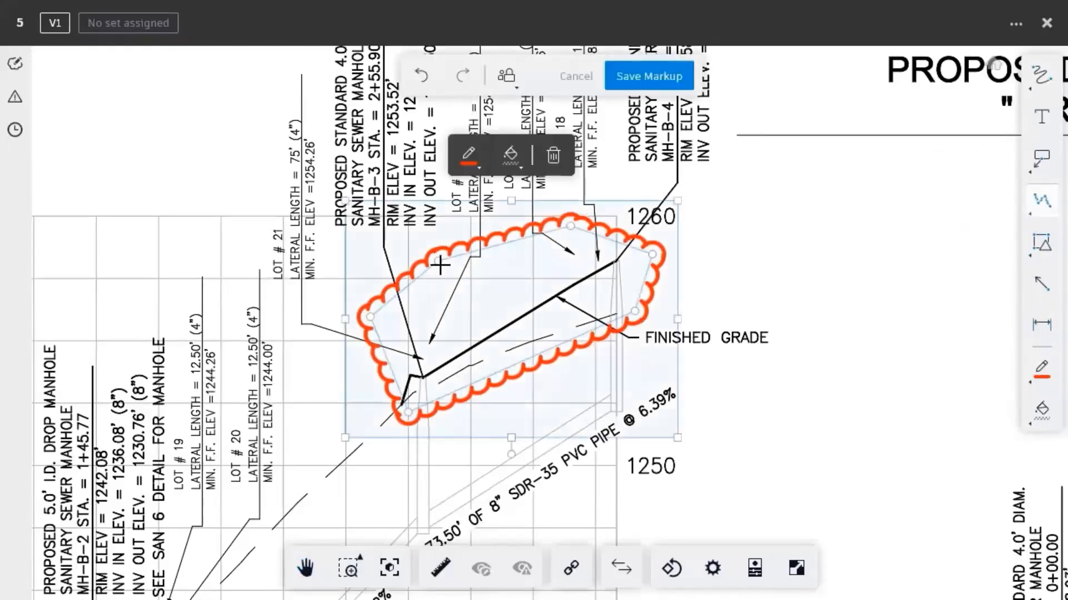
{"action": "left_click", "coordinate": [480, 173]}
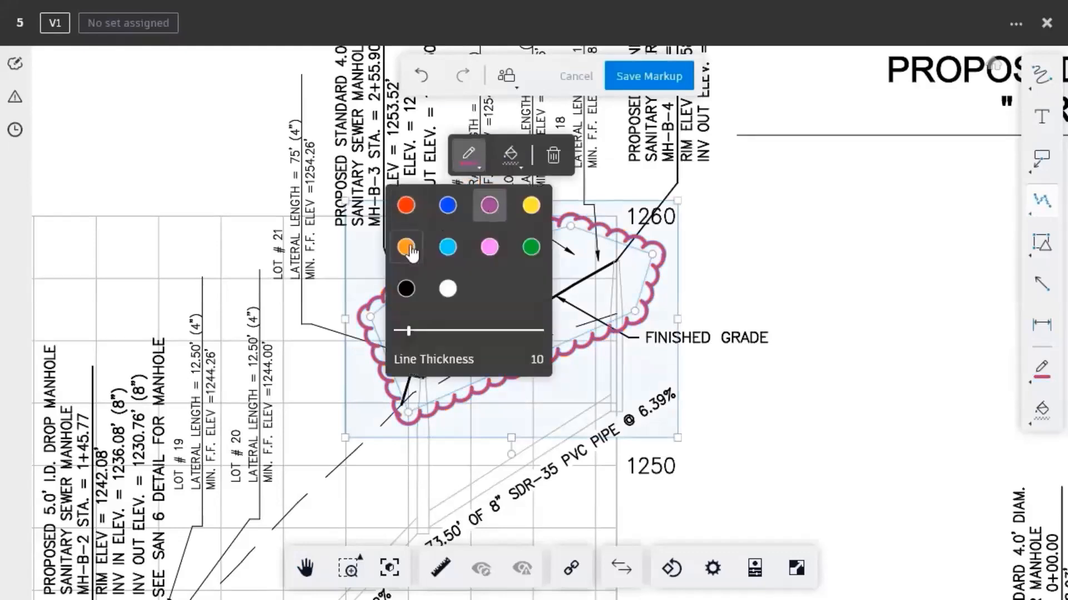
{"action": "left_click_drag", "start_coordinate": [409, 337], "coordinate": [413, 334]}
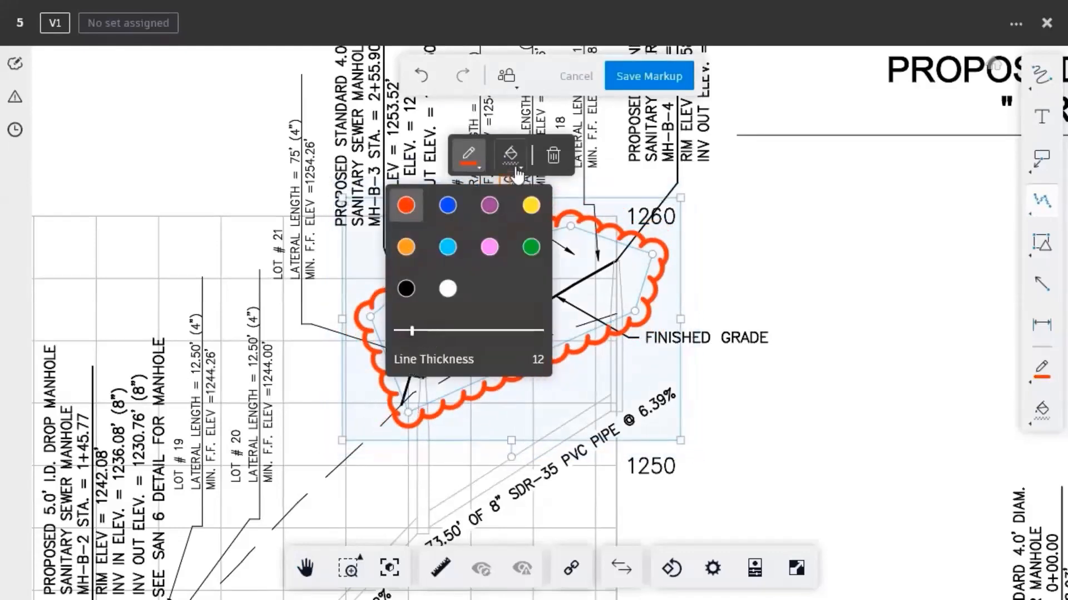
{"action": "left_click", "coordinate": [510, 153]}
{"action": "left_click", "coordinate": [572, 201]}
{"action": "left_click", "coordinate": [447, 285]}
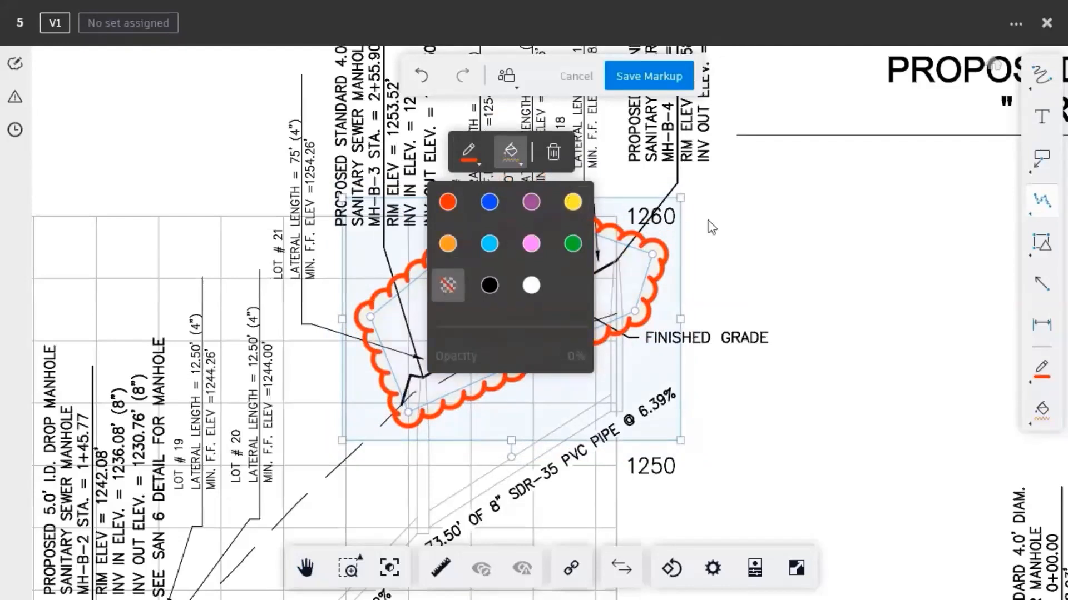
Step: Add the note 'Laterals appear to be missing', set it to Published, and save the markup
{"action": "left_click", "coordinate": [1042, 117]}
{"action": "left_click", "coordinate": [765, 221]}
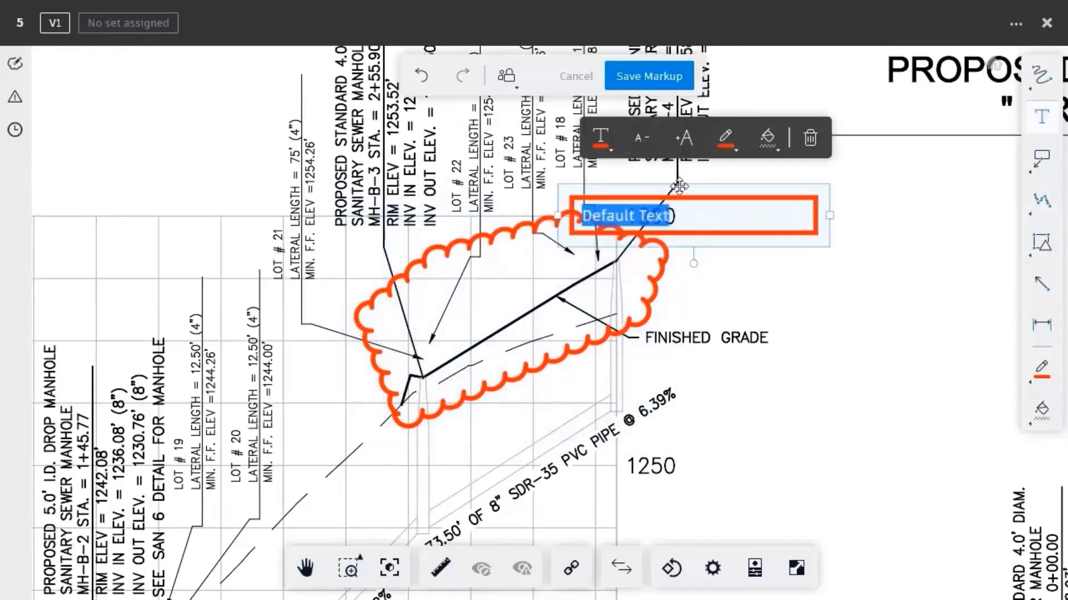
{"action": "type", "text": "Laterals appear to be missing"}
{"action": "left_click_drag", "start_coordinate": [935, 234], "coordinate": [834, 236]}
{"action": "left_click", "coordinate": [845, 237]}
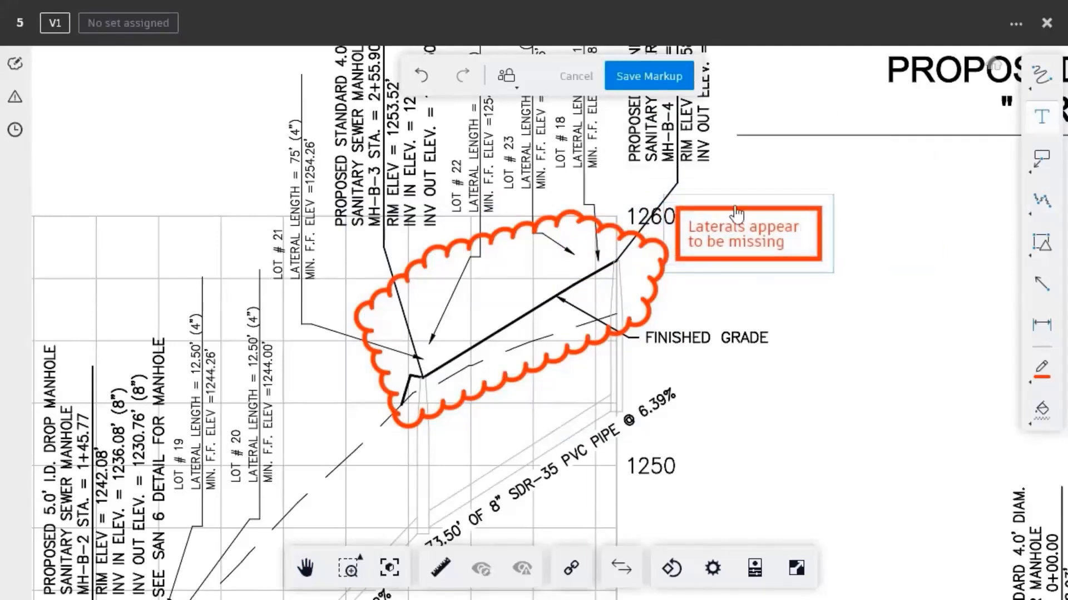
{"action": "left_click", "coordinate": [518, 91]}
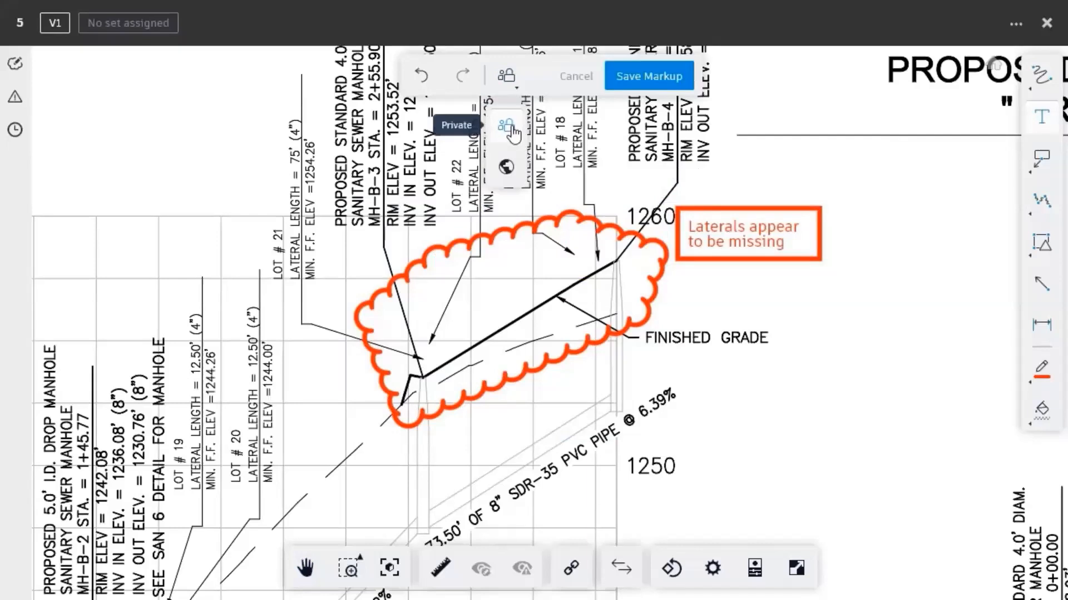
{"action": "left_click", "coordinate": [507, 169]}
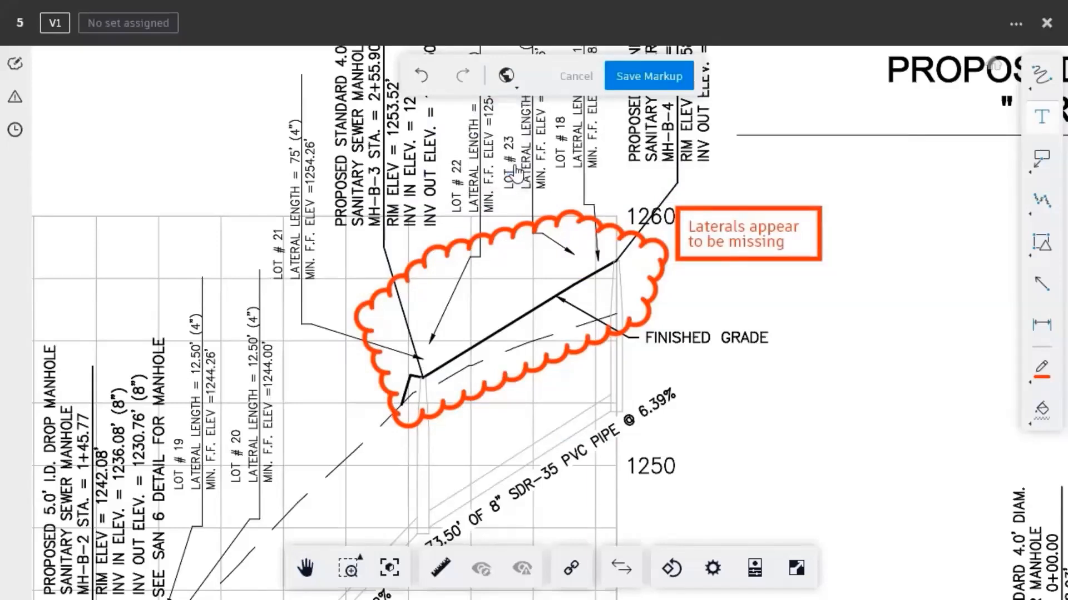
{"action": "left_click", "coordinate": [635, 84]}
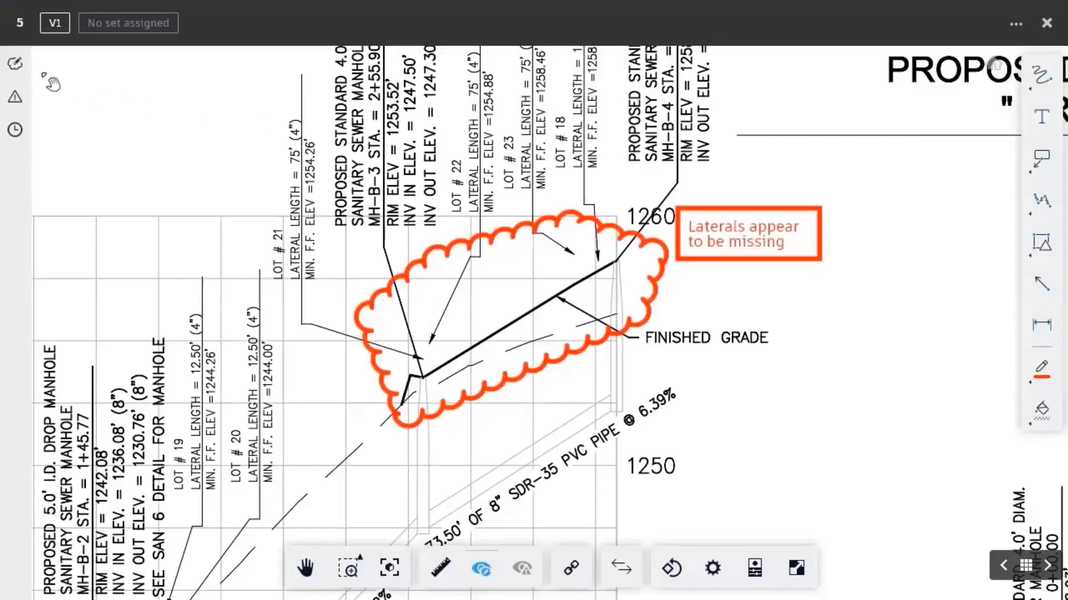
Step: Pin a new issue titled 'Missing Laterals' on the clouded area and assign a team member
{"action": "left_click", "coordinate": [17, 66]}
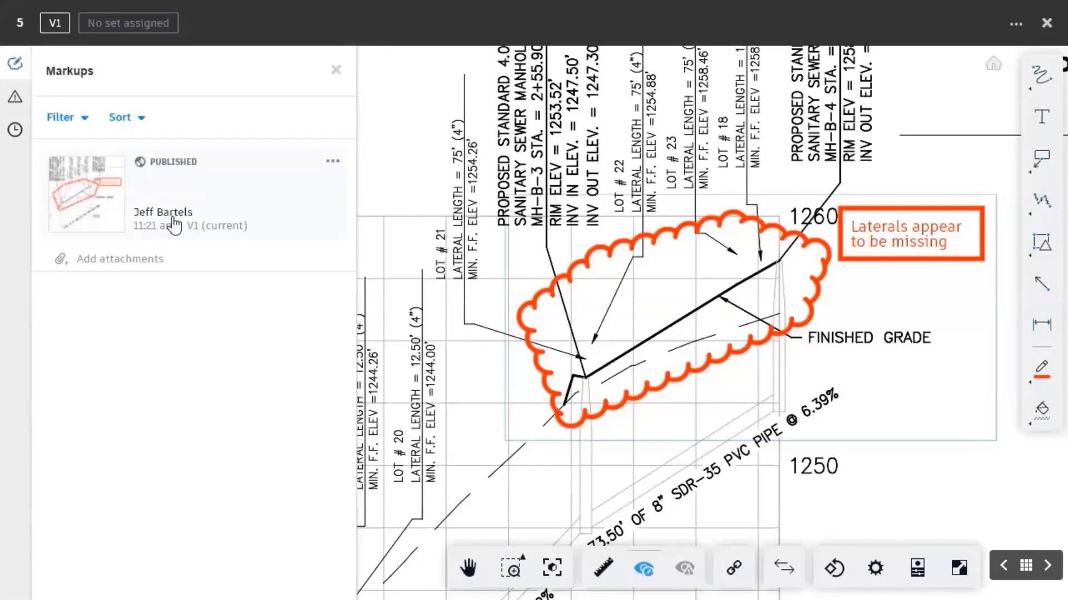
{"action": "left_click", "coordinate": [15, 97]}
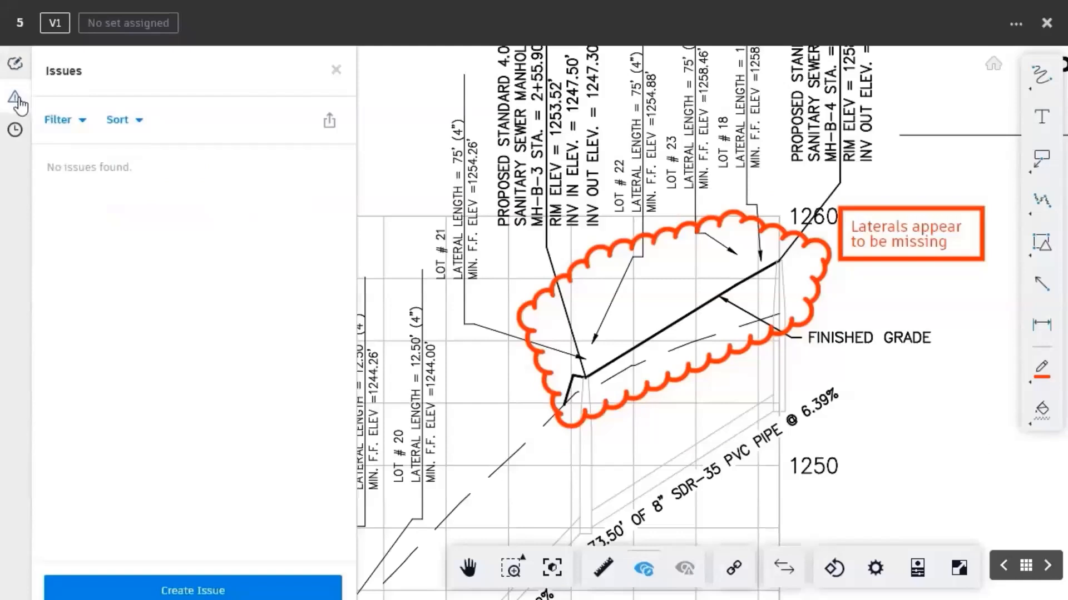
{"action": "left_click", "coordinate": [197, 578]}
{"action": "left_click", "coordinate": [665, 297]}
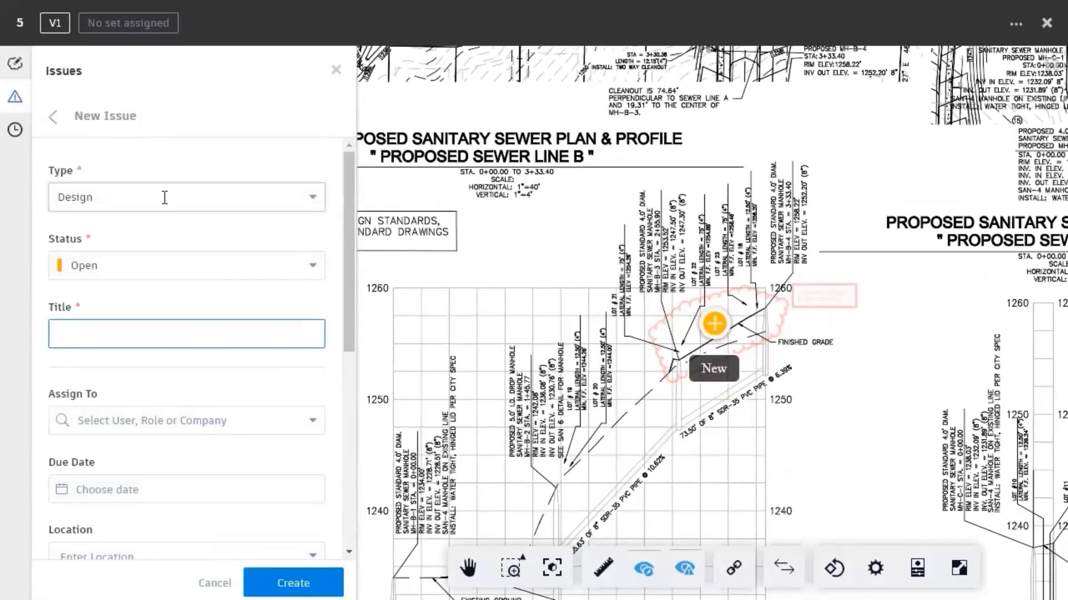
{"action": "type", "text": "Mis"}
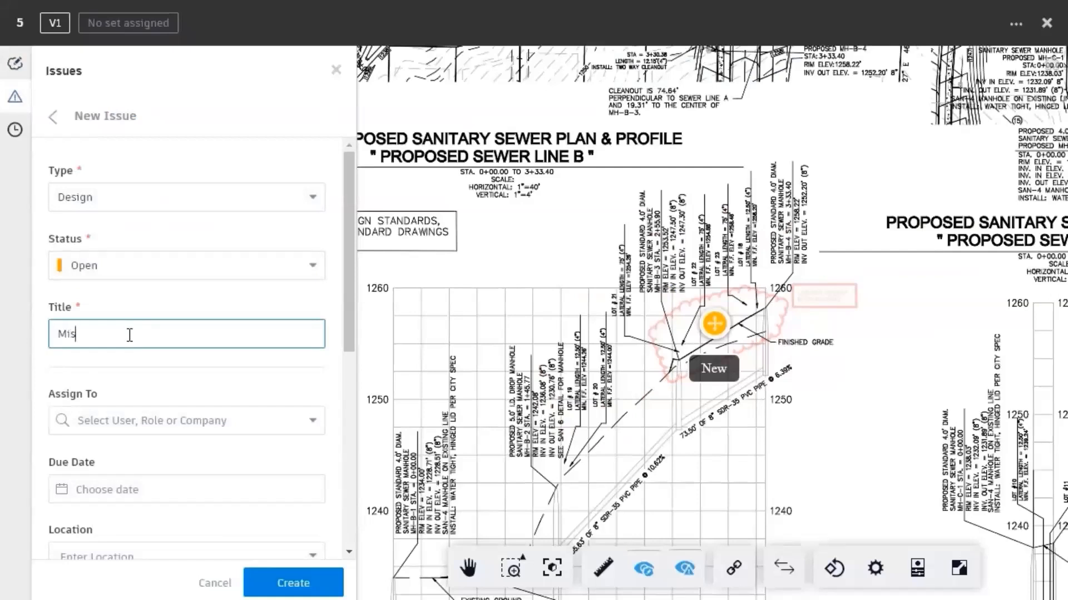
{"action": "type", "text": "sing Laterals"}
{"action": "left_click", "coordinate": [314, 422]}
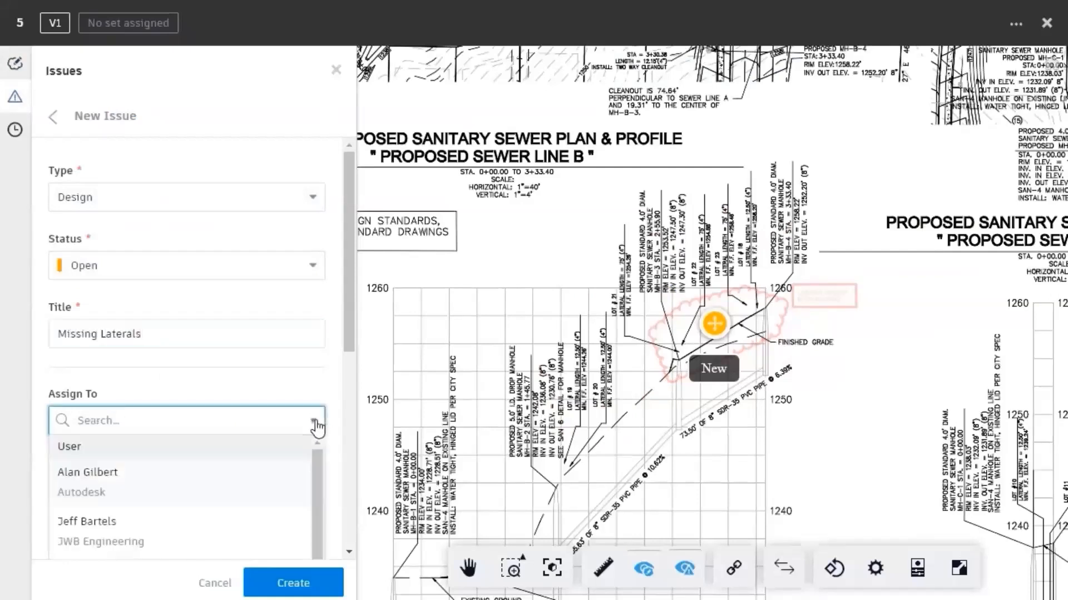
{"action": "scroll", "coordinate": [317, 465], "scroll_direction": "down", "scroll_amount": 2}
{"action": "left_click", "coordinate": [114, 526]}
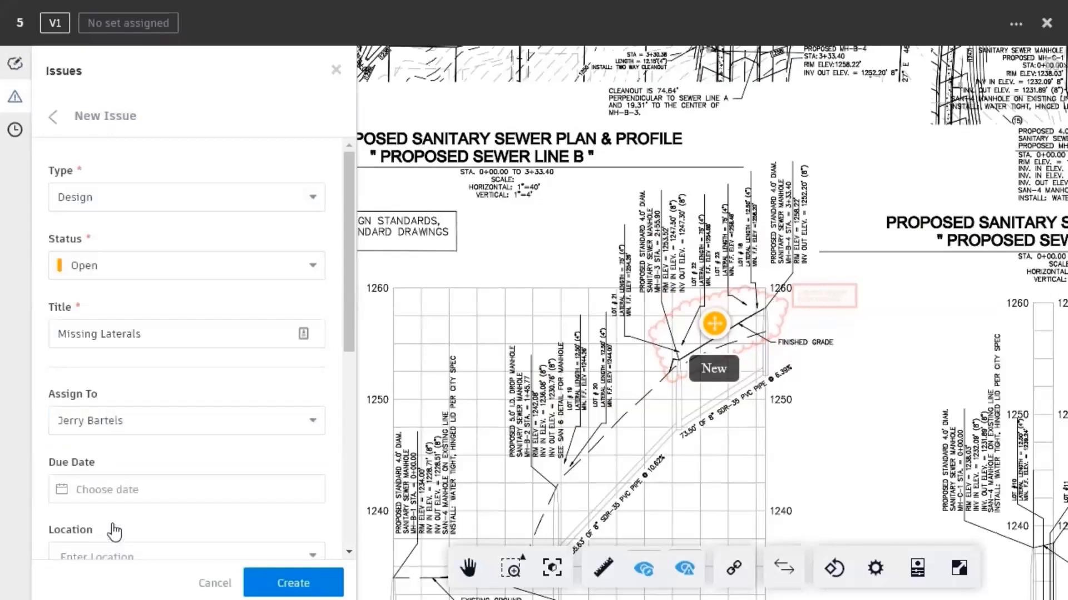
Step: Set due date May 29 and description 'Laterals appear to be missing, please revise', then create the issue
{"action": "left_click", "coordinate": [138, 492]}
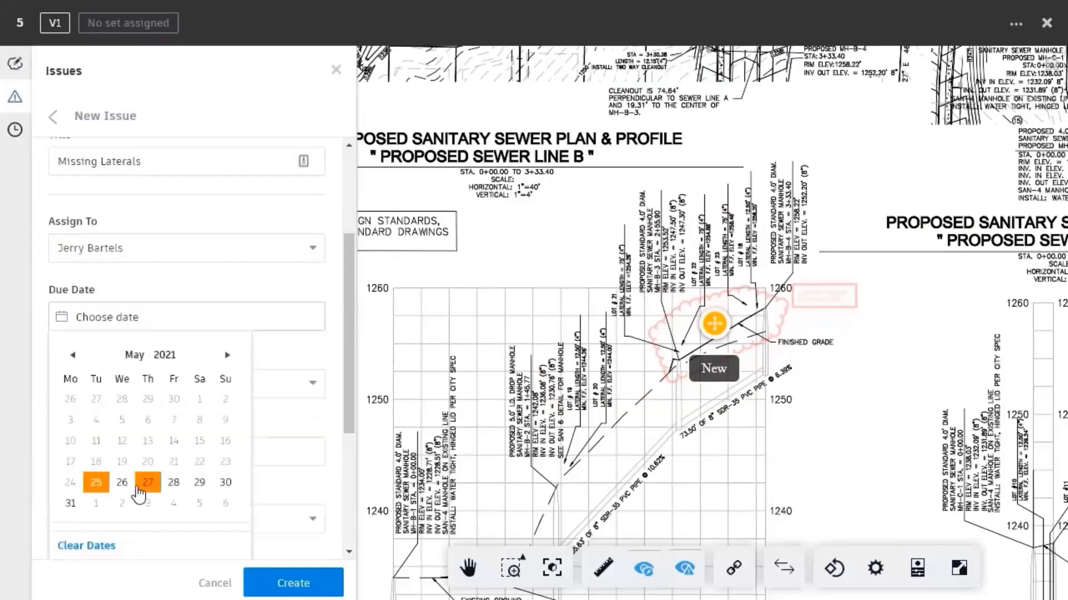
{"action": "left_click", "coordinate": [200, 487]}
{"action": "left_click_drag", "start_coordinate": [348, 392], "coordinate": [346, 508]}
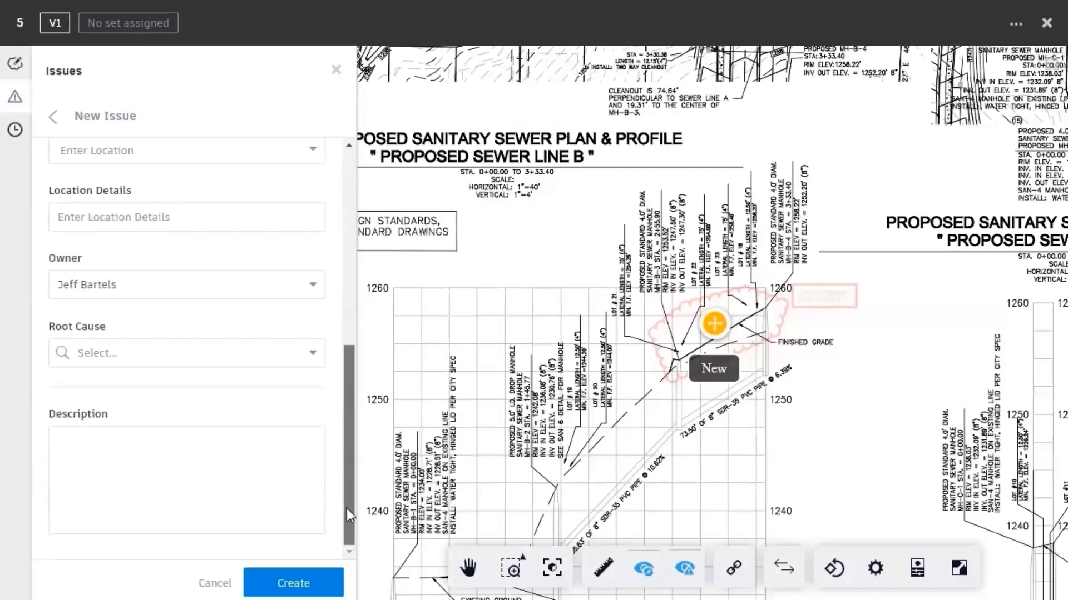
{"action": "left_click", "coordinate": [99, 448]}
{"action": "type", "text": "Laterals appear to be missing, please revise"}
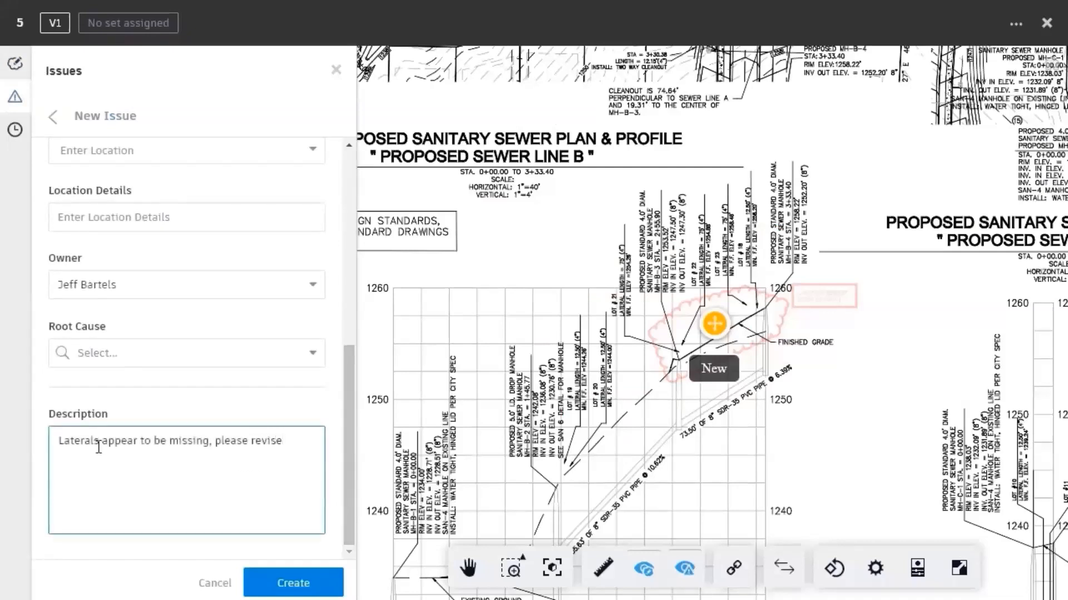
{"action": "left_click", "coordinate": [264, 585]}
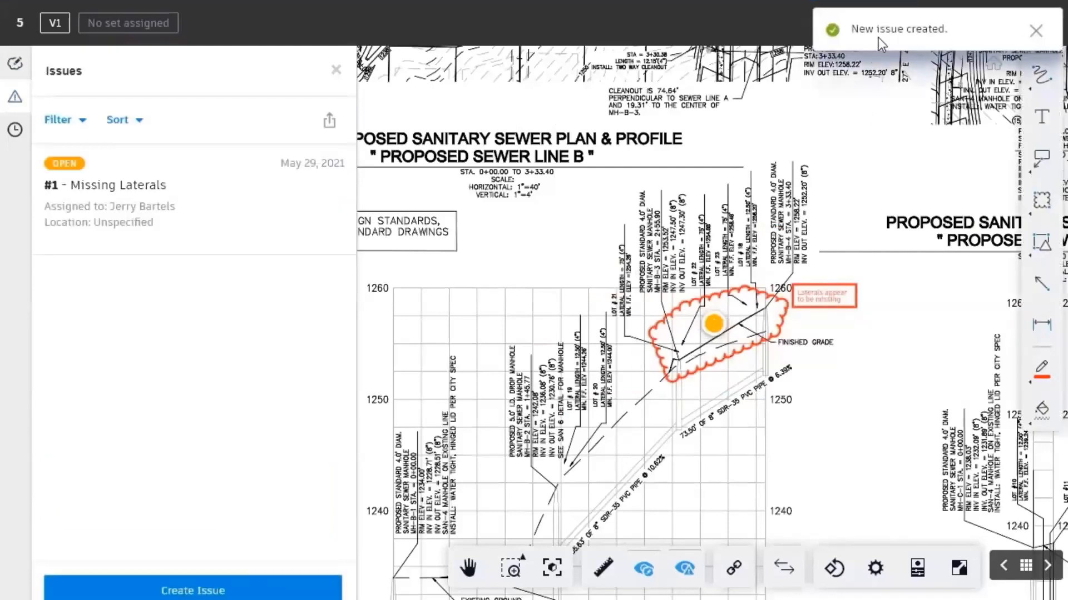
{"action": "left_click", "coordinate": [1035, 30]}
Step: Close sheet 5 and view the project Issues list showing Missing Laterals, checking the filter panel
{"action": "left_click", "coordinate": [1046, 26]}
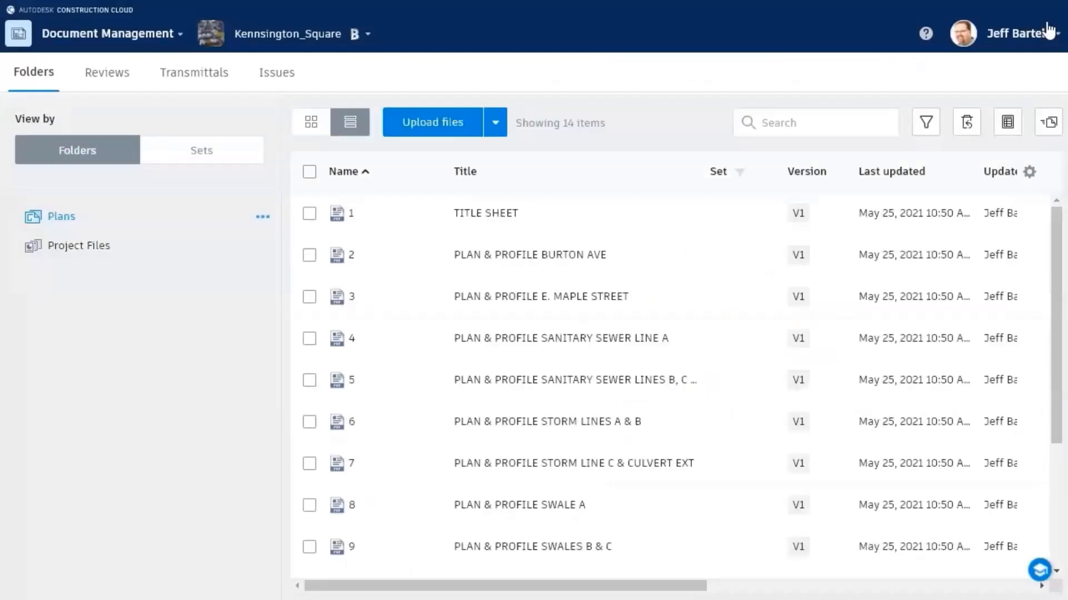
{"action": "left_click_drag", "start_coordinate": [555, 593], "coordinate": [719, 591]}
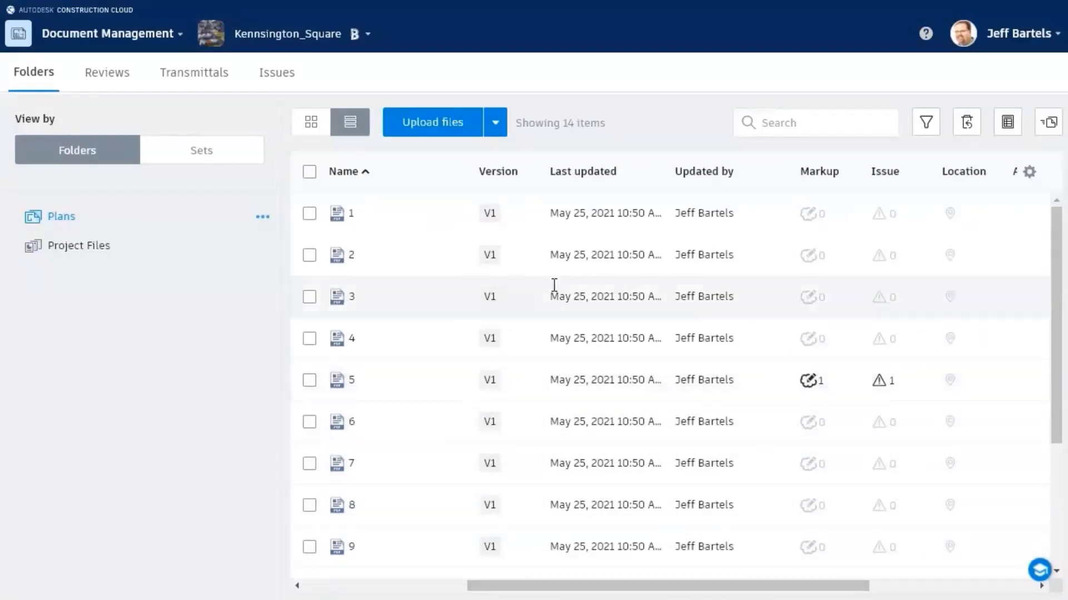
{"action": "left_click", "coordinate": [281, 78]}
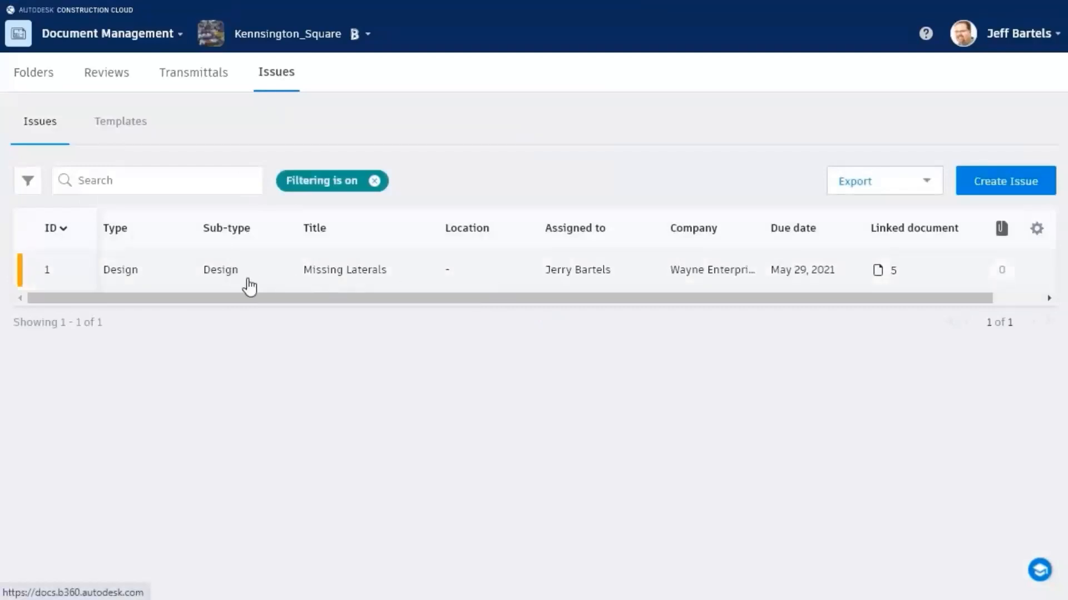
{"action": "left_click", "coordinate": [27, 182]}
{"action": "mouse_move", "coordinate": [258, 275]}
{"action": "left_mouse_down"}
{"action": "mouse_move", "coordinate": [262, 411]}
{"action": "mouse_move", "coordinate": [263, 272]}
{"action": "left_mouse_up"}
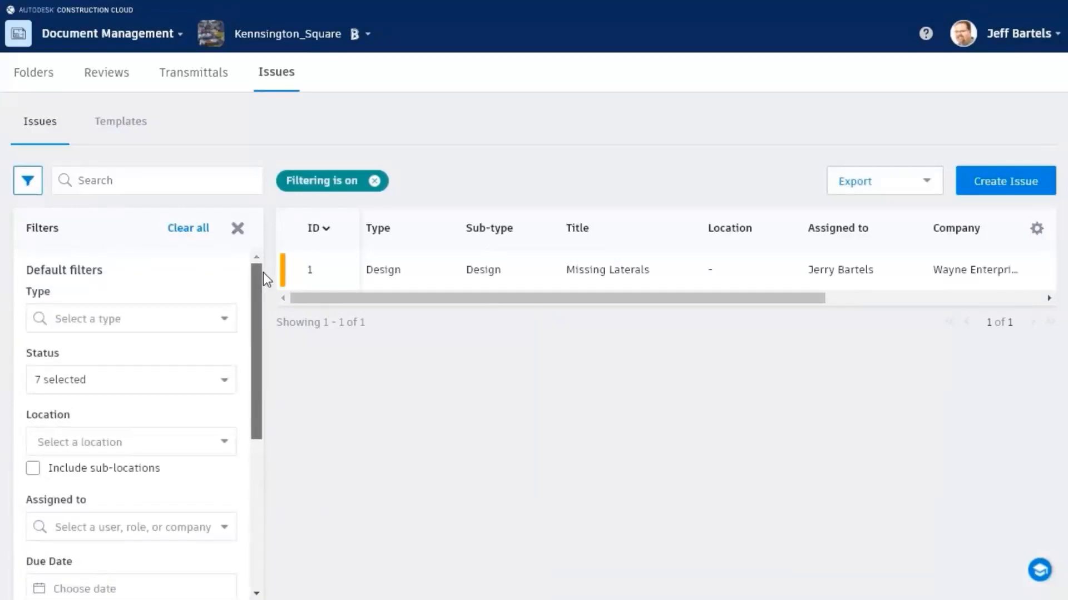
{"action": "left_click", "coordinate": [27, 181]}
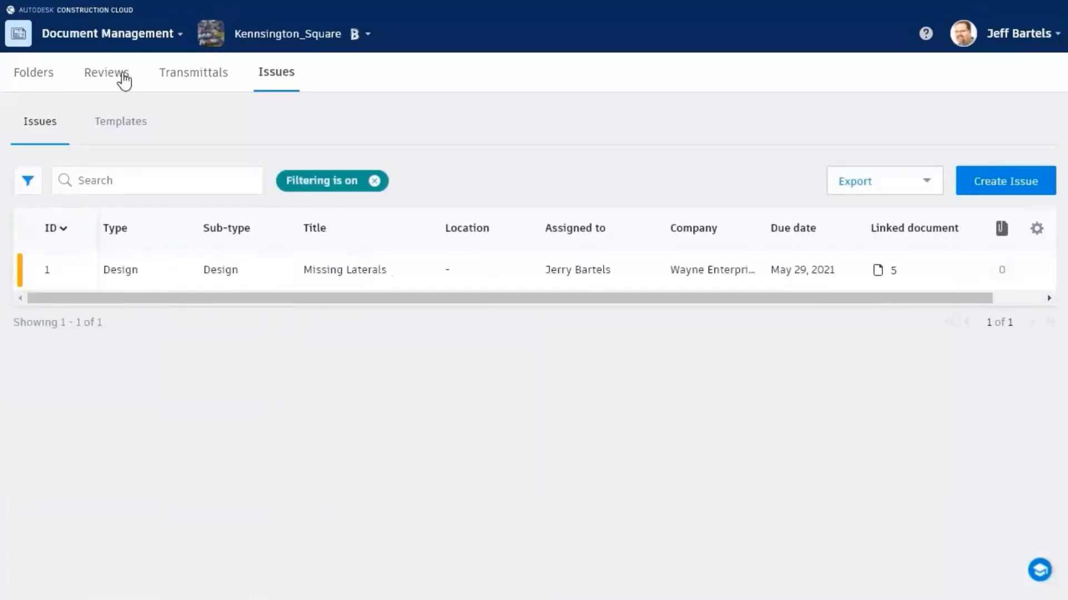
{"action": "left_click", "coordinate": [144, 40]}
Step: From Project Home, open issue #2 Add Detail's full details and its linked sheet 13
{"action": "left_click", "coordinate": [58, 125]}
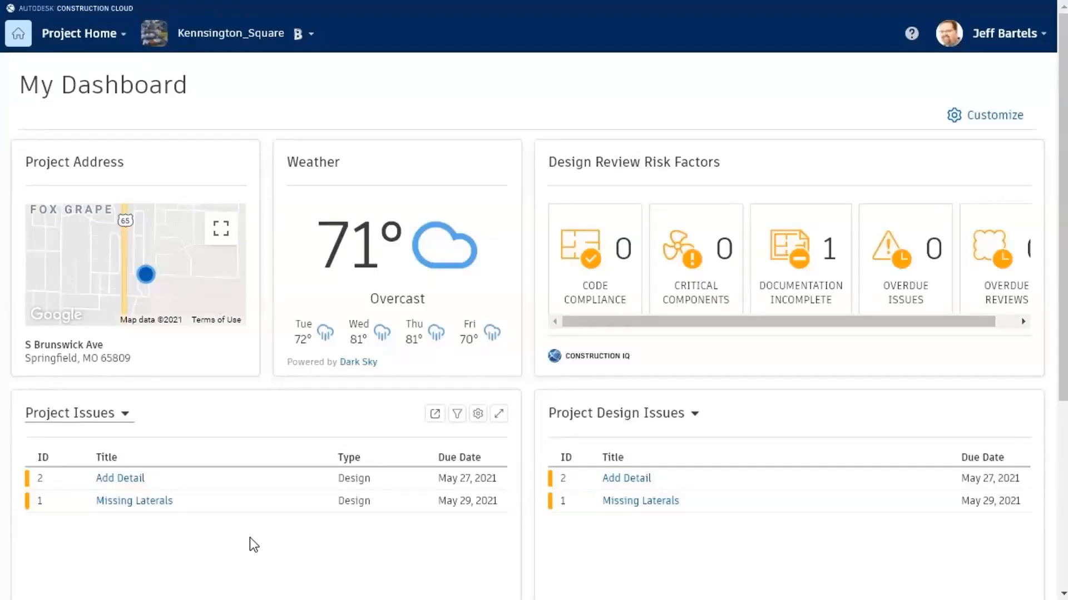
{"action": "mouse_move", "coordinate": [123, 479]}
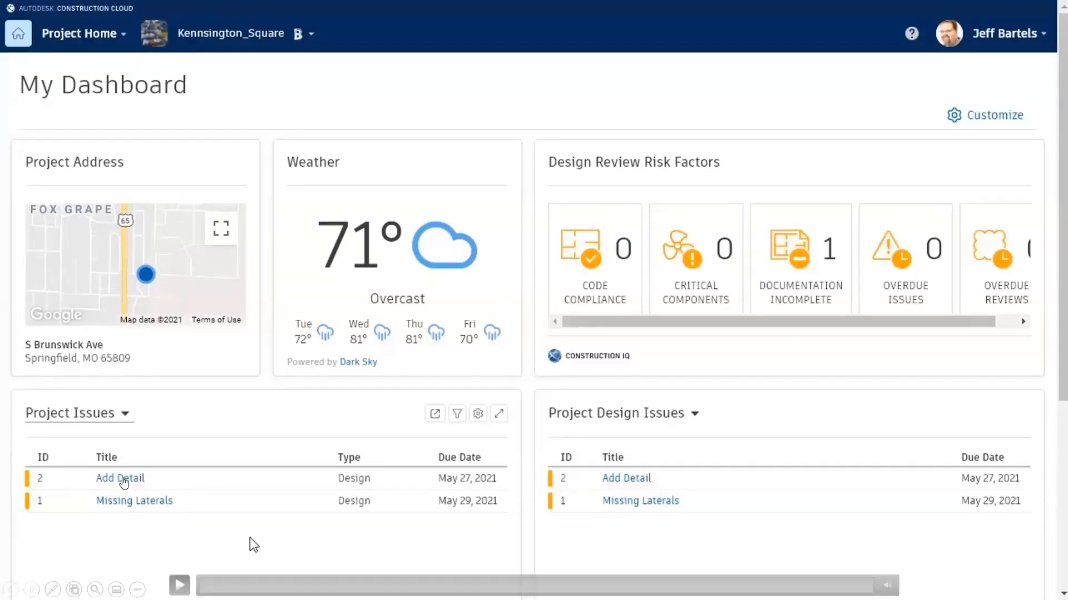
{"action": "left_click", "coordinate": [182, 534]}
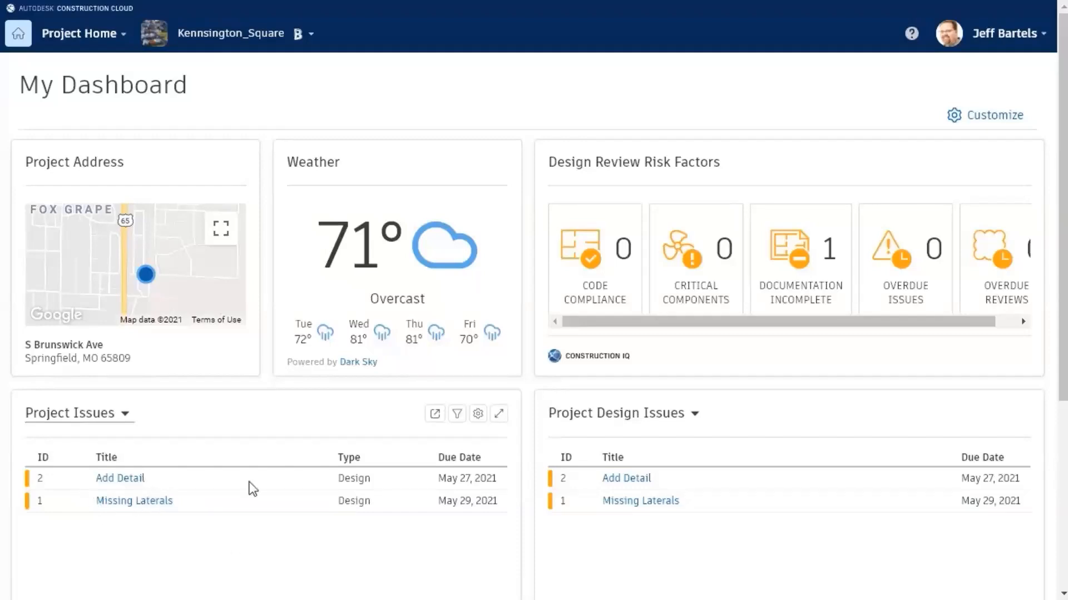
{"action": "left_click", "coordinate": [130, 482]}
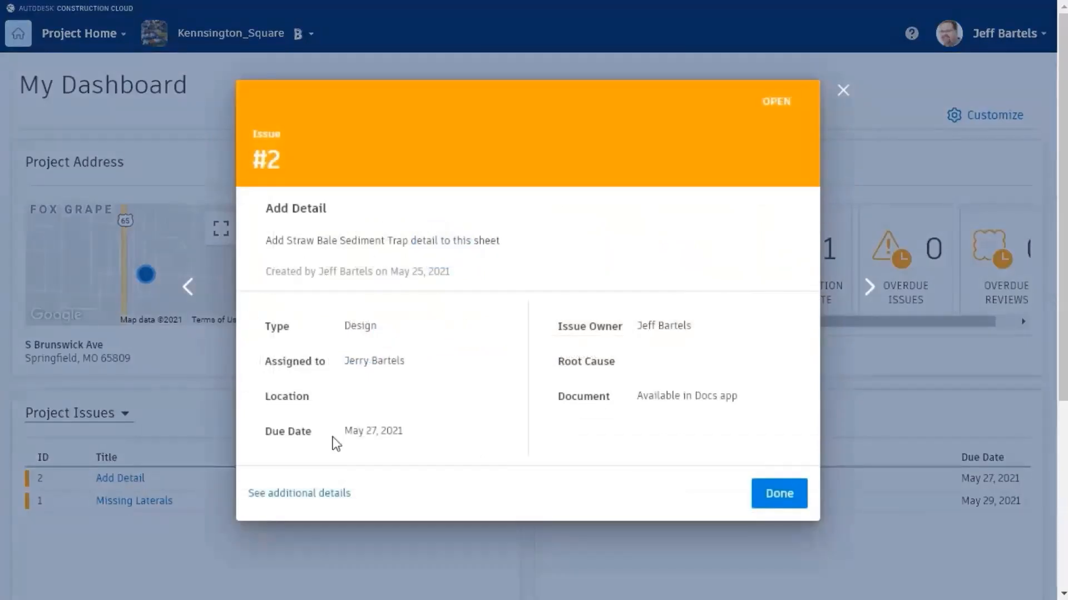
{"action": "left_click", "coordinate": [305, 494]}
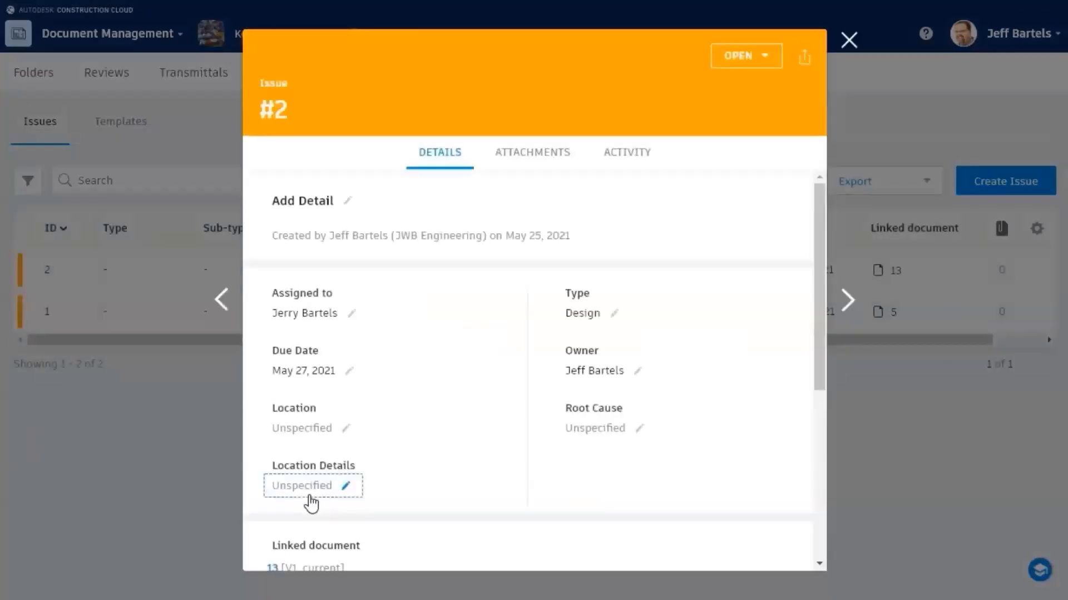
{"action": "left_click_drag", "start_coordinate": [820, 293], "coordinate": [806, 312]}
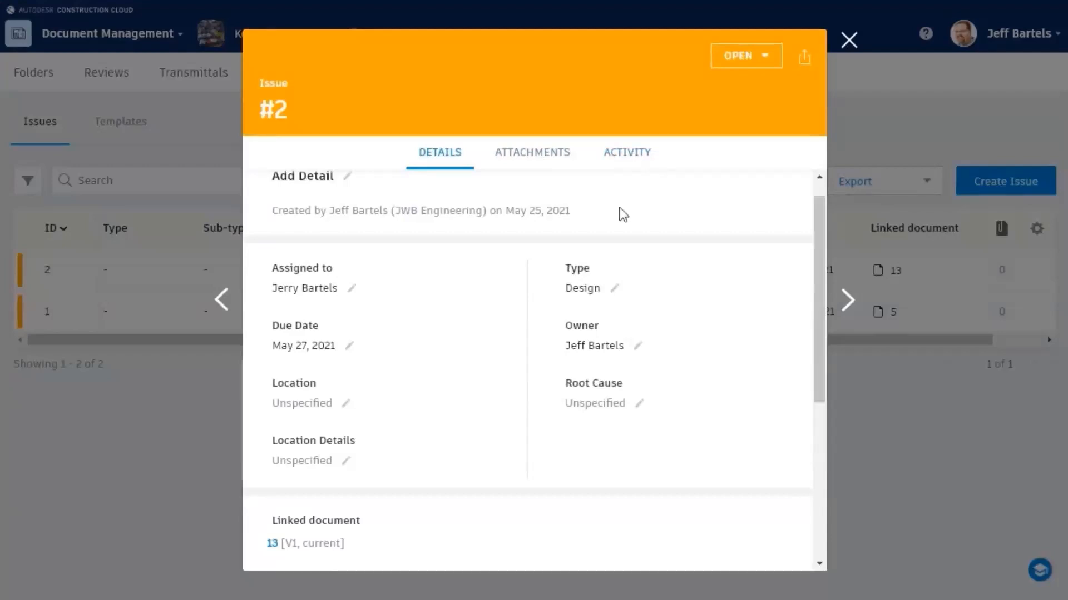
{"action": "left_click", "coordinate": [271, 544]}
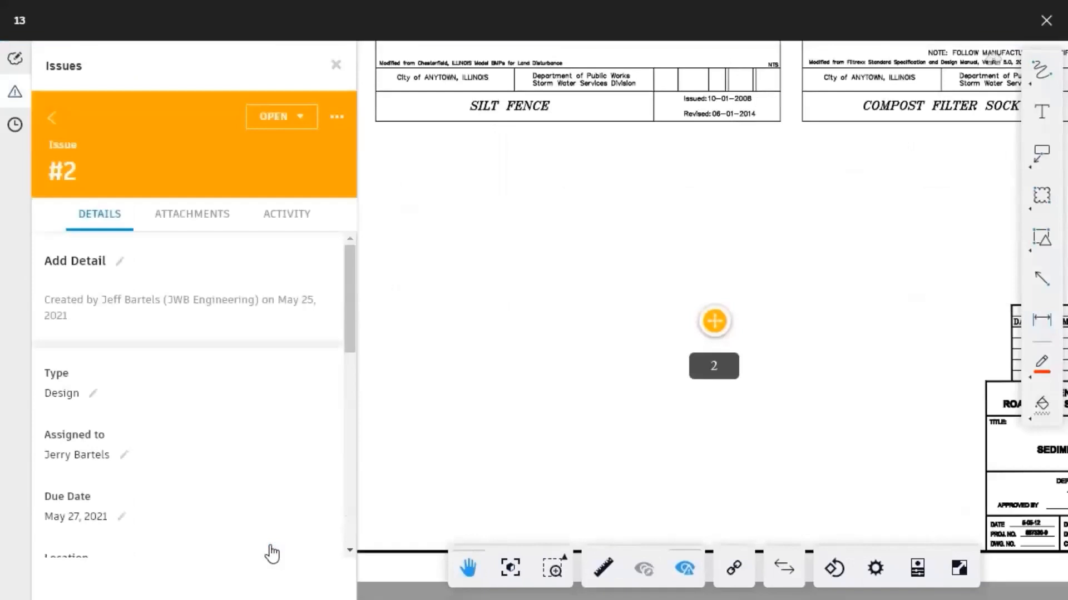
Step: Respond to issue #2 with 'I've revised the drawing and uploaded a new sheet.'
{"action": "left_click_drag", "start_coordinate": [349, 342], "coordinate": [353, 495]}
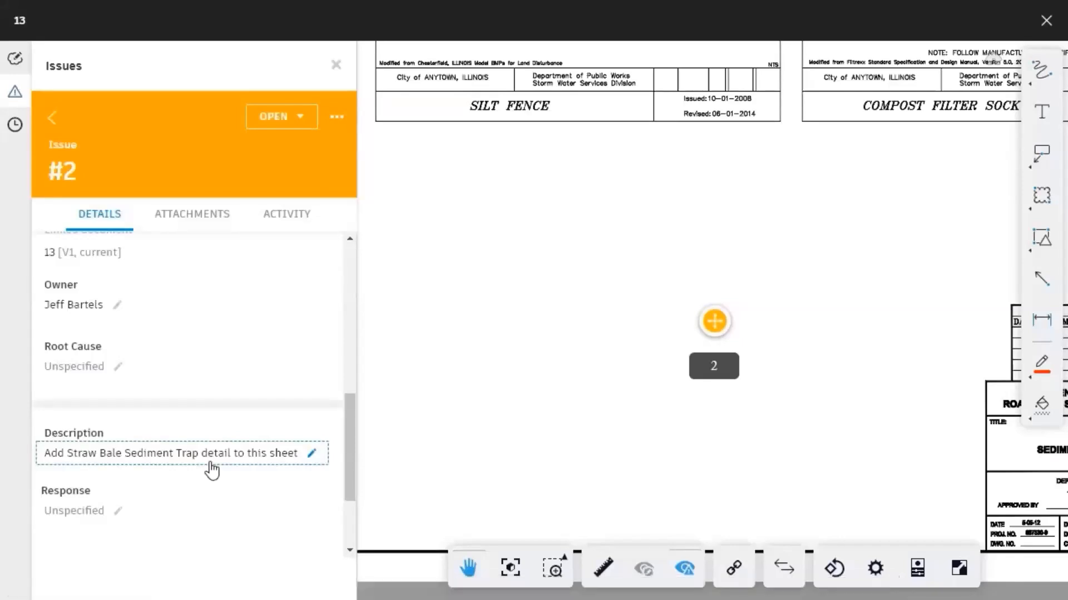
{"action": "left_click", "coordinate": [119, 512]}
{"action": "type", "text": "I've revised the drawing and uploaded a"}
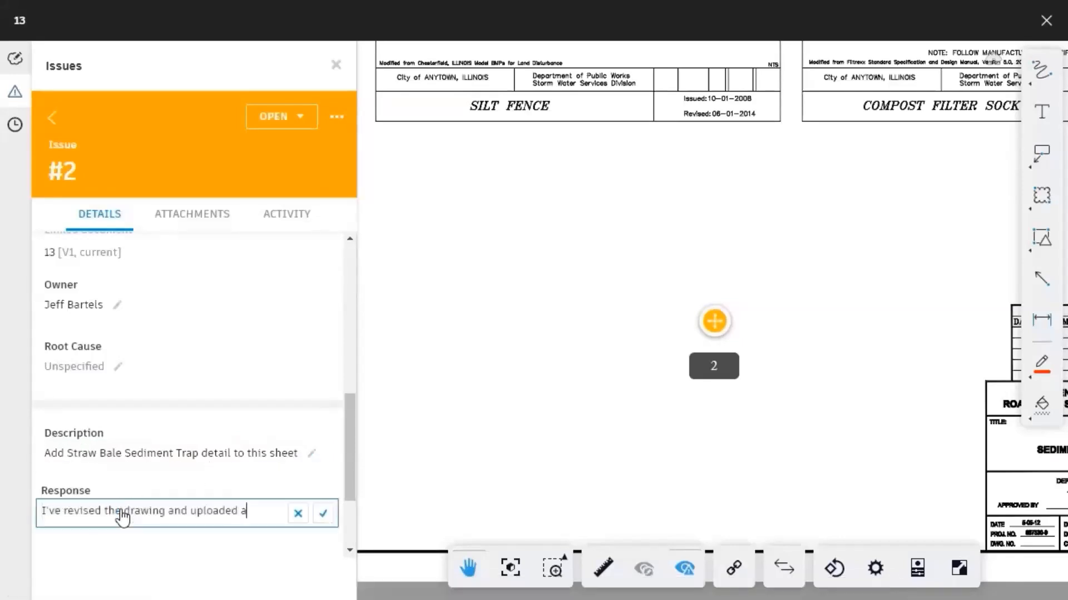
{"action": "type", "text": " new sheet."}
{"action": "left_click", "coordinate": [322, 514]}
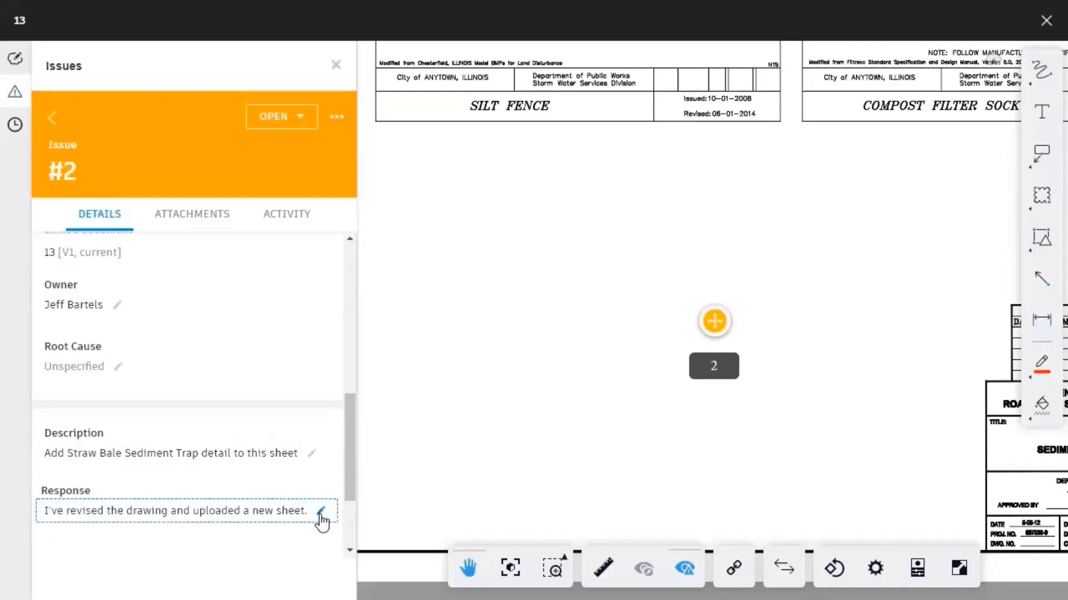
Step: Set issue #2's status to Answered and close the issue panel and sheet 13
{"action": "left_click", "coordinate": [302, 119]}
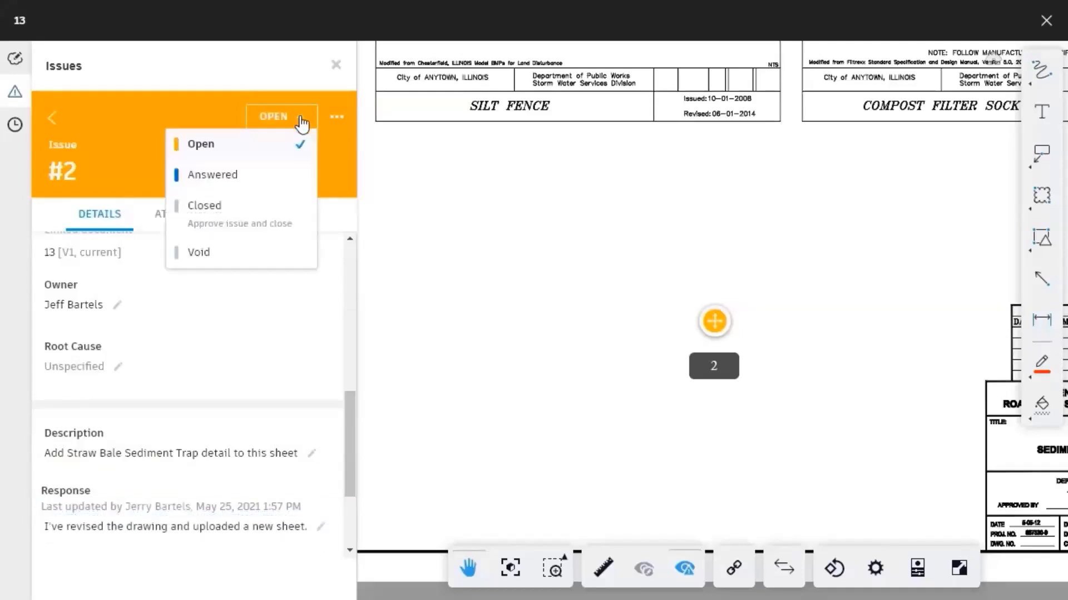
{"action": "left_click", "coordinate": [284, 177]}
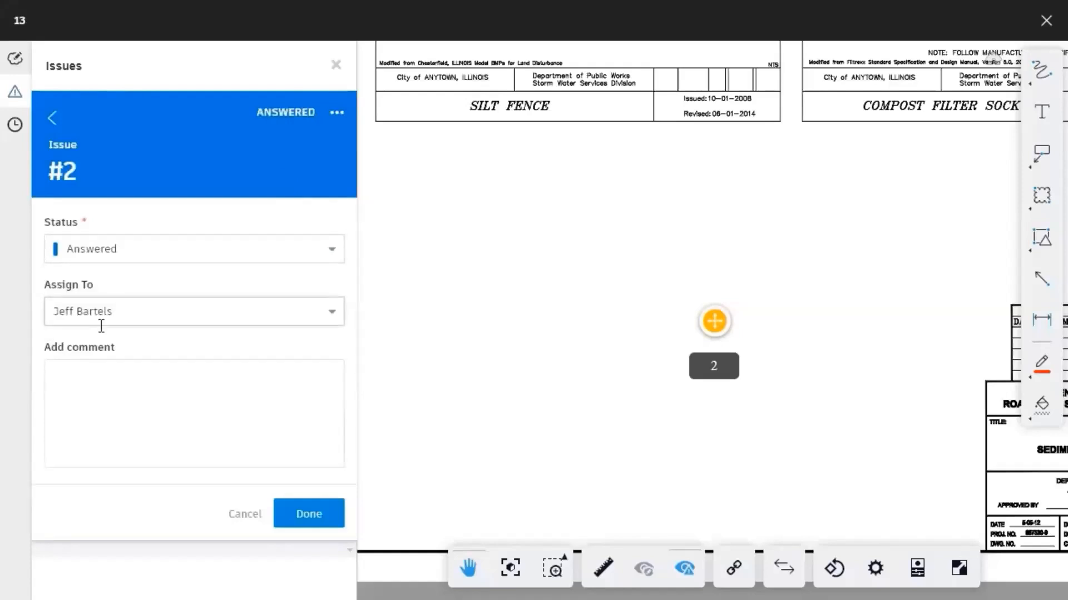
{"action": "left_click", "coordinate": [296, 515]}
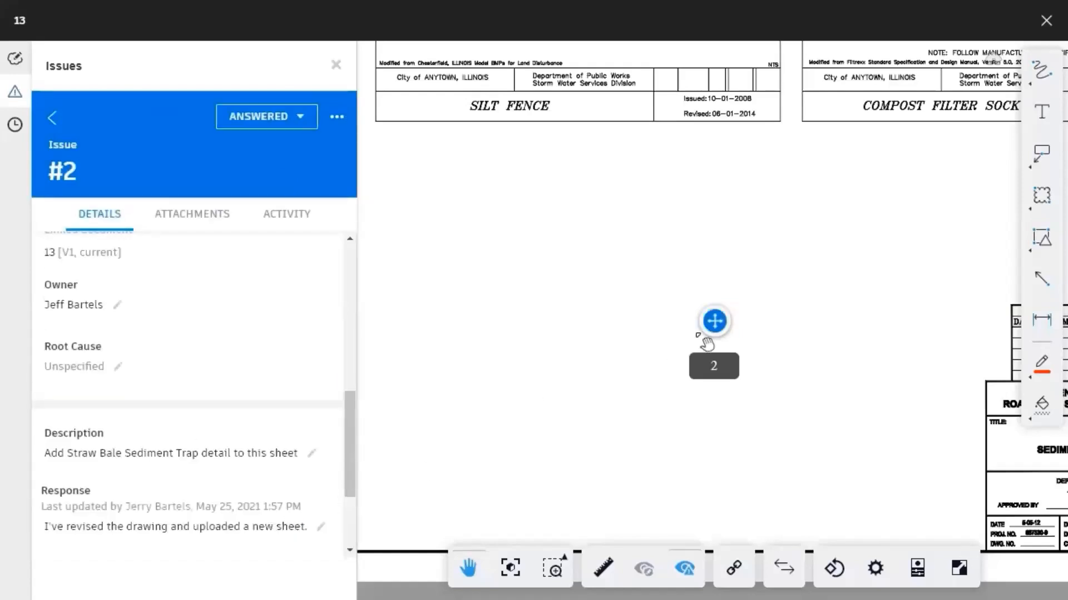
{"action": "left_click", "coordinate": [336, 65]}
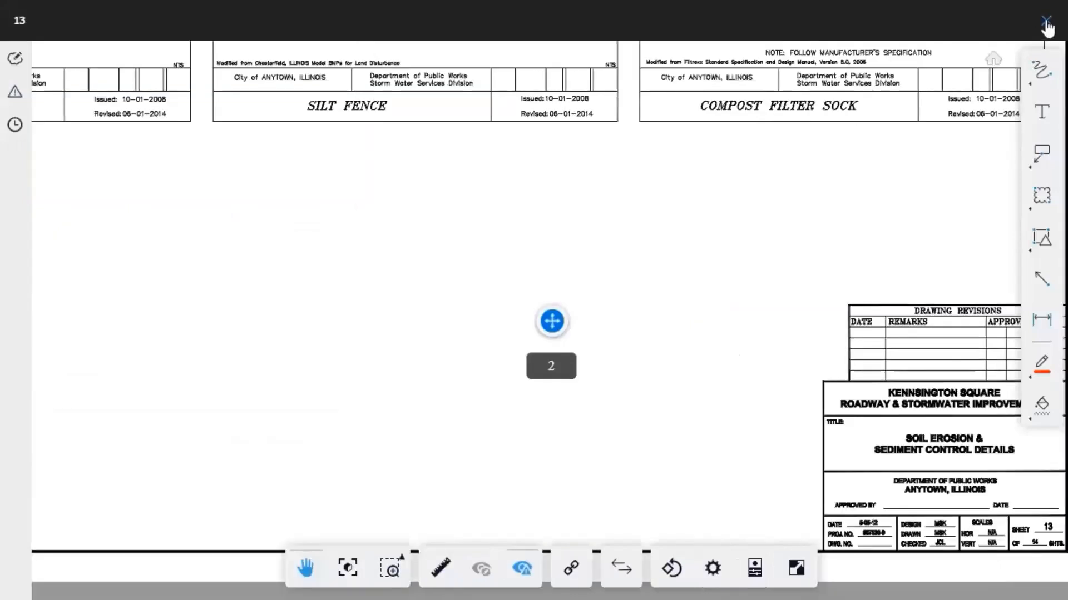
{"action": "left_click", "coordinate": [1045, 24]}
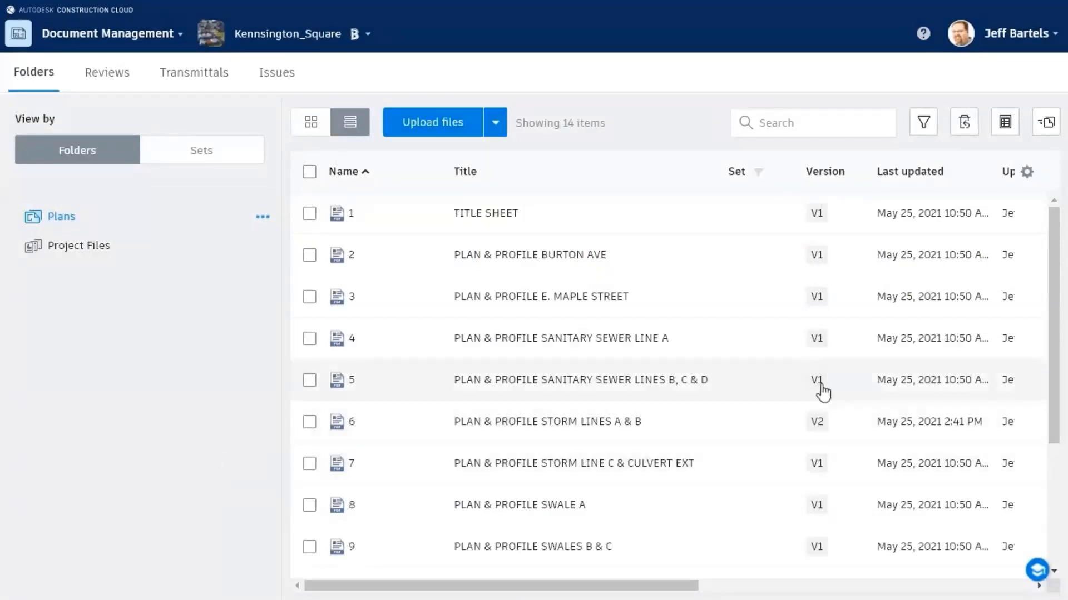
Step: Open sheet 13 version 2 from the Plans folder
{"action": "left_click_drag", "start_coordinate": [1053, 273], "coordinate": [1056, 401]}
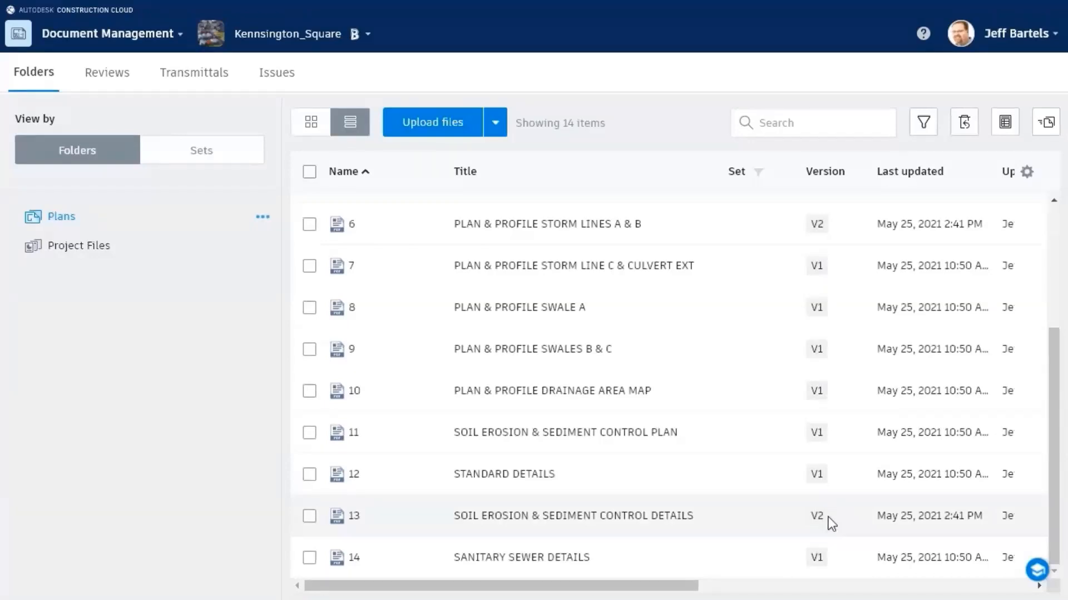
{"action": "left_click", "coordinate": [400, 527]}
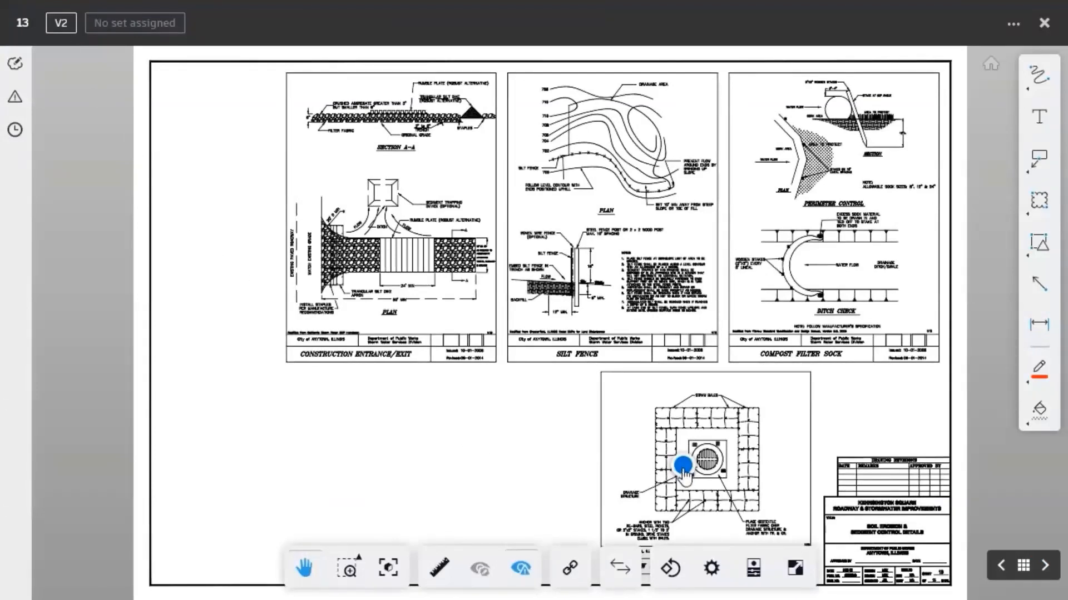
Step: From the issue #2 pin, overlay sheet 13 version 2 against version 1 in Compare
{"action": "left_click", "coordinate": [683, 470]}
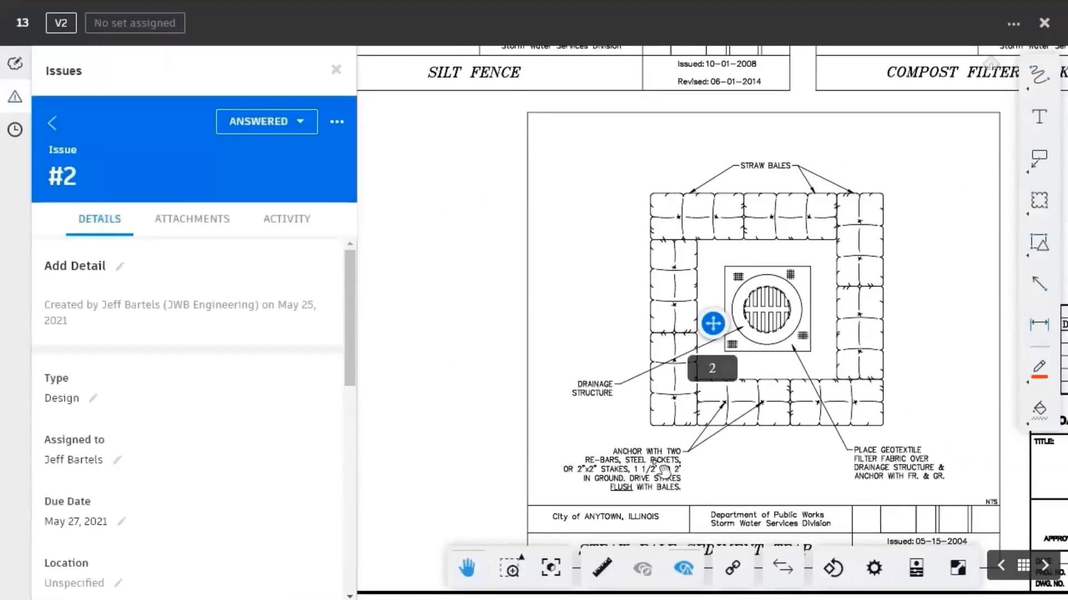
{"action": "left_click_drag", "start_coordinate": [351, 284], "coordinate": [367, 461]}
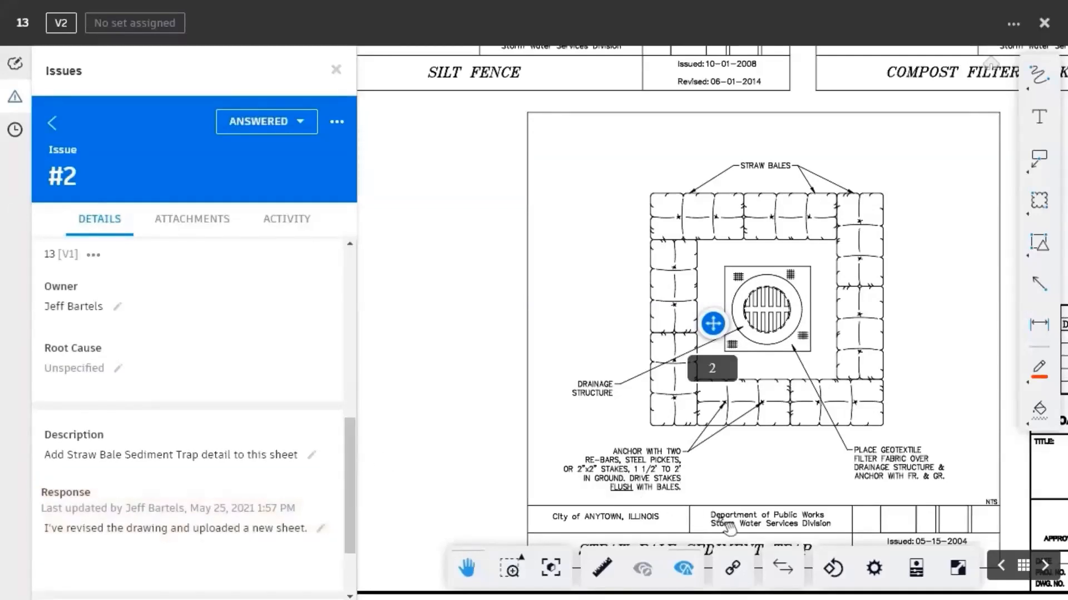
{"action": "left_click", "coordinate": [781, 568]}
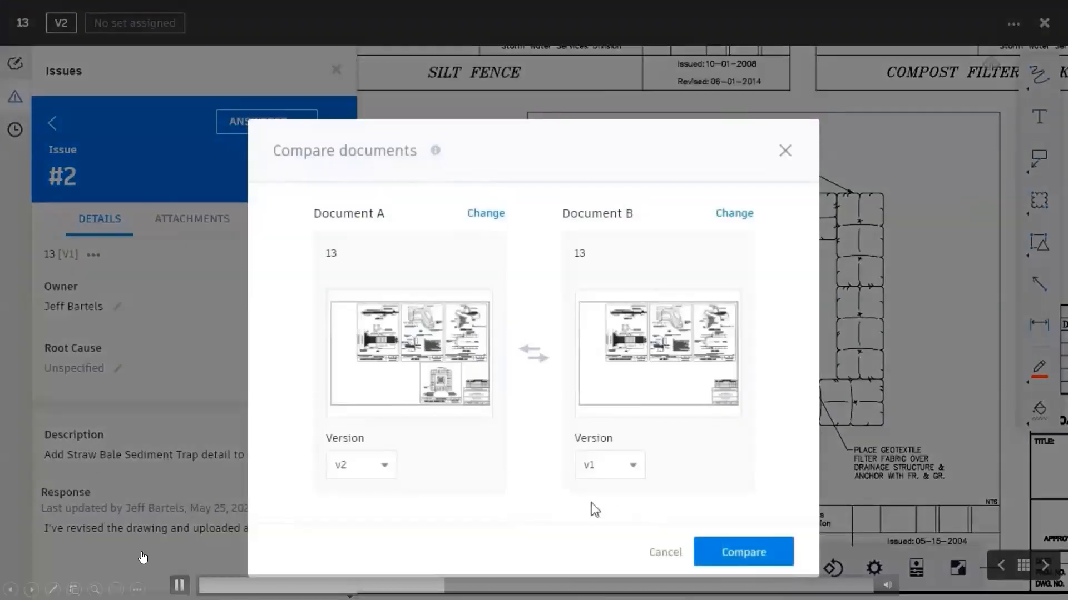
{"action": "left_click", "coordinate": [633, 470]}
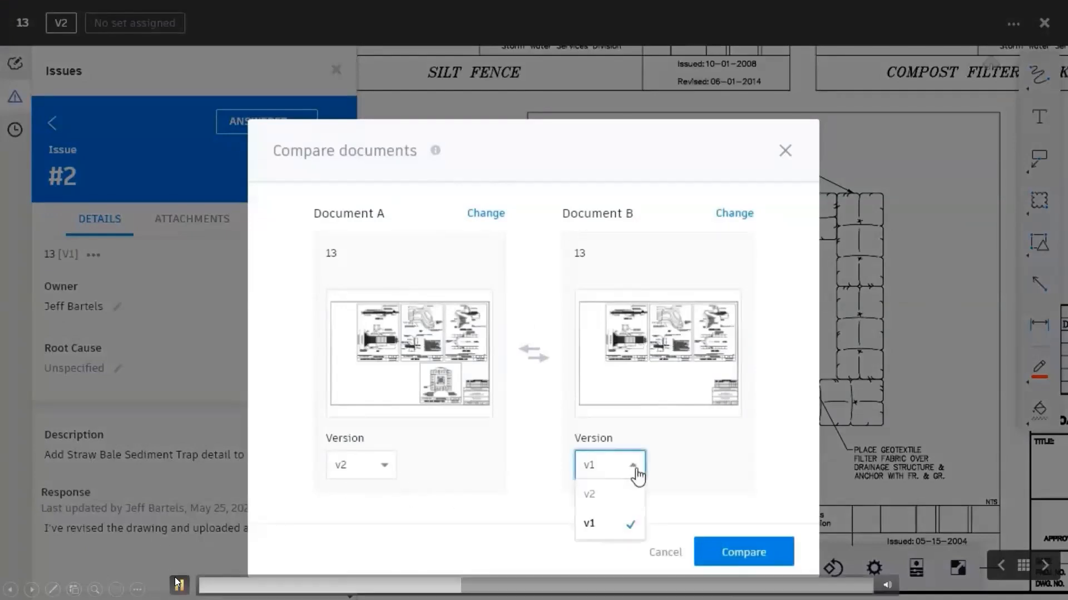
{"action": "left_click", "coordinate": [637, 475]}
{"action": "left_click", "coordinate": [731, 552]}
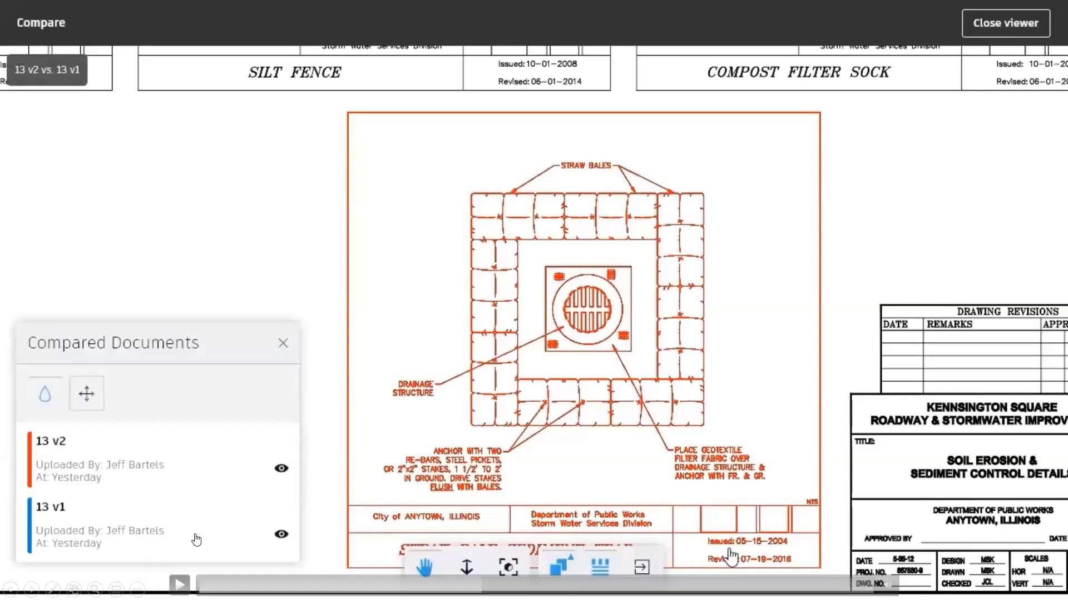
Step: Close the compare view to return to issue #2 on sheet 13
{"action": "left_click", "coordinate": [179, 585]}
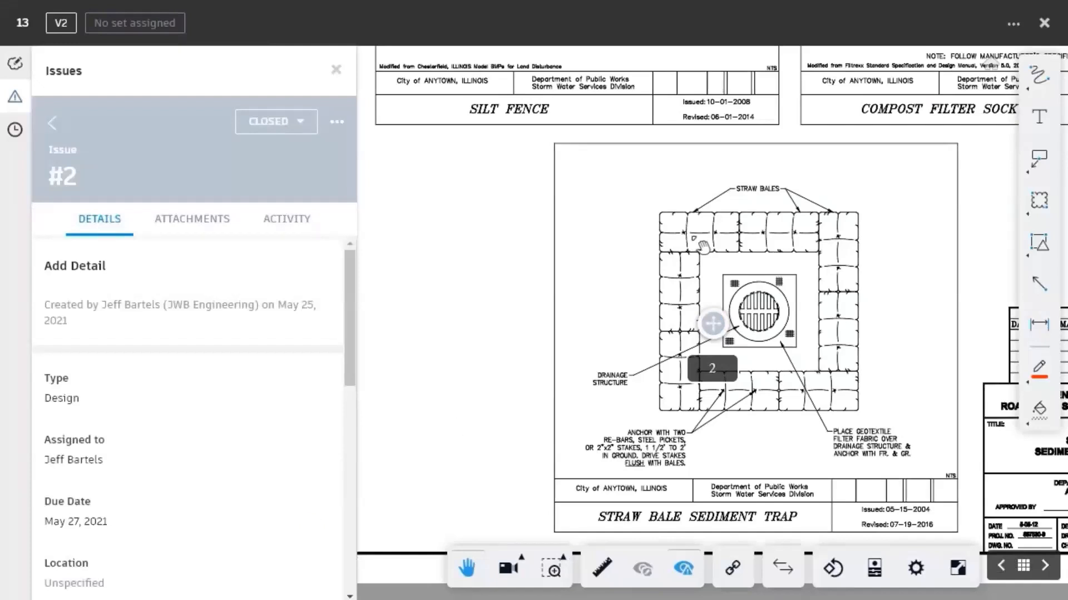
Step: Close the drawing and view all project issues with the filter cleared
{"action": "left_click", "coordinate": [1044, 23]}
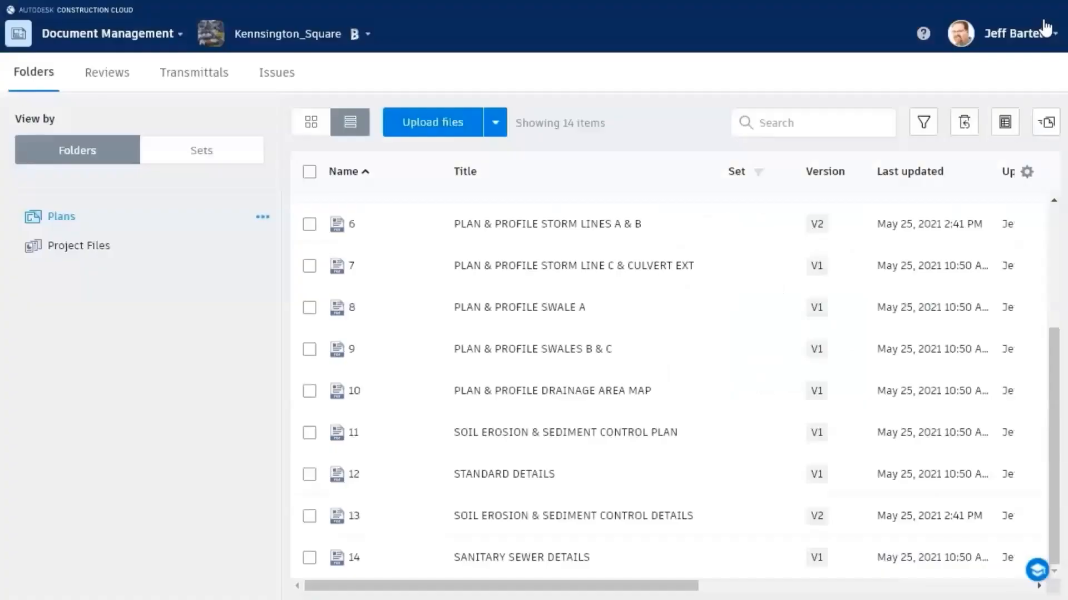
{"action": "left_click", "coordinate": [276, 74]}
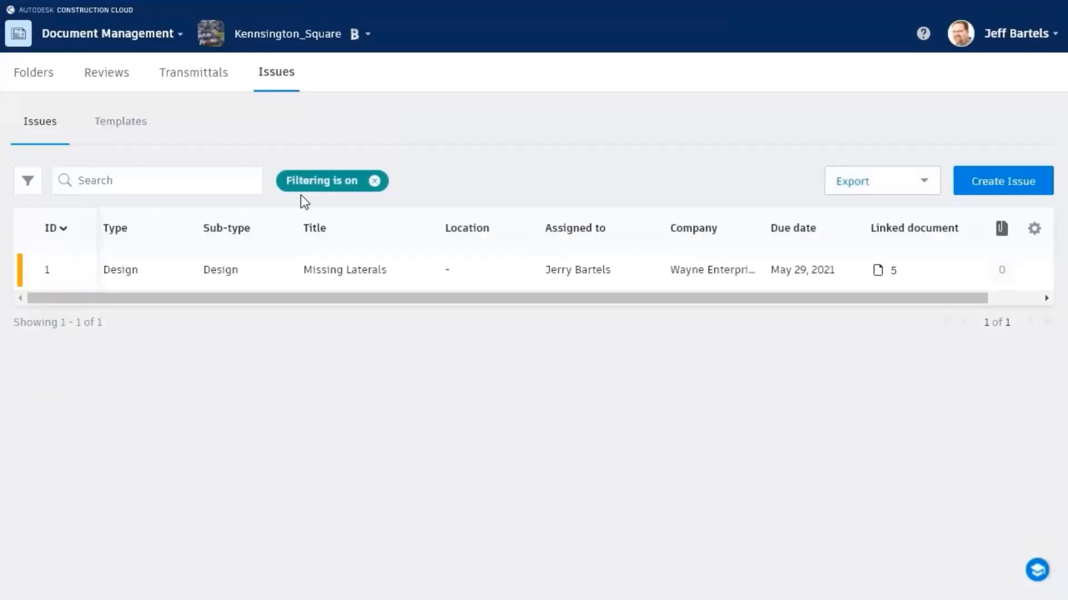
{"action": "left_click", "coordinate": [374, 181]}
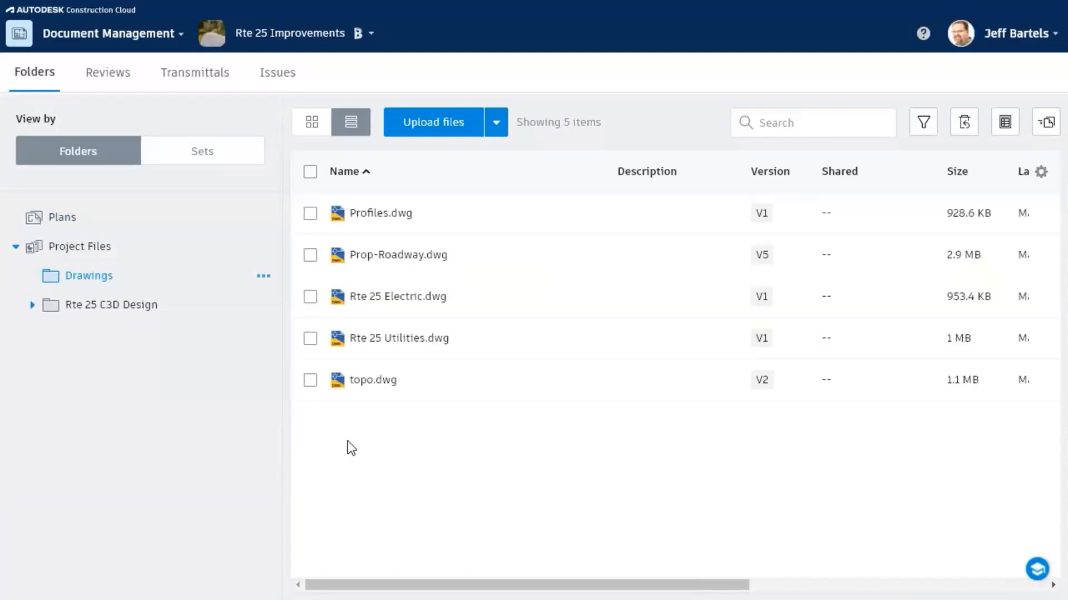
Step: Open Project Admin's Activity log and scroll through the older 2020 entries
{"action": "left_click", "coordinate": [100, 34]}
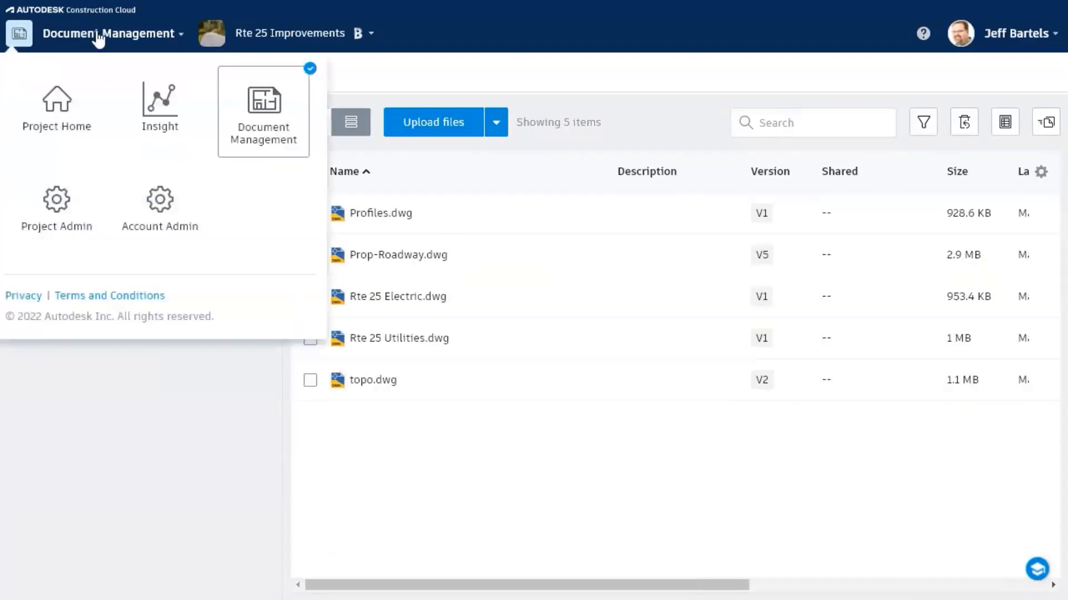
{"action": "left_click", "coordinate": [75, 205]}
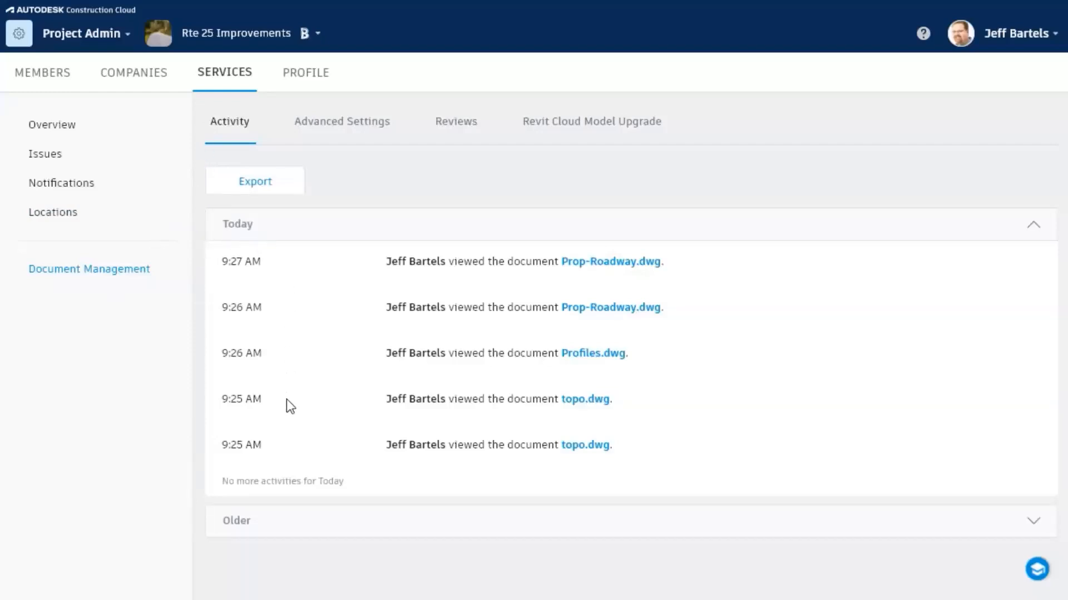
{"action": "left_click", "coordinate": [284, 530]}
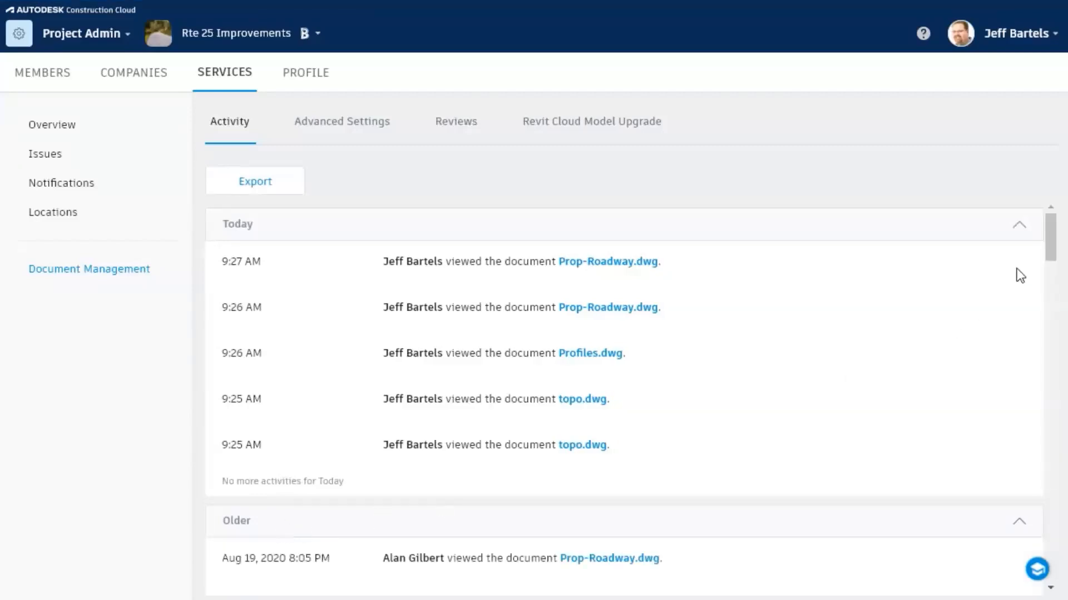
{"action": "left_click_drag", "start_coordinate": [1051, 223], "coordinate": [1055, 534]}
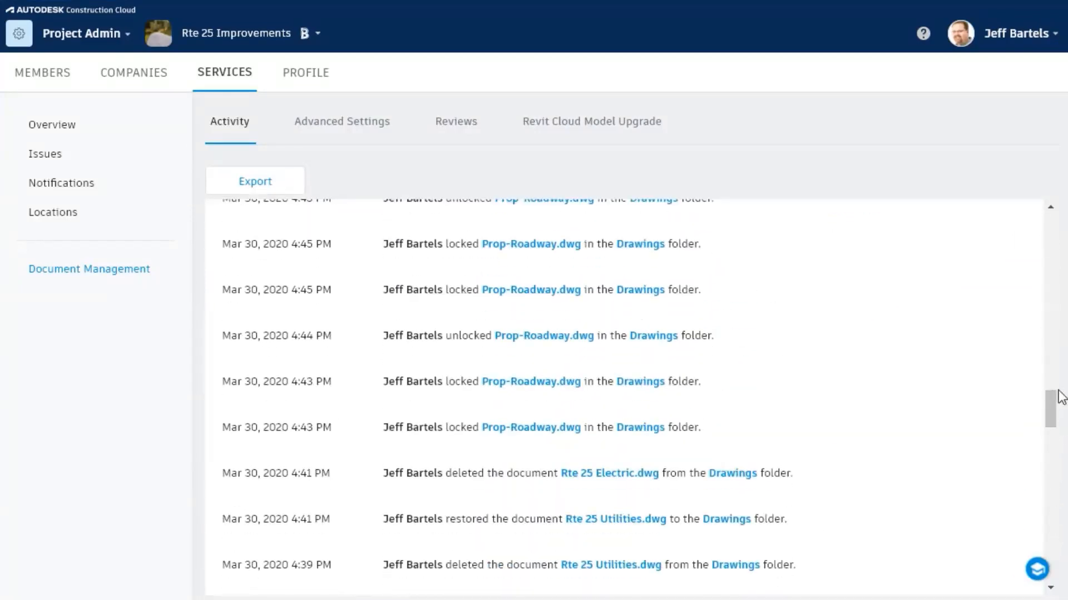
{"action": "left_click_drag", "start_coordinate": [1054, 403], "coordinate": [1059, 567]}
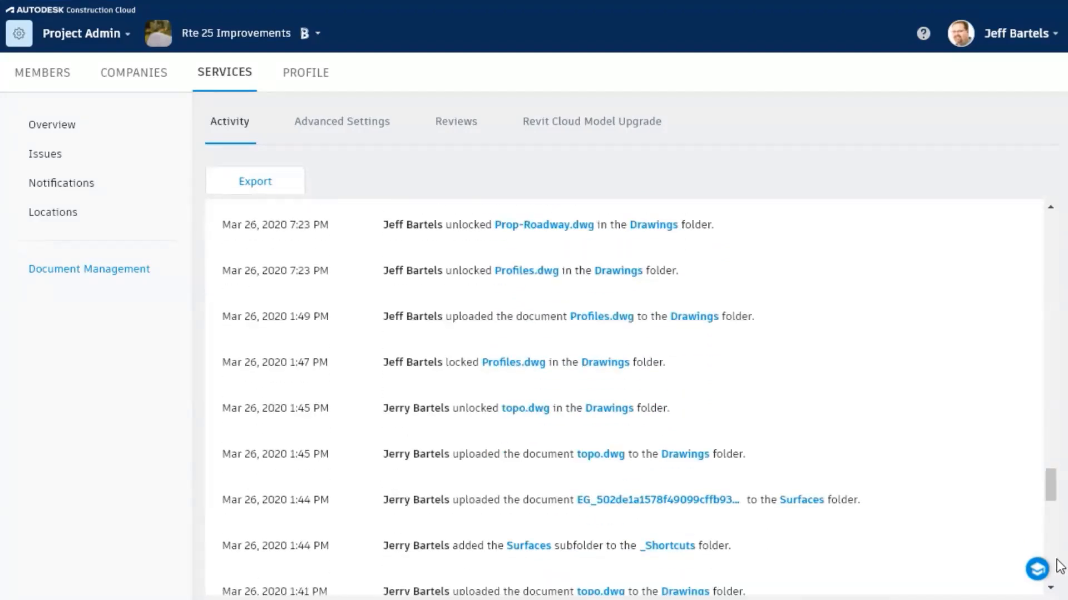
{"action": "left_click_drag", "start_coordinate": [1050, 489], "coordinate": [1047, 261]}
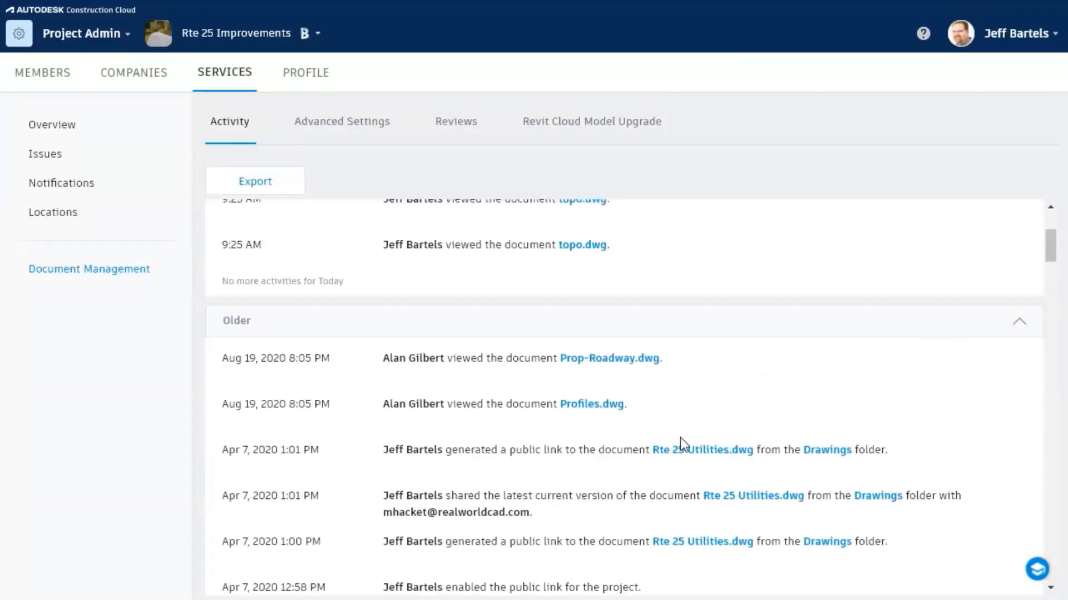
Step: Open Prop-Roadway.dwg from the activity log, zoom and pan to the road junction, then close it
{"action": "left_click", "coordinate": [616, 359]}
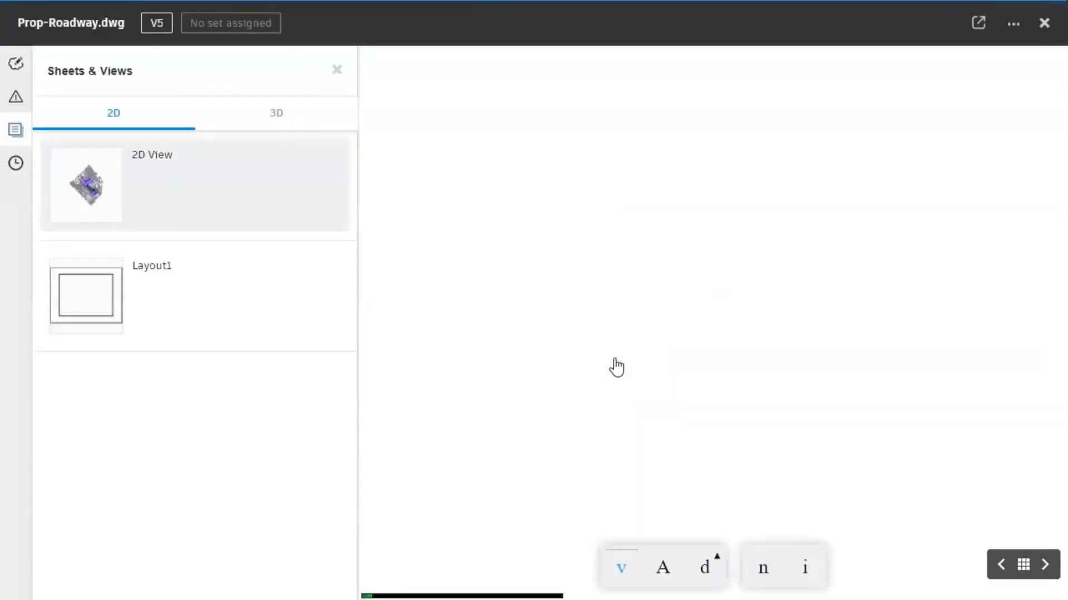
{"action": "scroll", "coordinate": [679, 346], "scroll_direction": "up", "scroll_amount": 4}
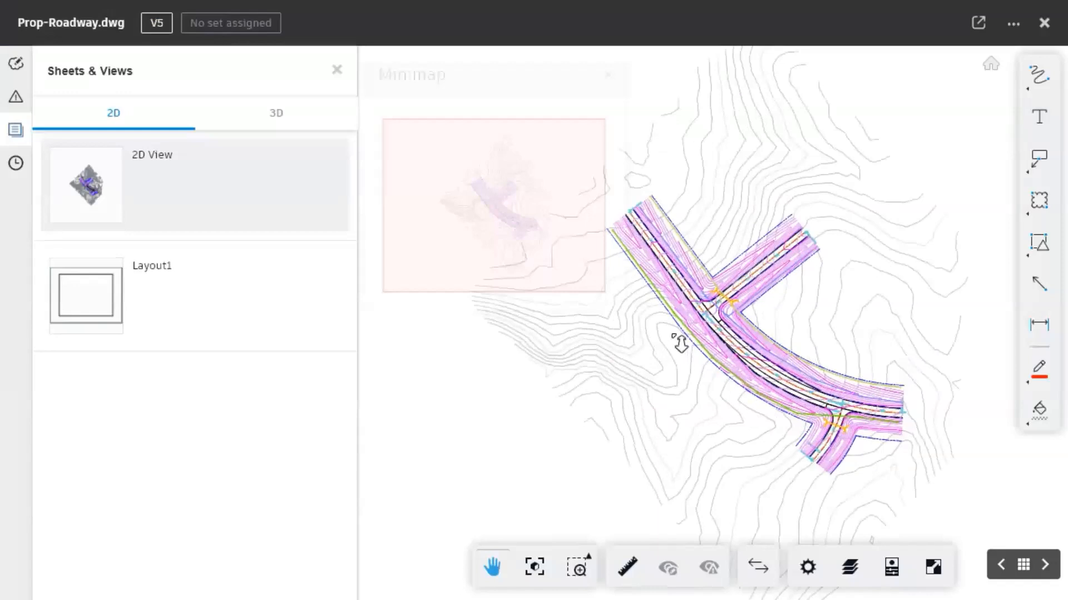
{"action": "scroll", "coordinate": [794, 312], "scroll_direction": "up", "scroll_amount": 4}
{"action": "left_click_drag", "start_coordinate": [773, 369], "coordinate": [717, 201]}
{"action": "left_click_drag", "start_coordinate": [885, 290], "coordinate": [788, 209]}
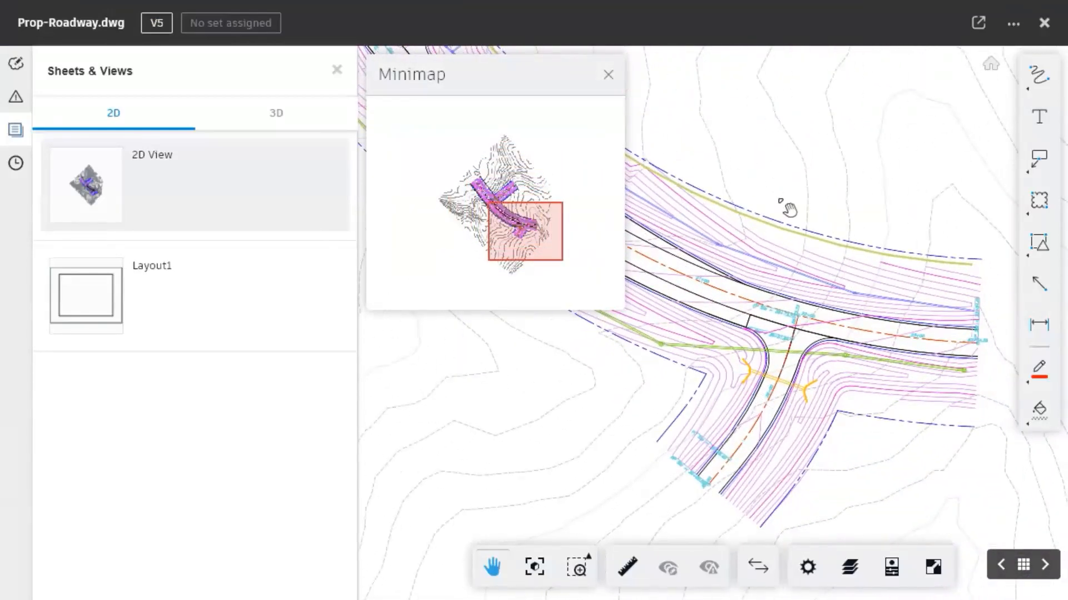
{"action": "left_click", "coordinate": [1045, 24]}
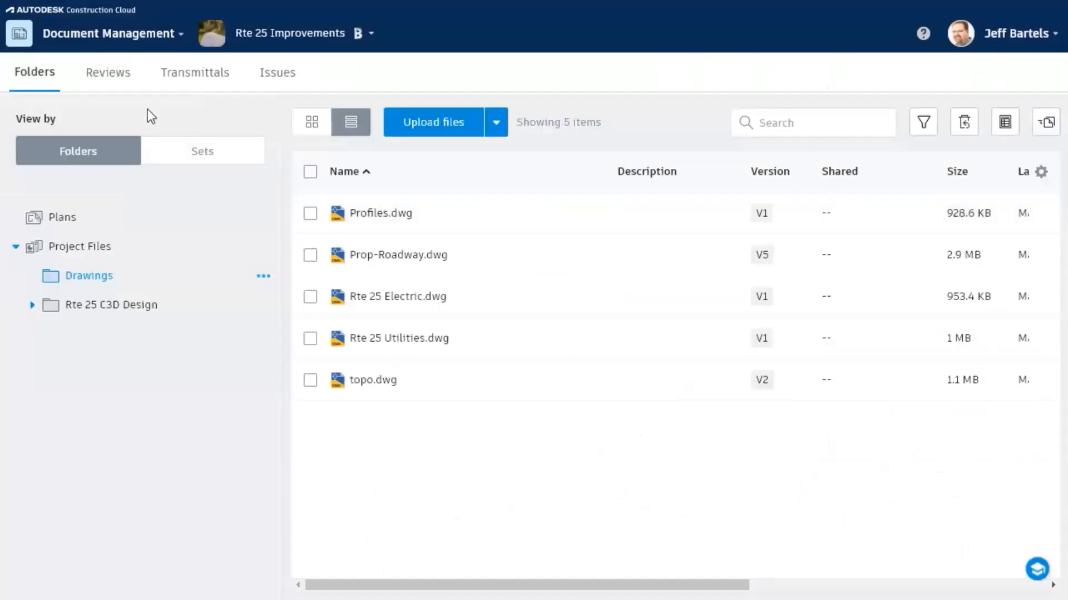
Step: Return to Project Admin's Activity log and check the CSV export date range without exporting
{"action": "left_click", "coordinate": [88, 41]}
{"action": "left_click", "coordinate": [58, 211]}
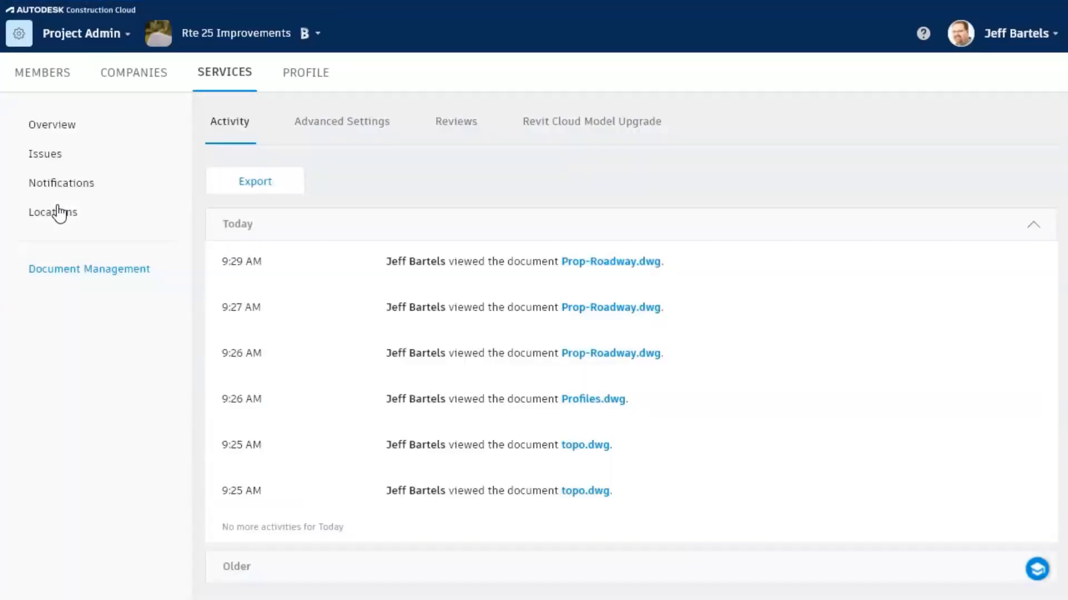
{"action": "left_click", "coordinate": [234, 187]}
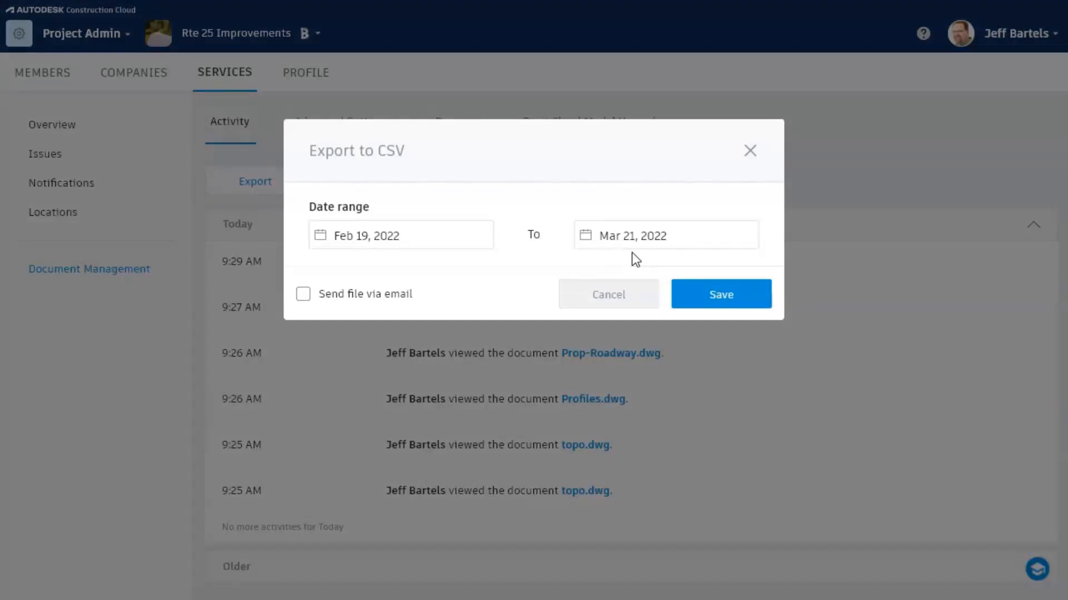
{"action": "left_click", "coordinate": [750, 150]}
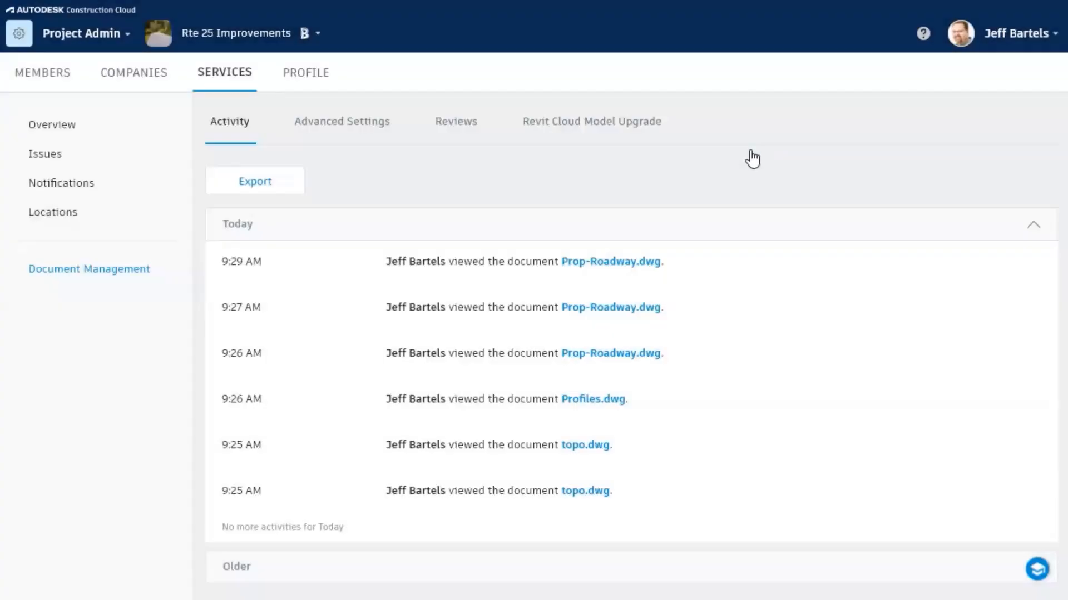
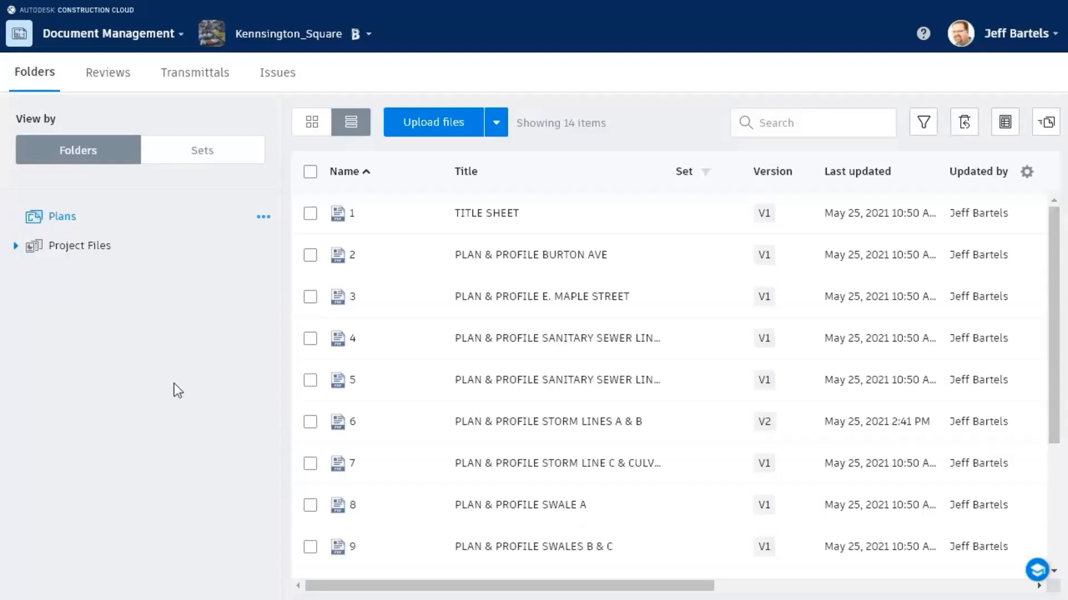
Step: Create a 'Landscape Architect' subfolder under Correspondence in Project Files
{"action": "left_click", "coordinate": [16, 246]}
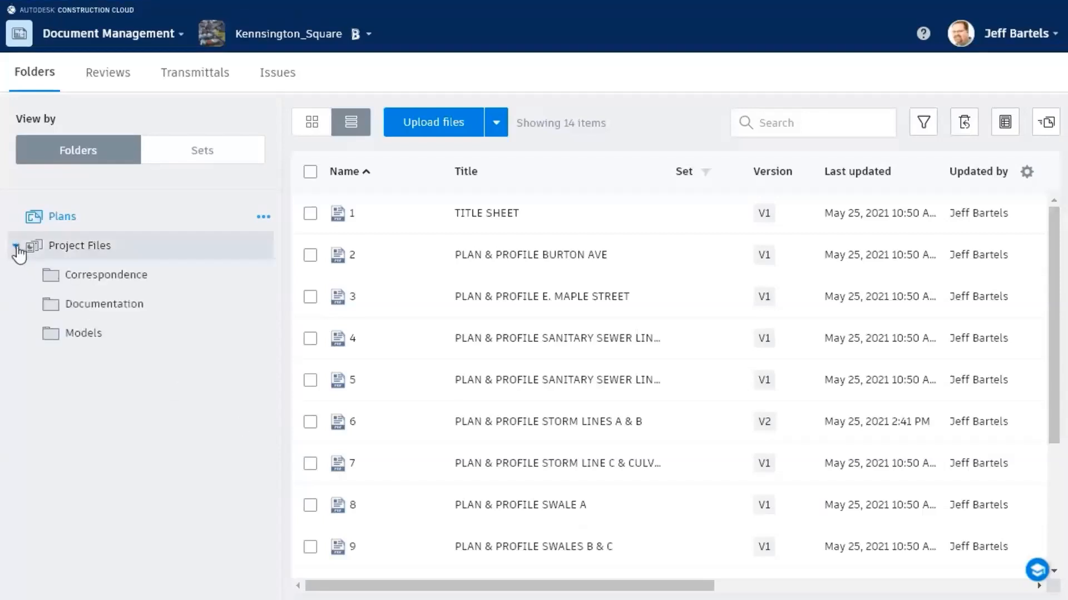
{"action": "left_click", "coordinate": [262, 276]}
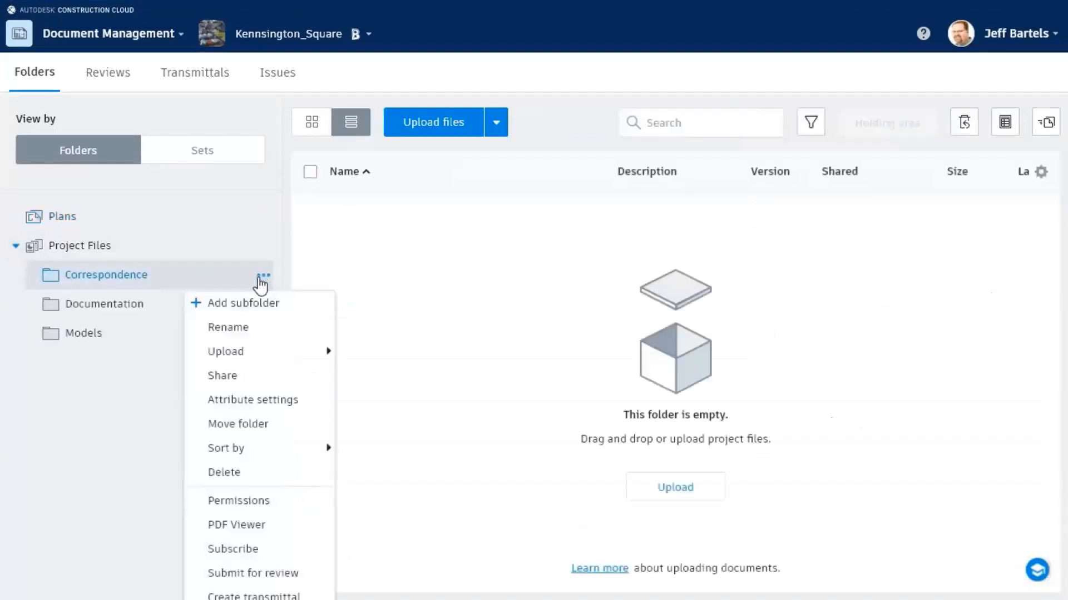
{"action": "left_click", "coordinate": [256, 308]}
{"action": "type", "text": "Land"}
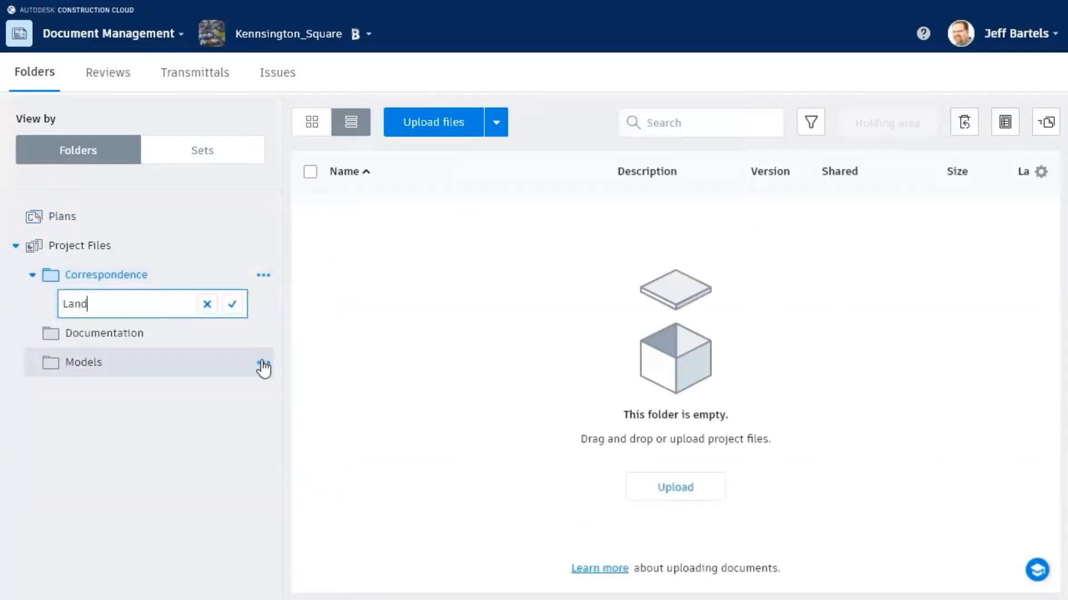
{"action": "type", "text": "scape Architect"}
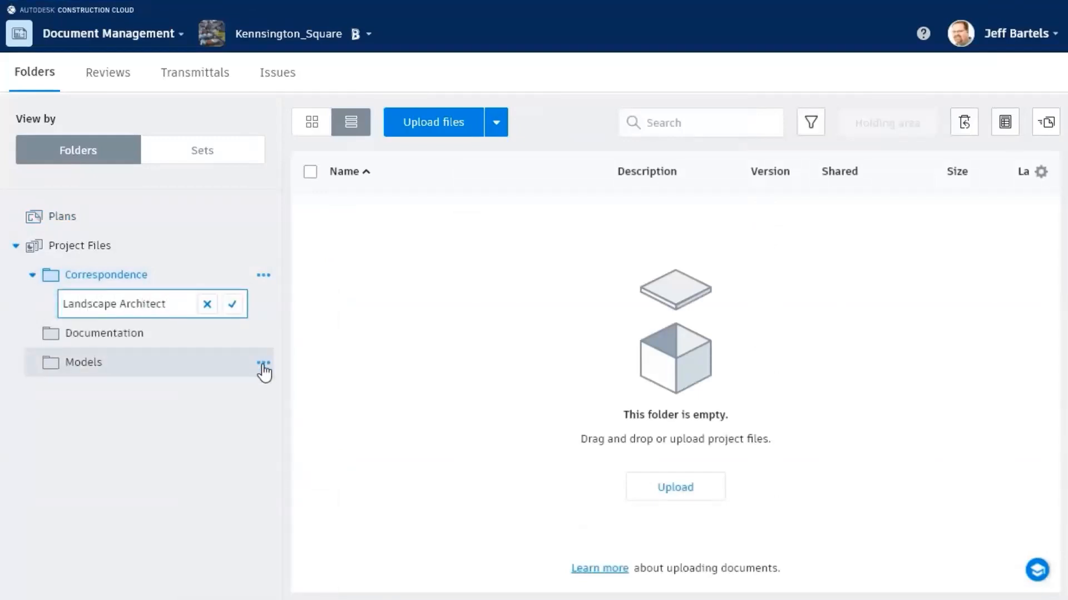
{"action": "left_click", "coordinate": [232, 304]}
Step: Upload Layout Files.zip into the new Landscape Architect folder
{"action": "left_click", "coordinate": [171, 305]}
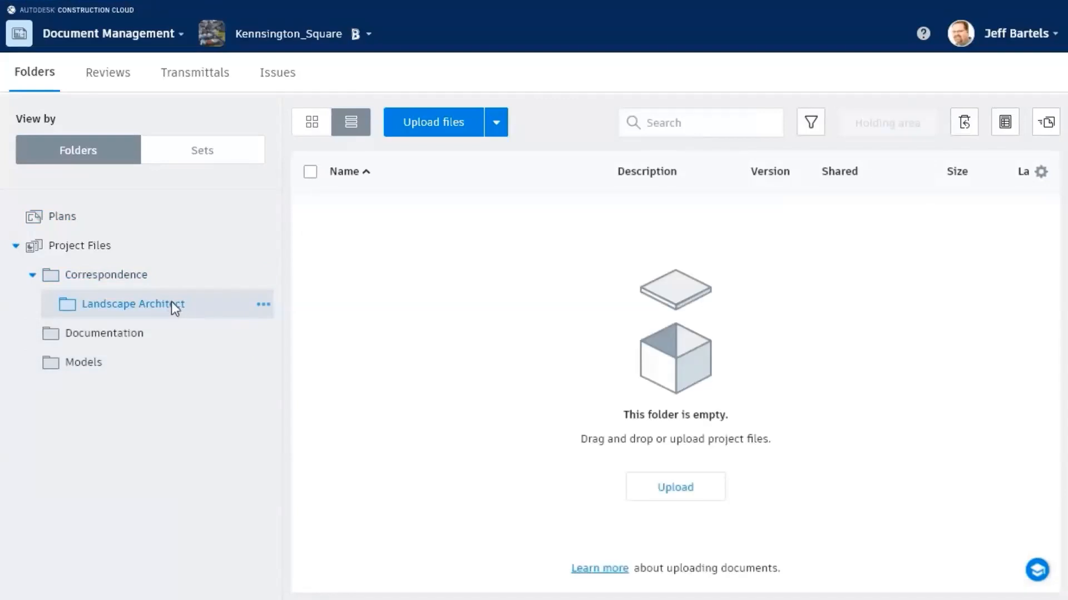
{"action": "left_click", "coordinate": [429, 129]}
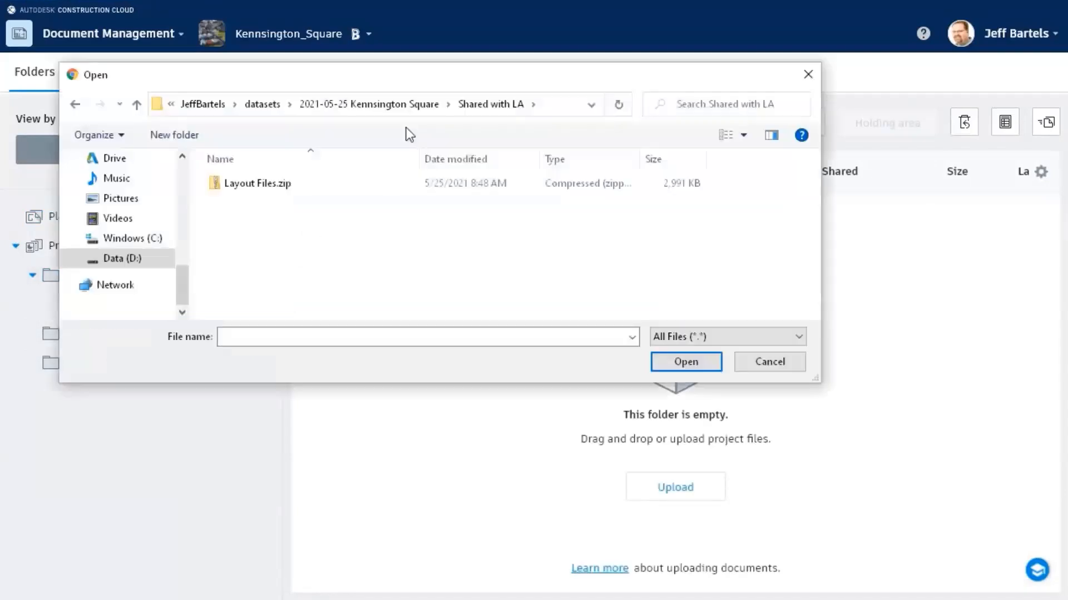
{"action": "left_click", "coordinate": [268, 184]}
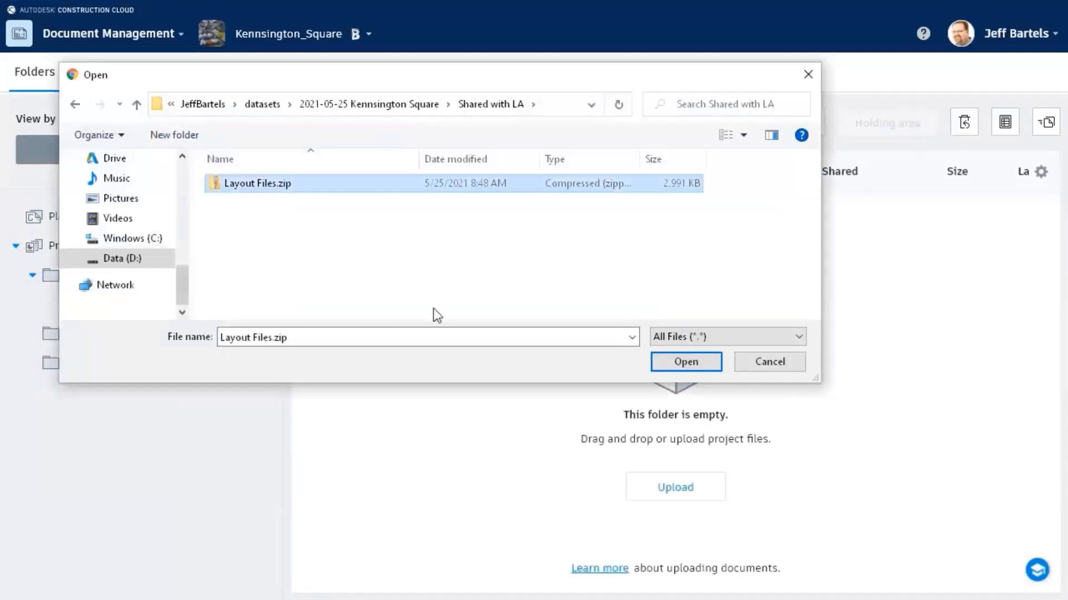
{"action": "left_click", "coordinate": [659, 362]}
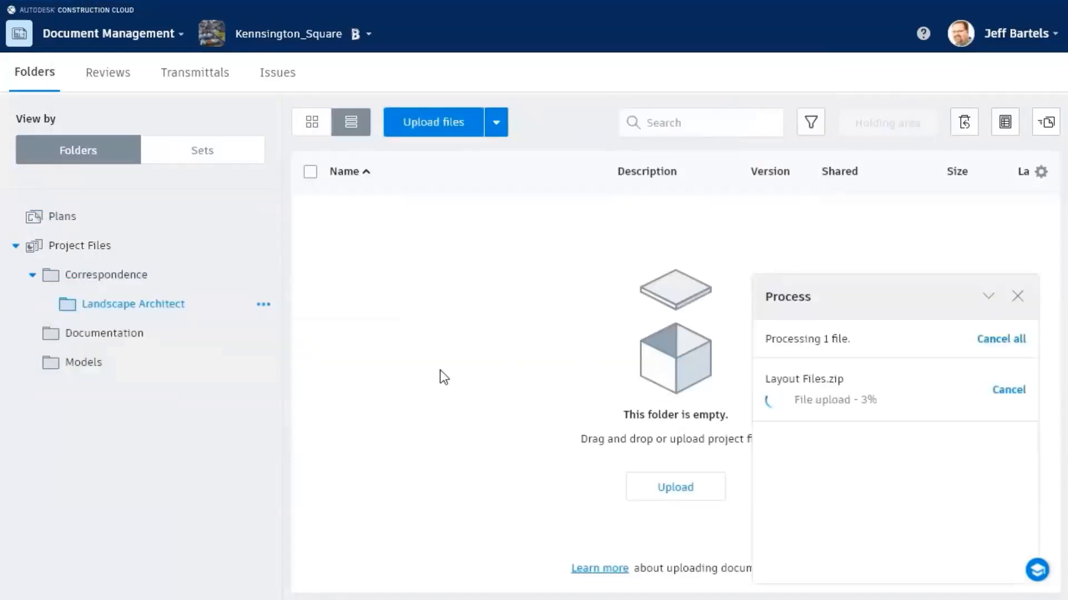
{"action": "left_click", "coordinate": [267, 307]}
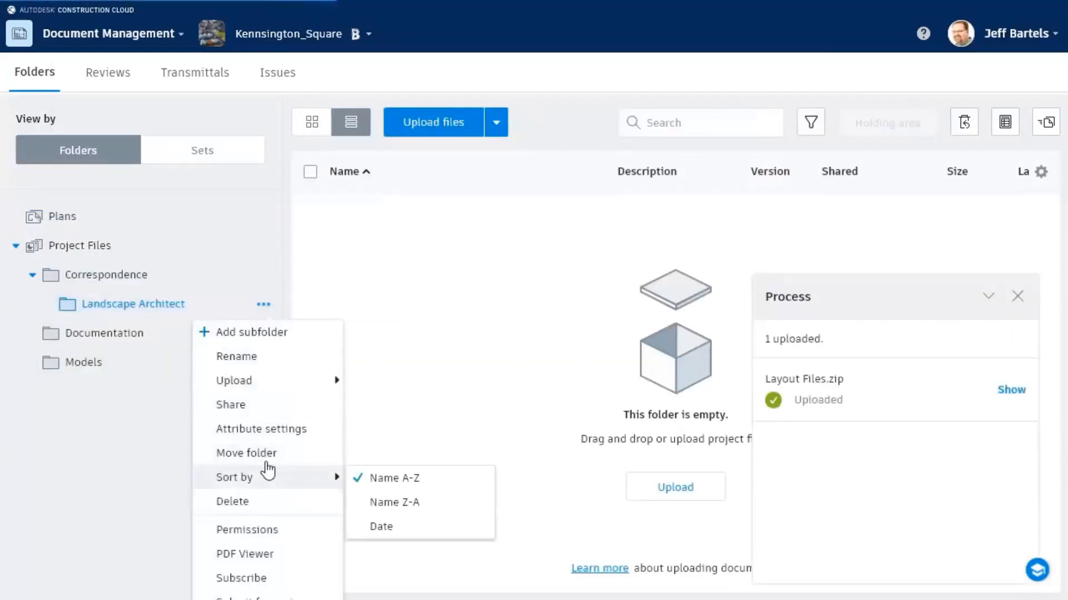
Step: Add a project member to the Landscape Architect folder with View+Download+Upload permission
{"action": "left_click", "coordinate": [254, 534]}
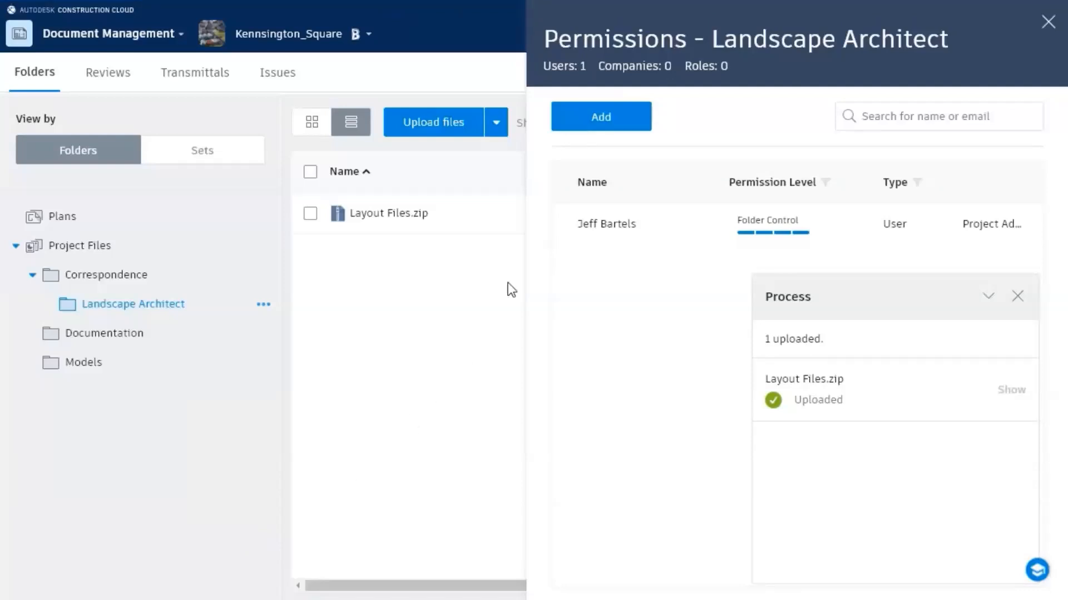
{"action": "left_click", "coordinate": [594, 119]}
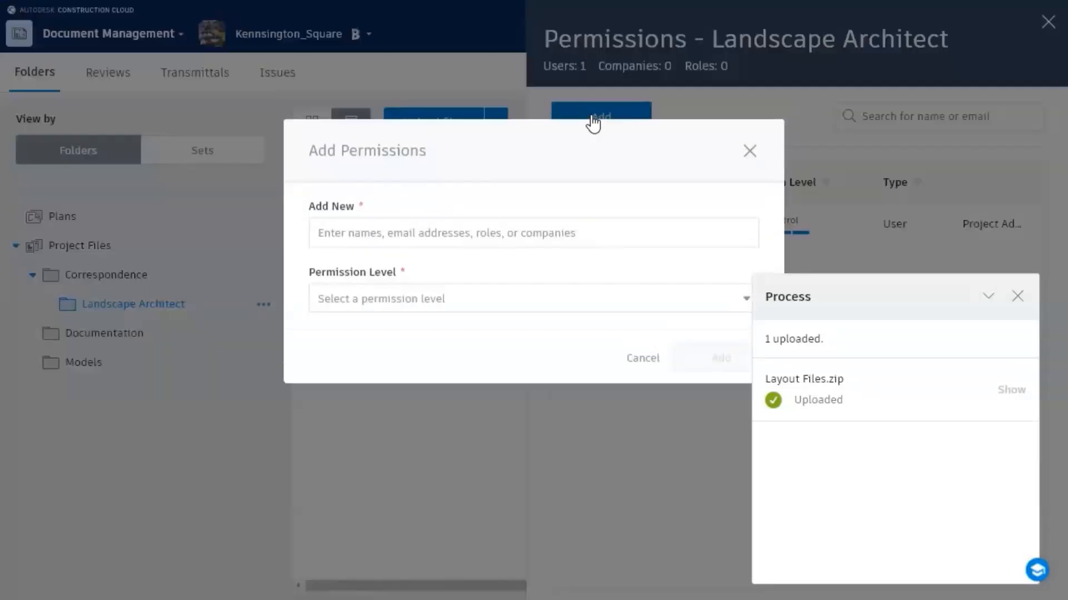
{"action": "left_click", "coordinate": [448, 238]}
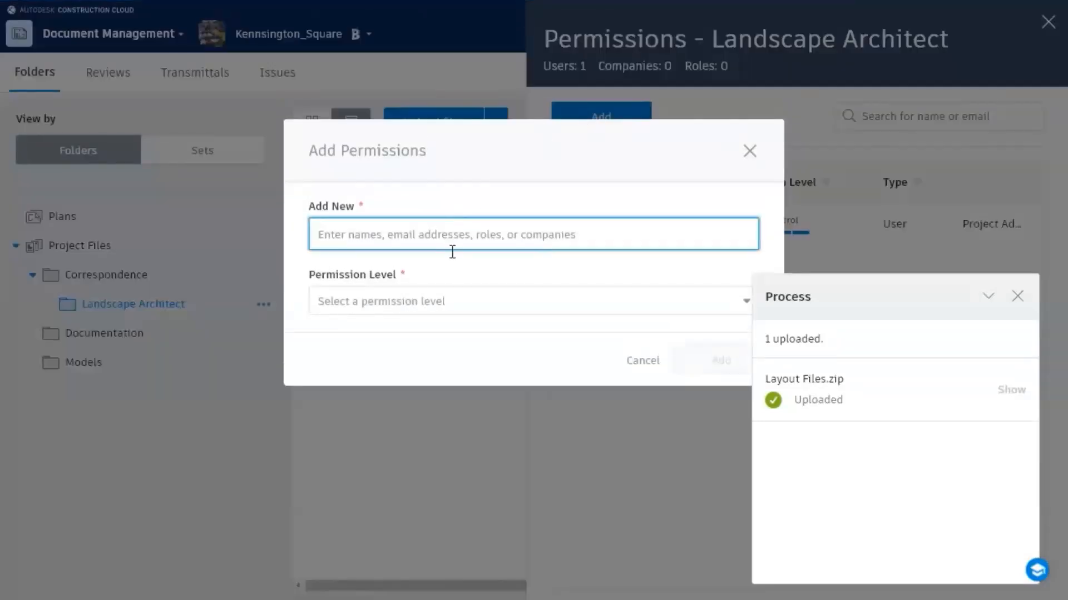
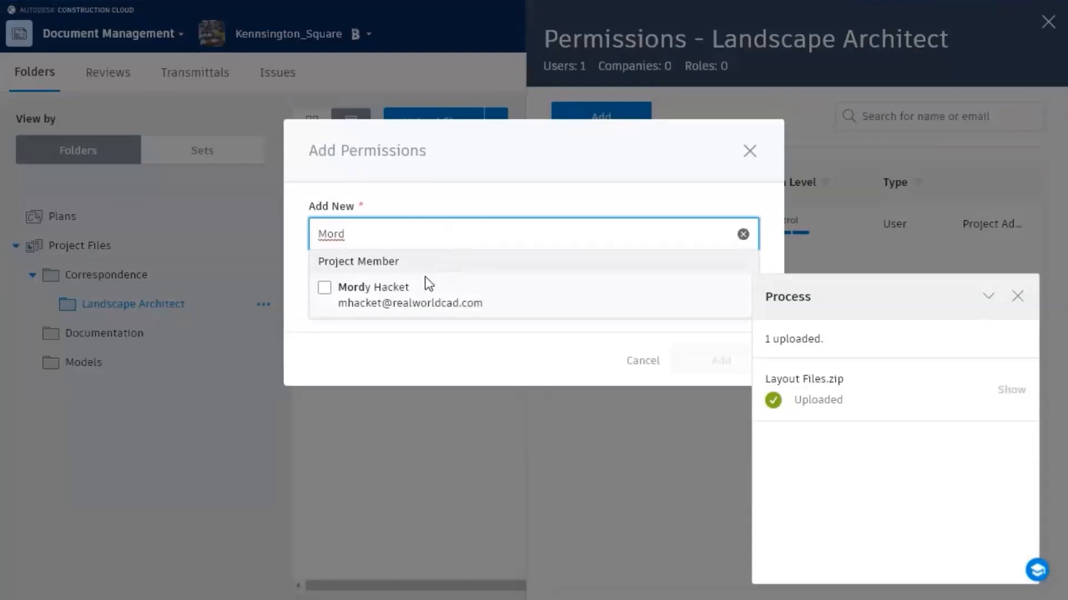
{"action": "left_click", "coordinate": [395, 301]}
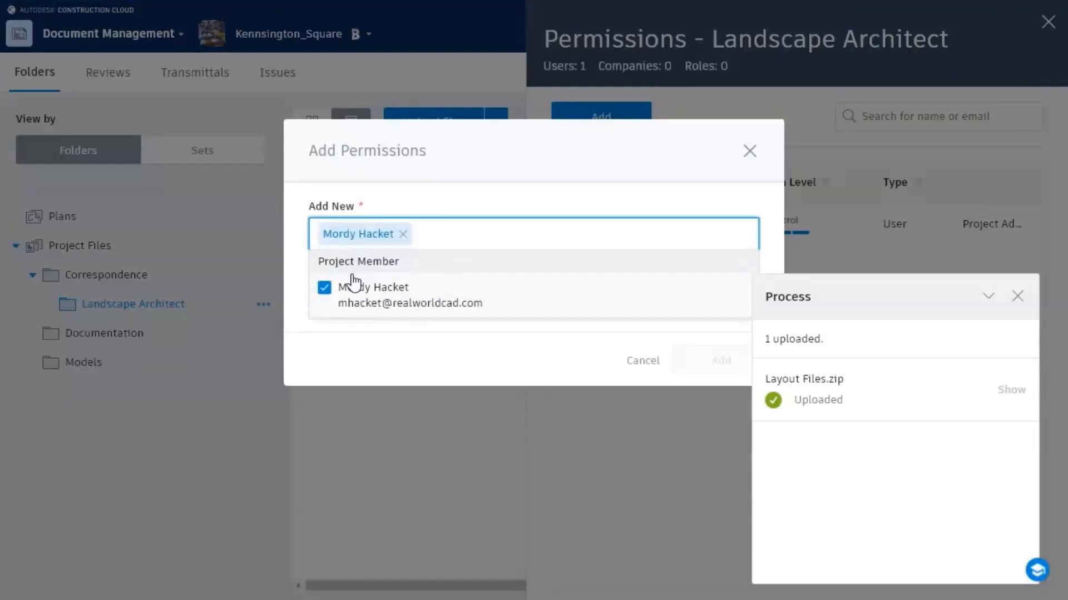
{"action": "left_click", "coordinate": [298, 262]}
{"action": "left_click", "coordinate": [411, 306]}
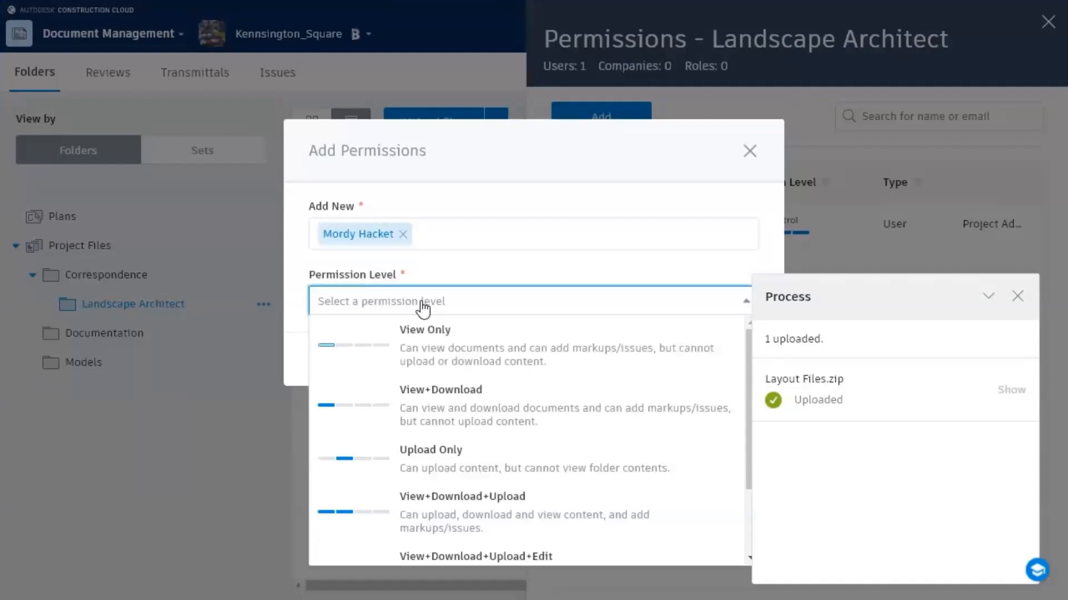
{"action": "left_click", "coordinate": [416, 503]}
{"action": "left_click", "coordinate": [695, 369]}
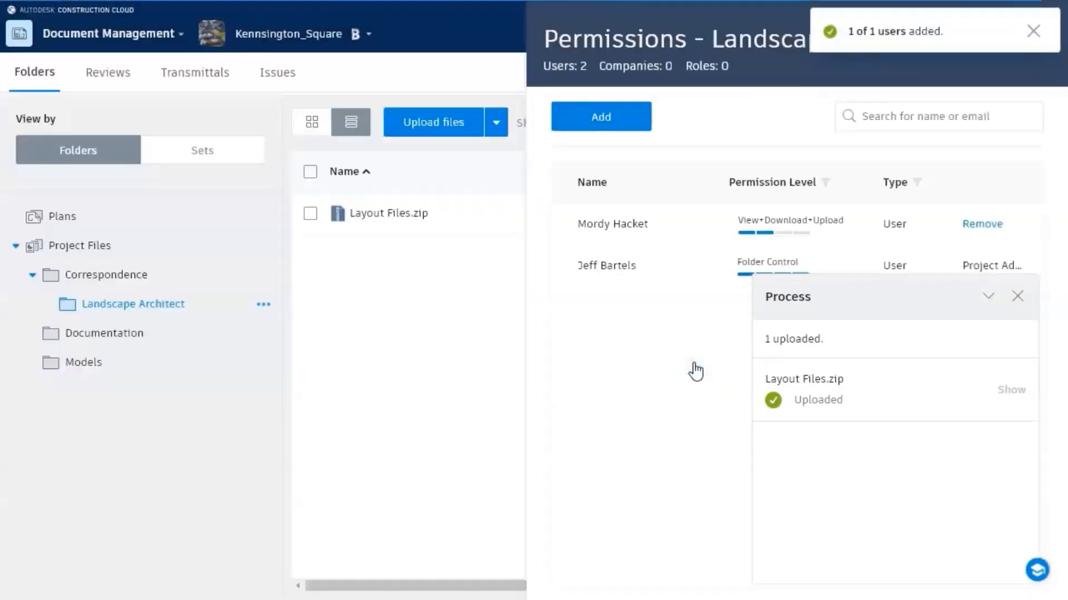
{"action": "left_click", "coordinate": [1030, 28]}
Step: Close the permissions and upload panels, then subscribe to Landscape Architect for this folder only
{"action": "left_click", "coordinate": [1048, 24]}
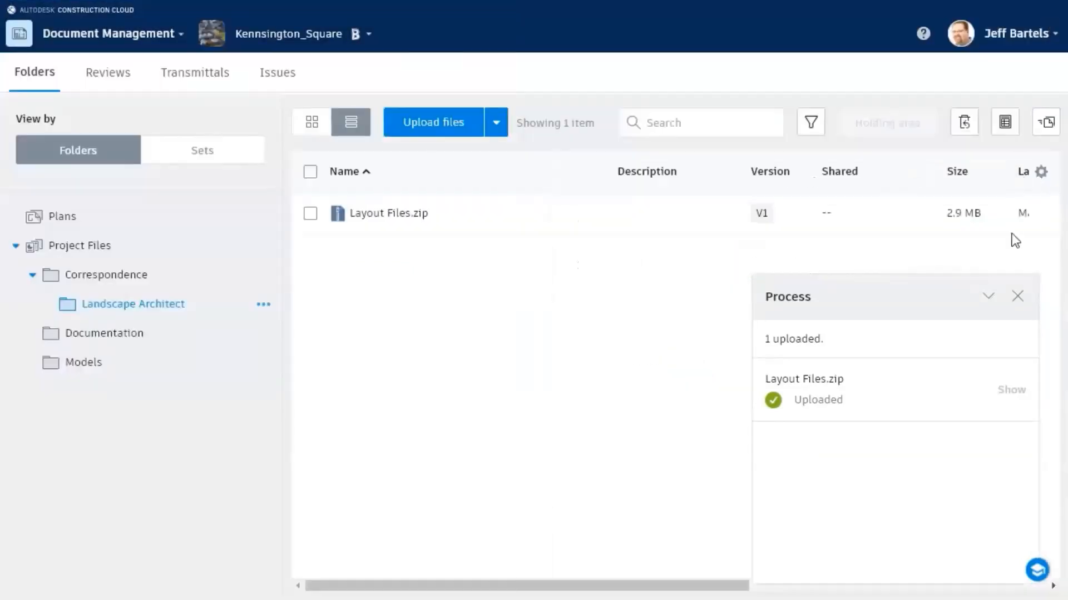
{"action": "left_click", "coordinate": [1018, 296]}
{"action": "left_click", "coordinate": [264, 306]}
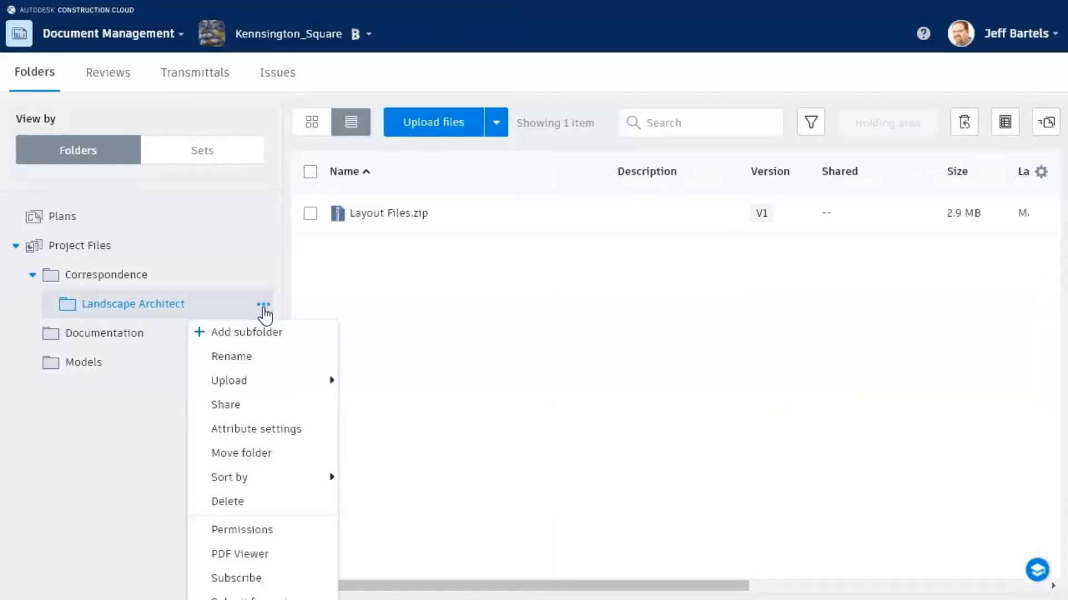
{"action": "left_click", "coordinate": [236, 579]}
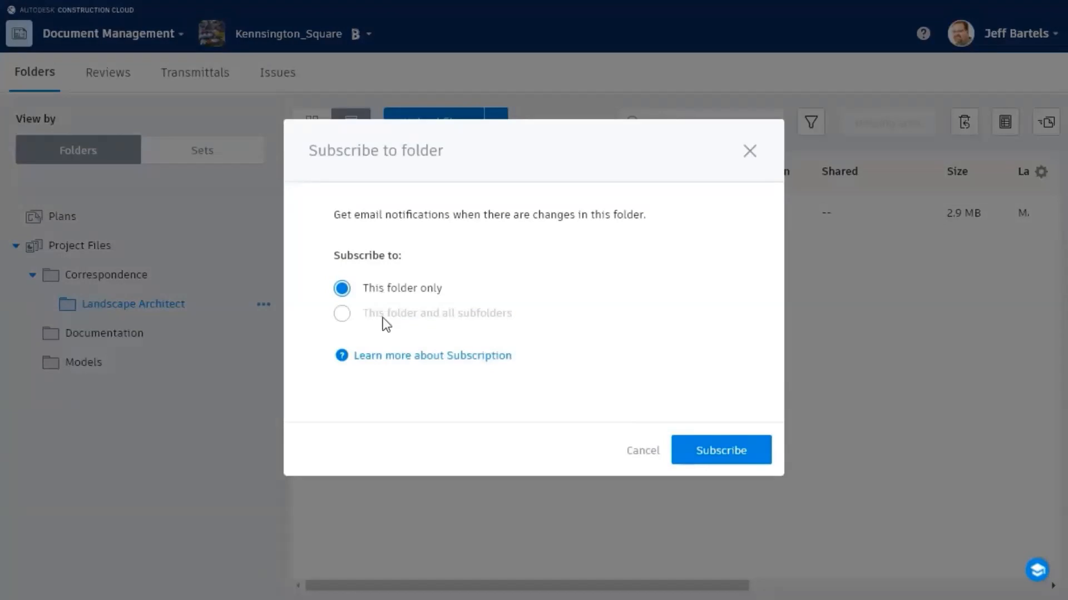
{"action": "left_click", "coordinate": [699, 450]}
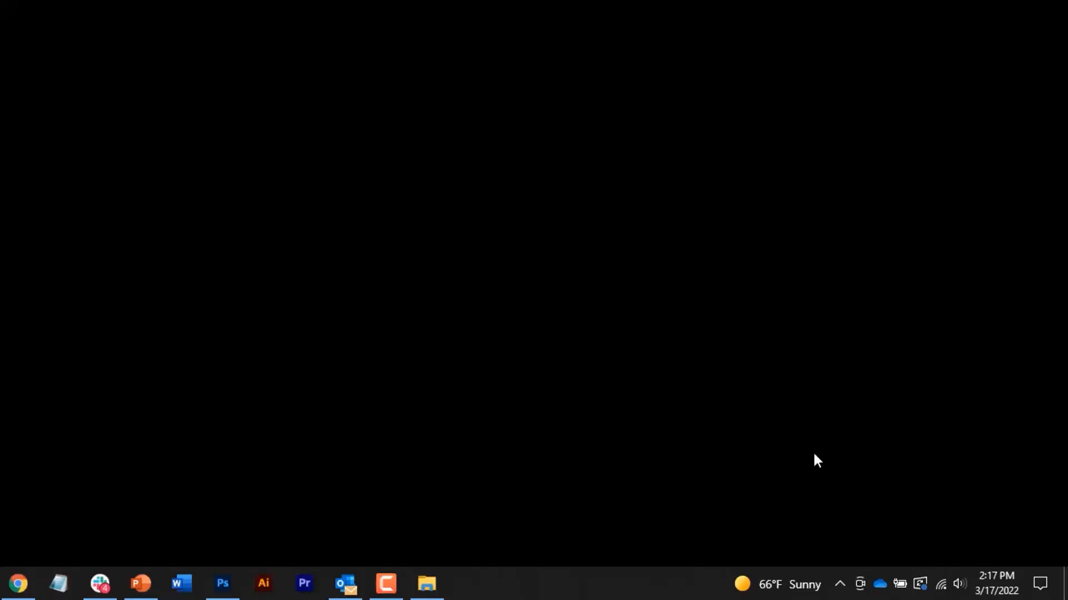
Step: Check the hidden background apps for Desktop Connector, then reopen the browser
{"action": "left_click", "coordinate": [840, 583]}
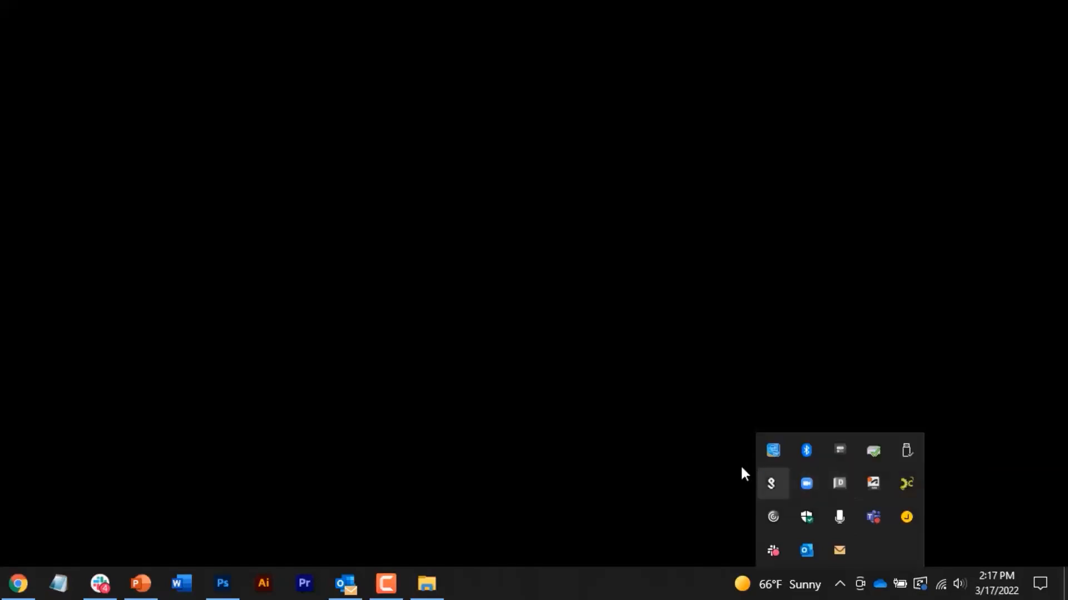
{"action": "left_click", "coordinate": [716, 465]}
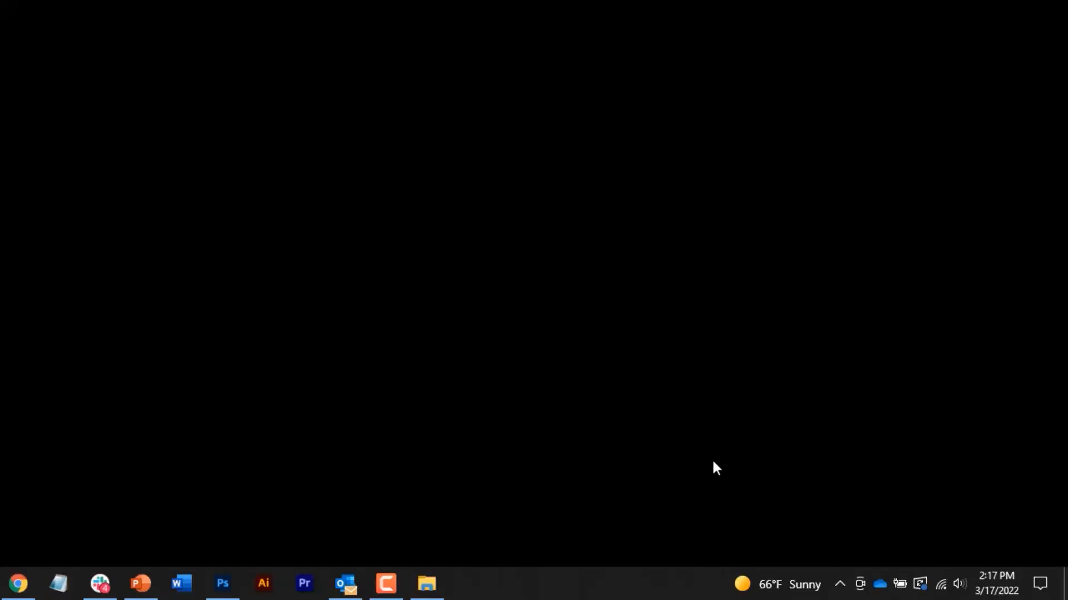
{"action": "left_click", "coordinate": [18, 583]}
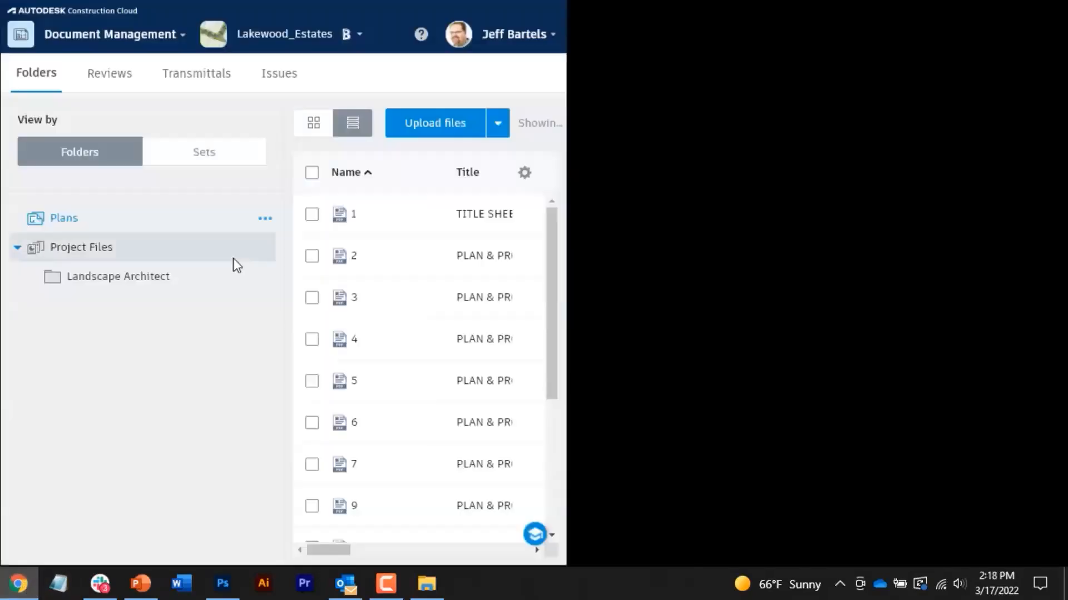
Step: Switch to project PR9733, list its Project Files folders, and bring up File Explorer
{"action": "left_click", "coordinate": [345, 36]}
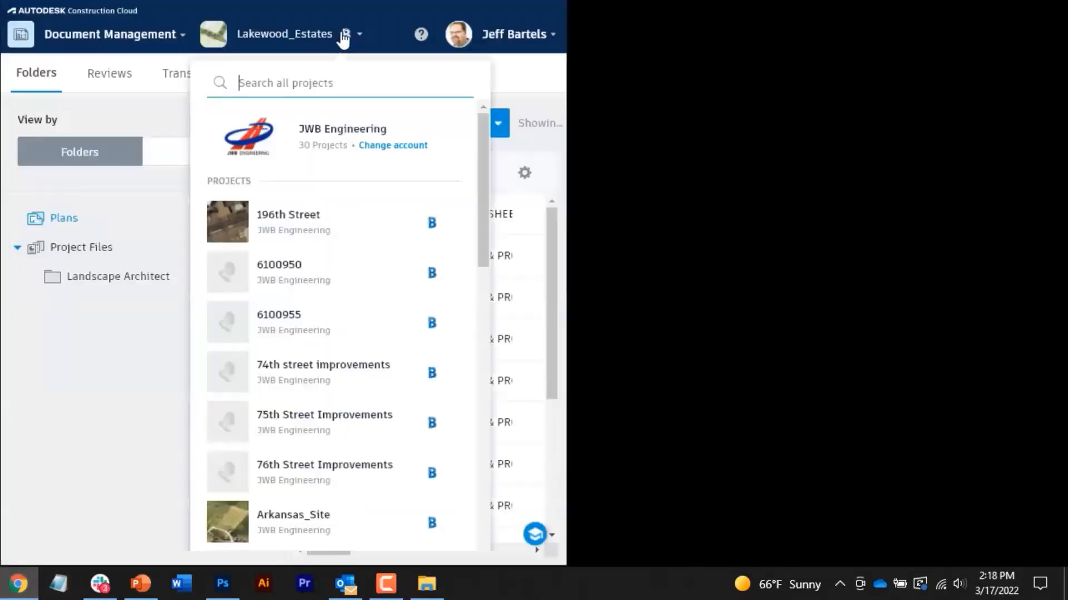
{"action": "left_click_drag", "start_coordinate": [482, 179], "coordinate": [483, 443]}
{"action": "left_click", "coordinate": [288, 503]}
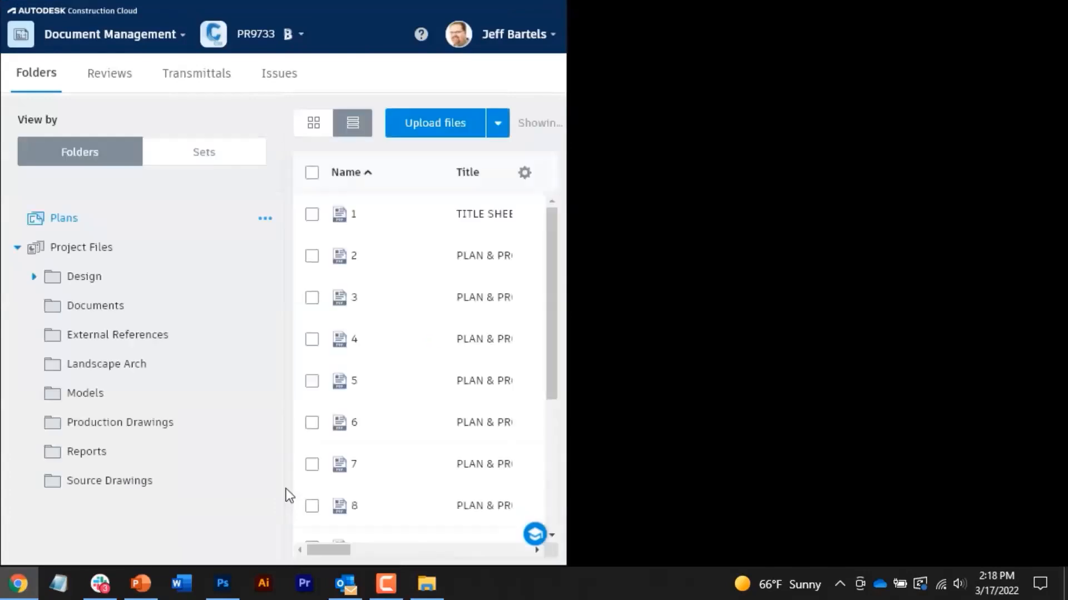
{"action": "left_click", "coordinate": [105, 249]}
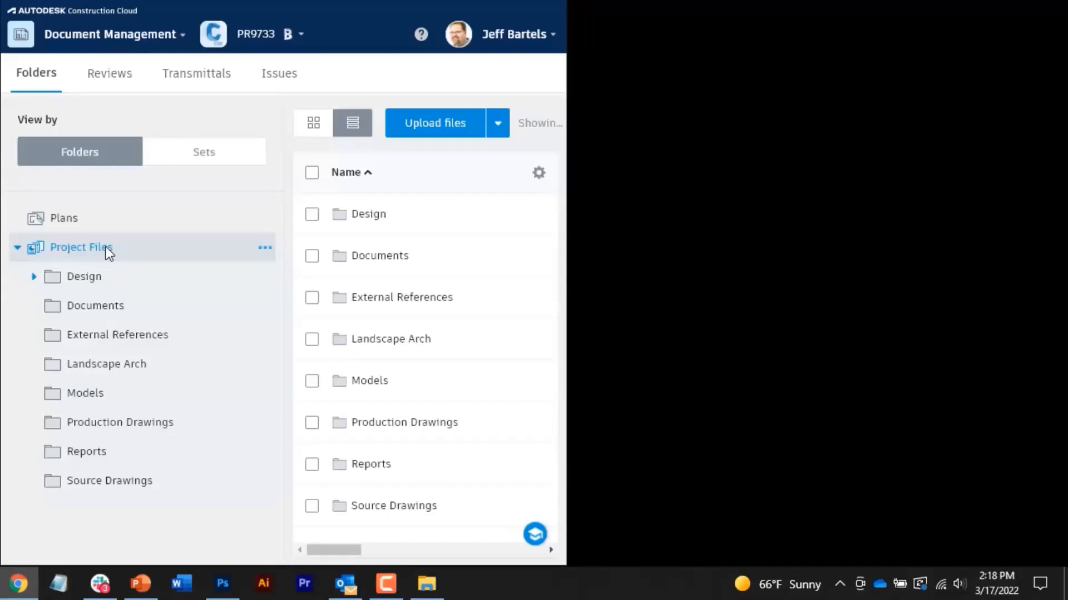
{"action": "left_click", "coordinate": [426, 584]}
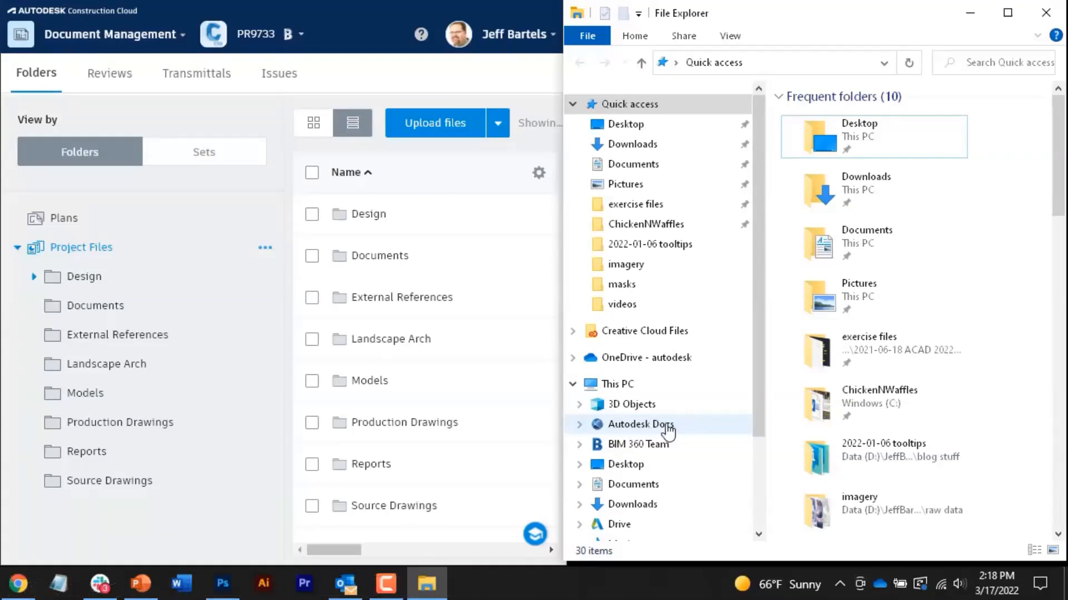
Step: In File Explorer, browse Autodesk Docs > JWB Engineering > PR9733 > Project Files > Source Drawings
{"action": "left_click", "coordinate": [667, 429]}
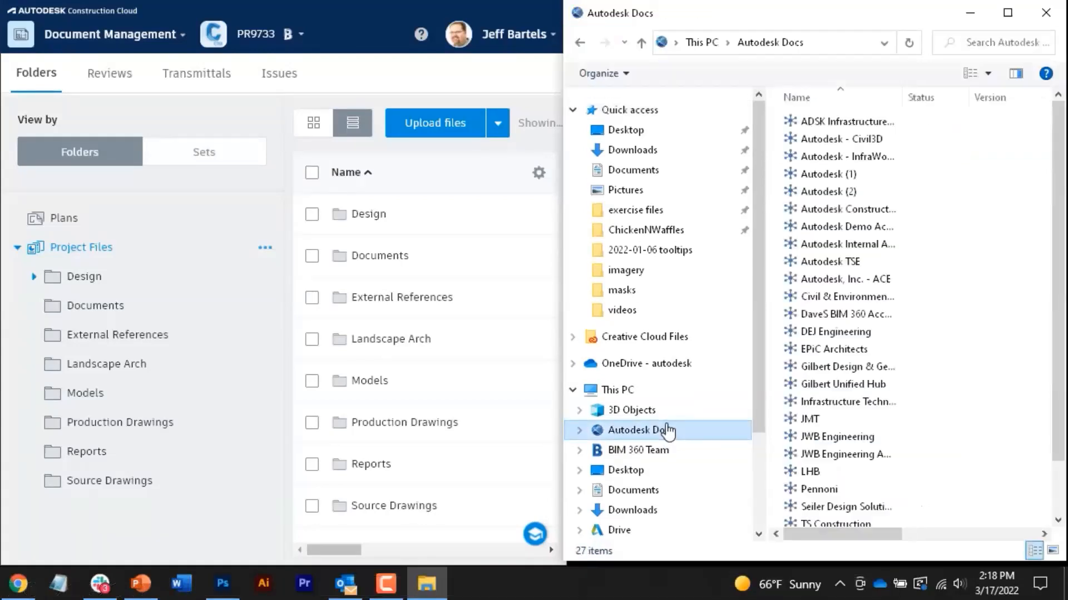
{"action": "left_click", "coordinate": [802, 437]}
{"action": "double_click", "coordinate": [801, 435]}
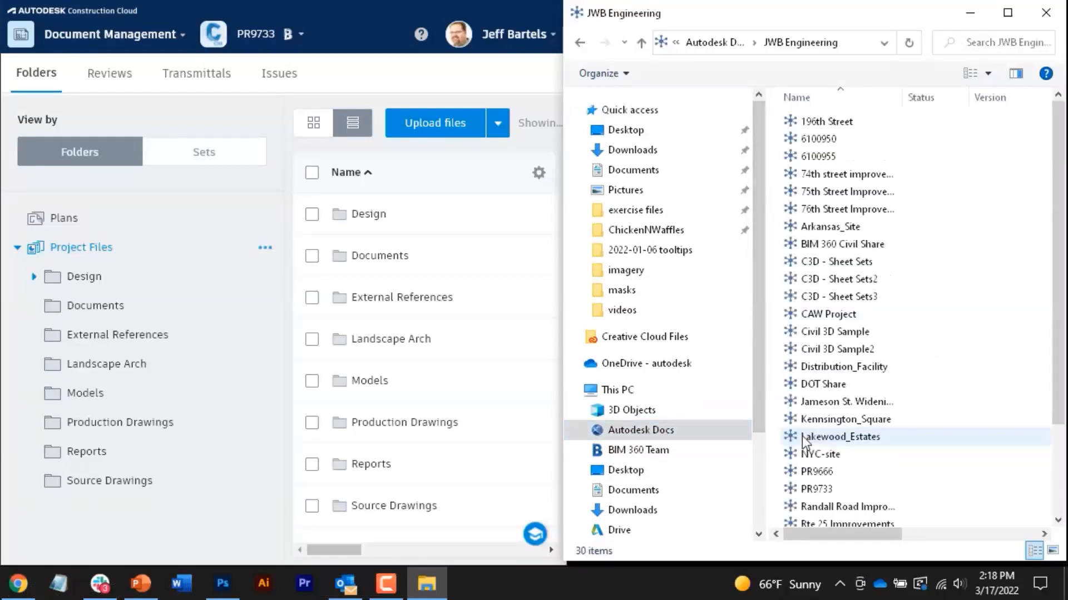
{"action": "double_click", "coordinate": [817, 489]}
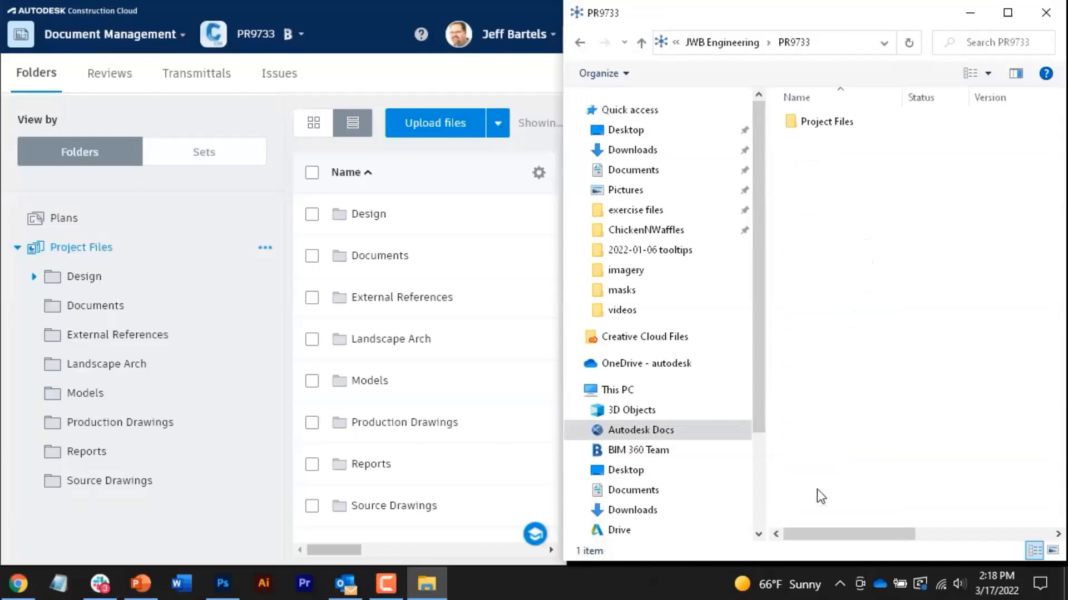
{"action": "double_click", "coordinate": [827, 123]}
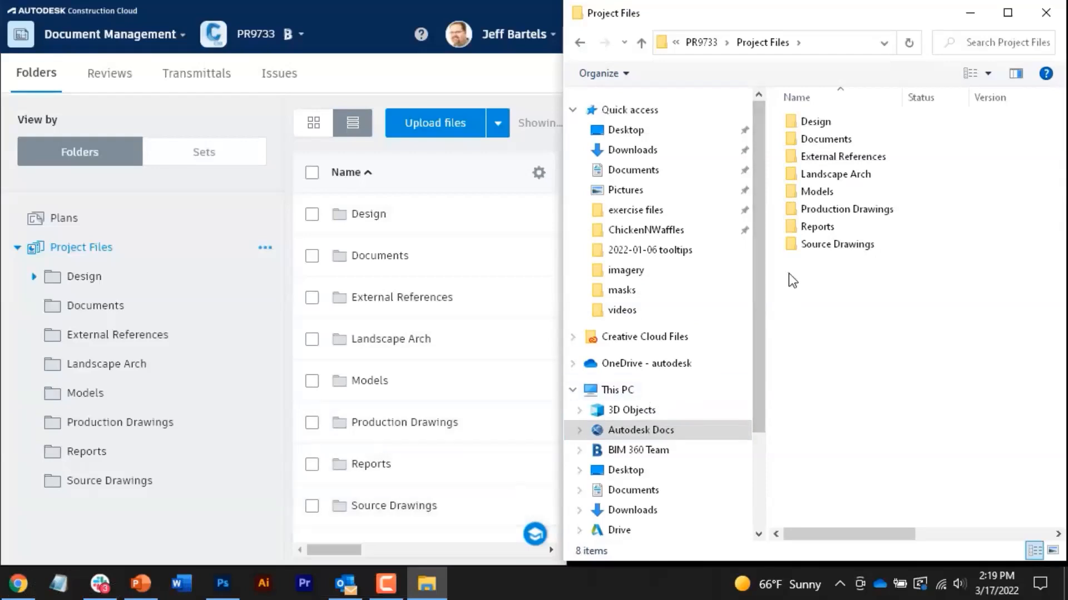
{"action": "double_click", "coordinate": [792, 245]}
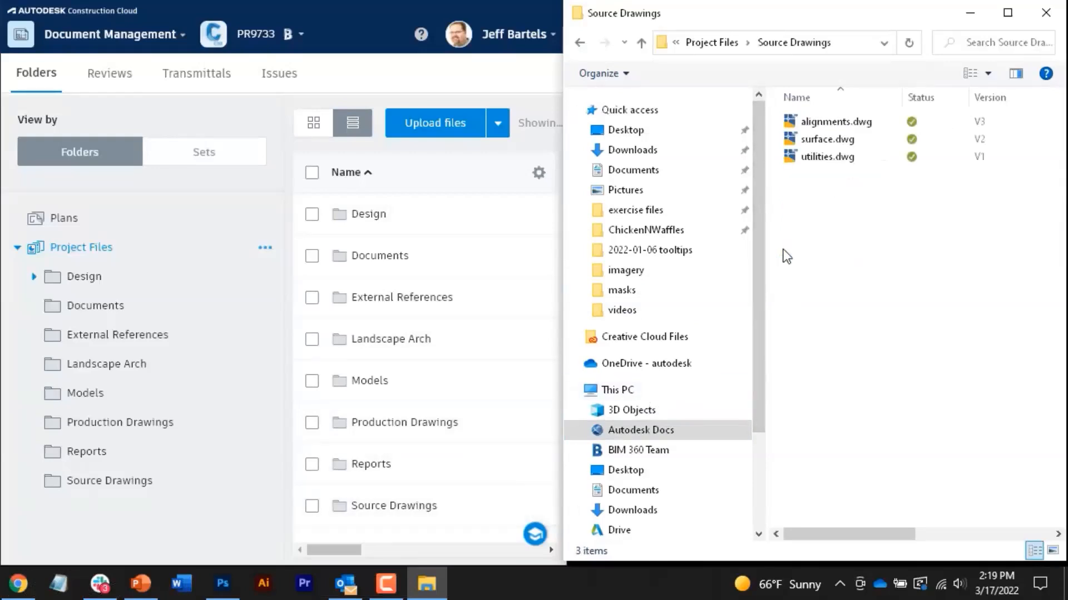
Step: Compare Source Drawings against the web version, then return to the Project Files list
{"action": "left_click", "coordinate": [341, 506]}
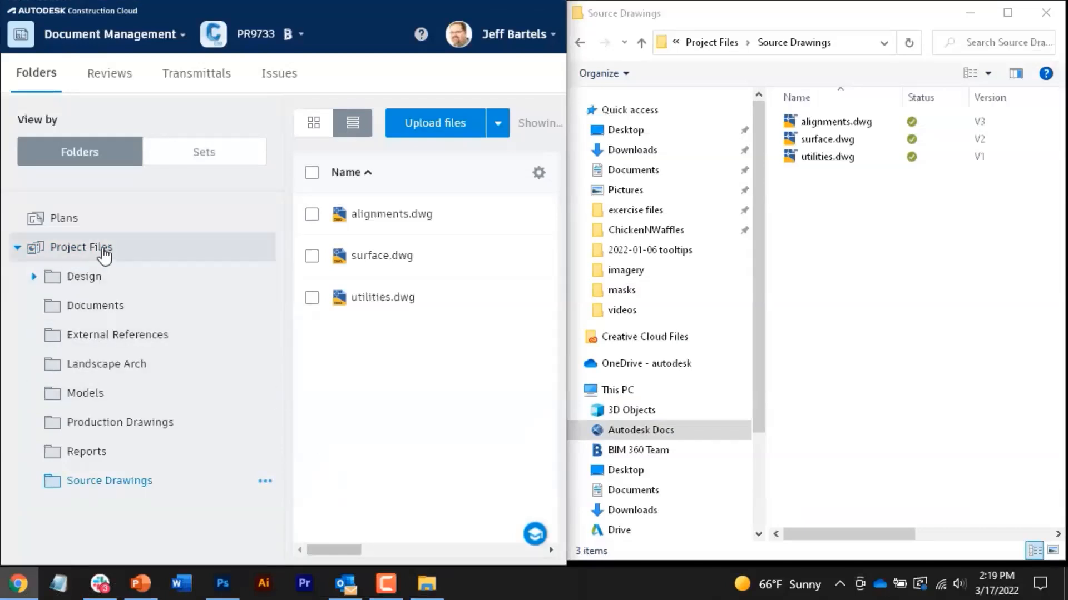
{"action": "left_click", "coordinate": [101, 249]}
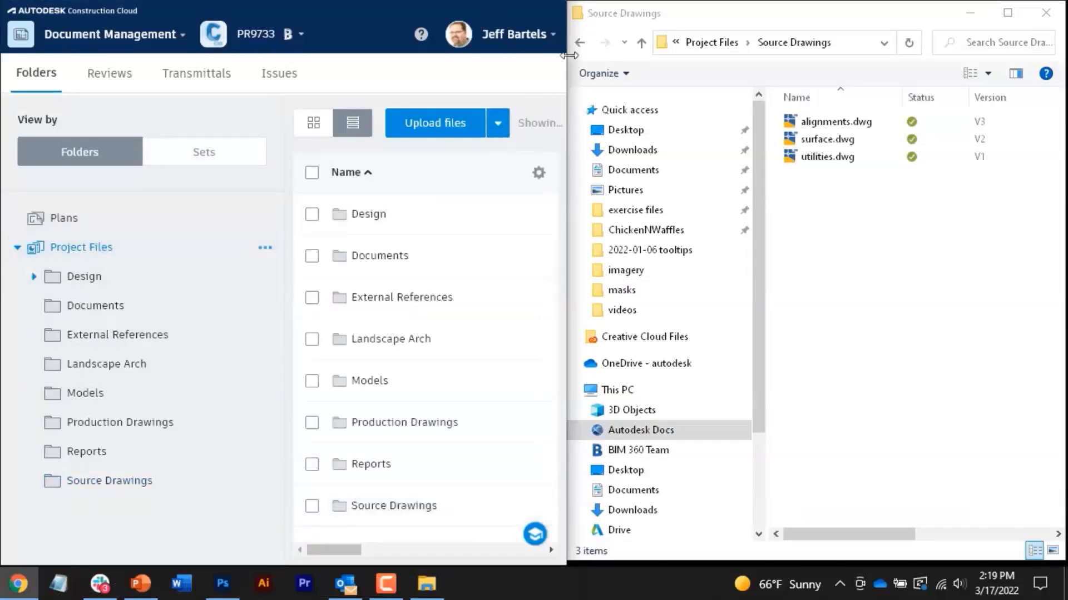
{"action": "left_click", "coordinate": [579, 47]}
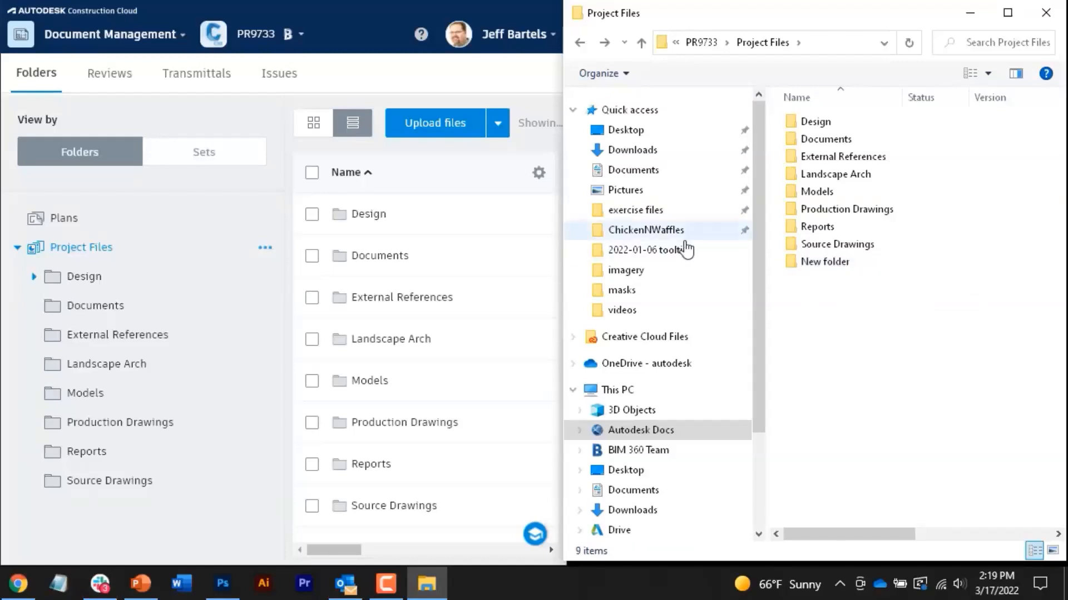
Step: Reload the browser and delete New folder from PR9733's Project Files
{"action": "left_click", "coordinate": [432, 78]}
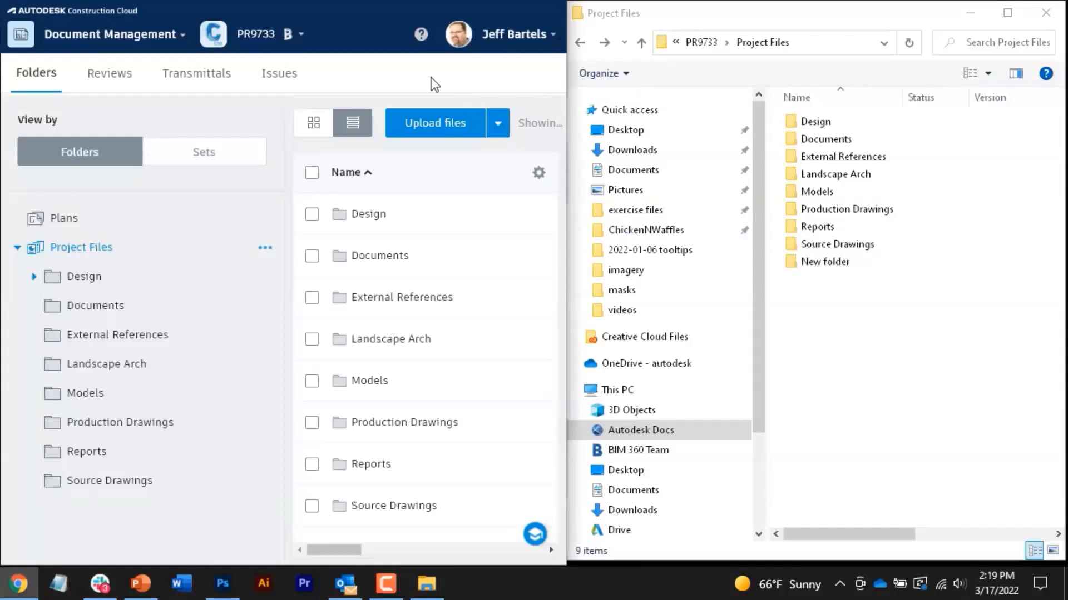
{"action": "key", "text": "F5"}
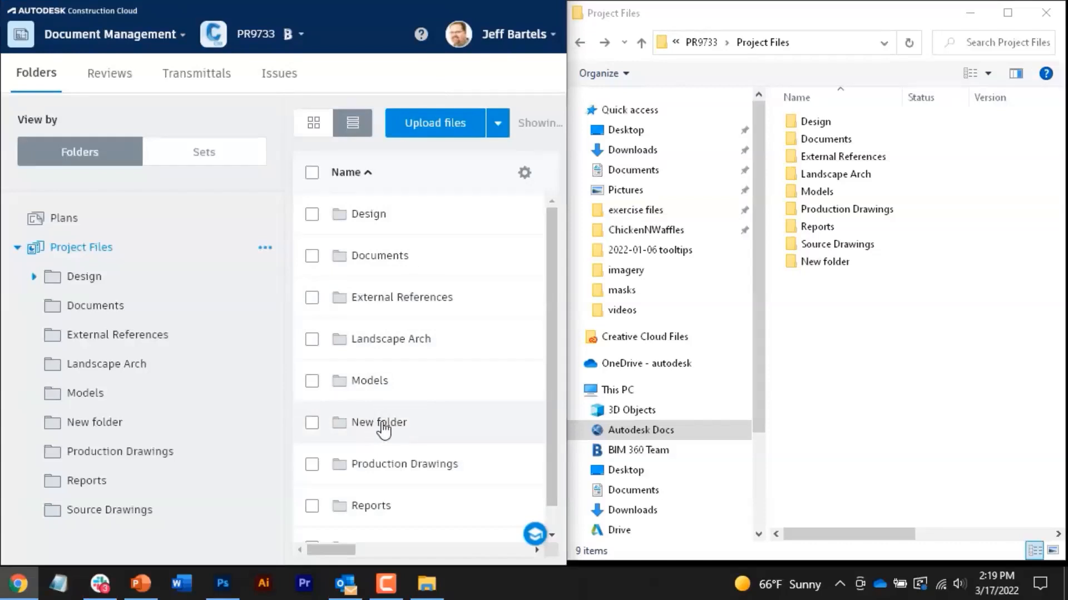
{"action": "left_click_drag", "start_coordinate": [567, 385], "coordinate": [689, 391]}
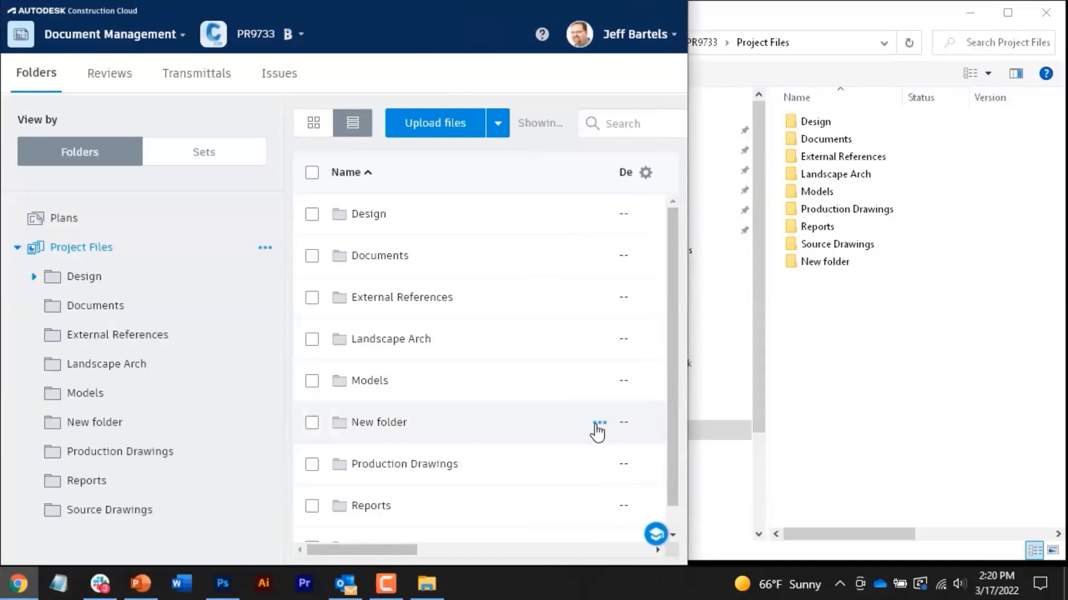
{"action": "left_click", "coordinate": [598, 427]}
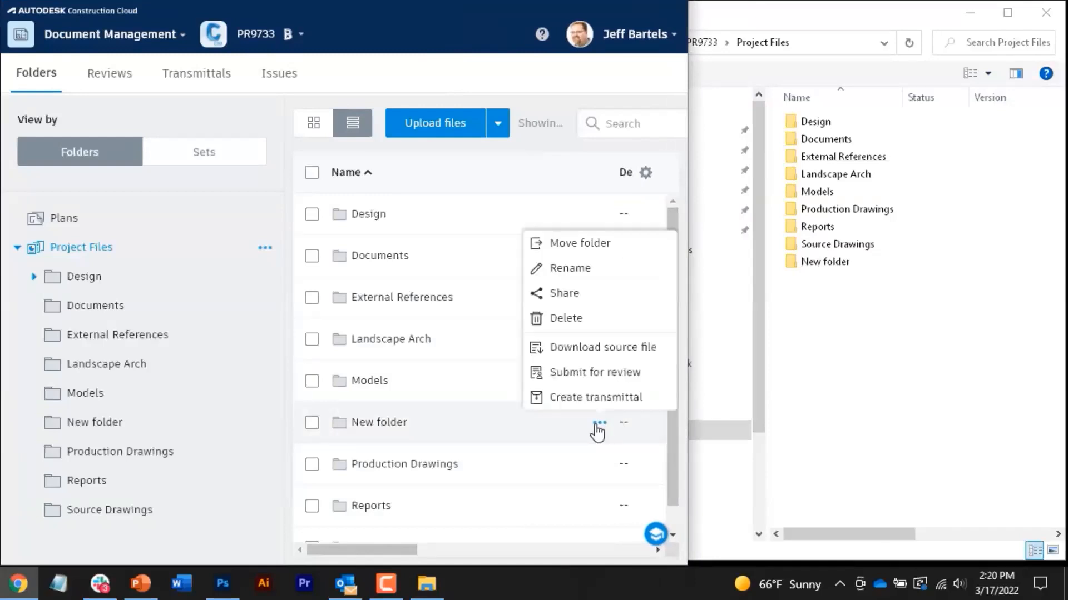
{"action": "left_click", "coordinate": [566, 319]}
{"action": "left_click", "coordinate": [551, 372]}
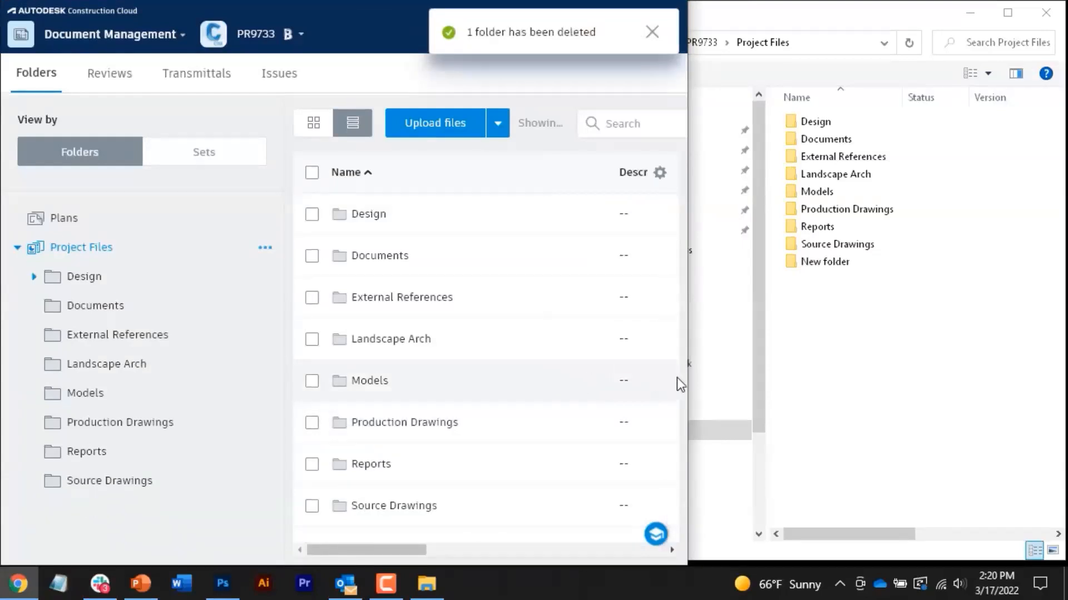
Step: Refresh File Explorer to confirm New folder no longer appears in the synced list
{"action": "left_click_drag", "start_coordinate": [688, 372], "coordinate": [561, 368]}
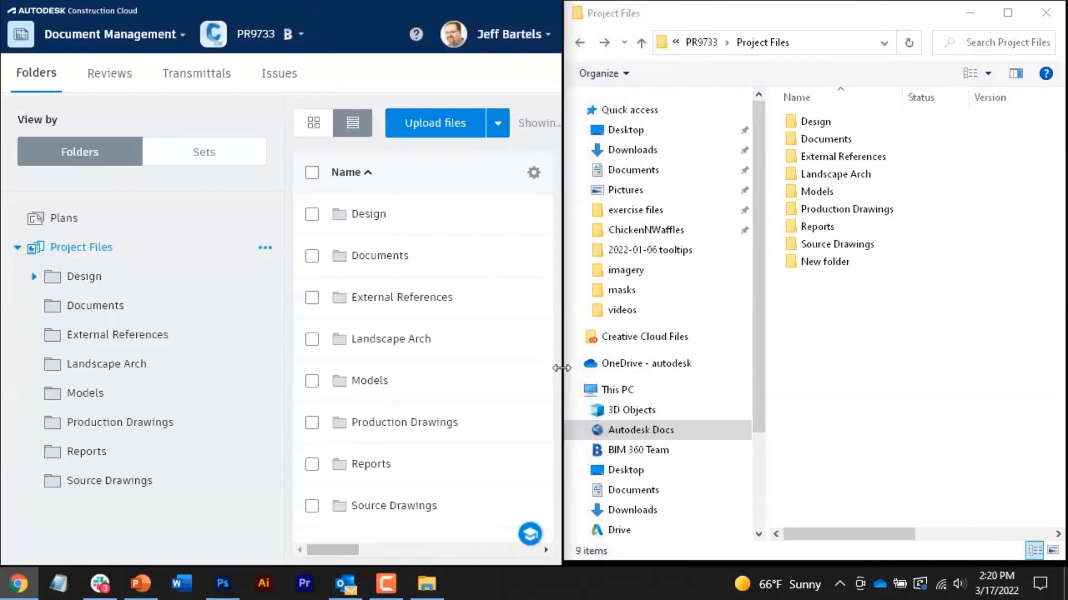
{"action": "left_click", "coordinate": [804, 333]}
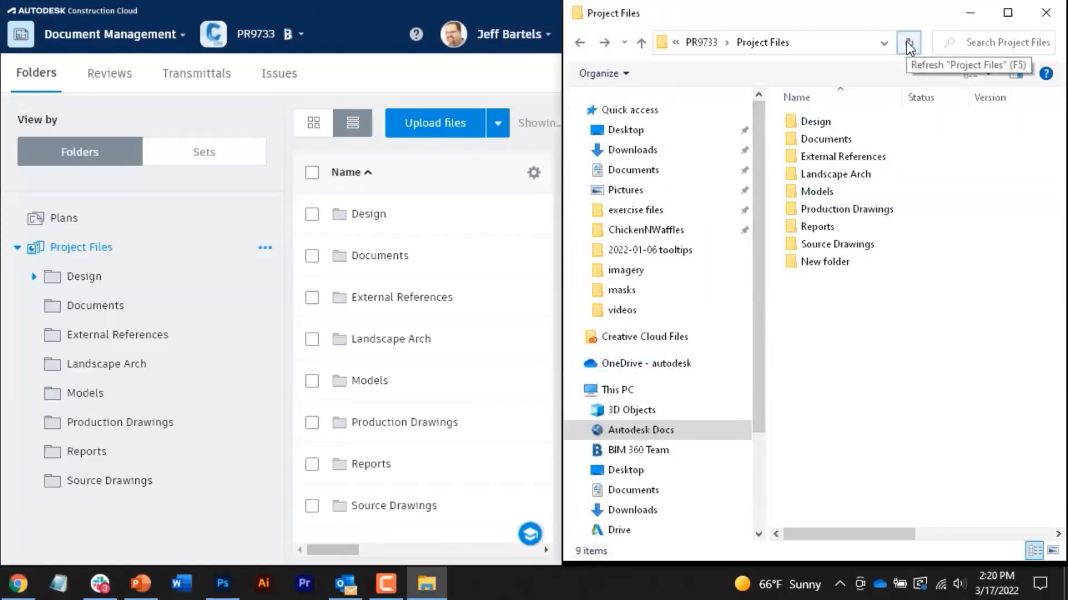
{"action": "left_click", "coordinate": [909, 44]}
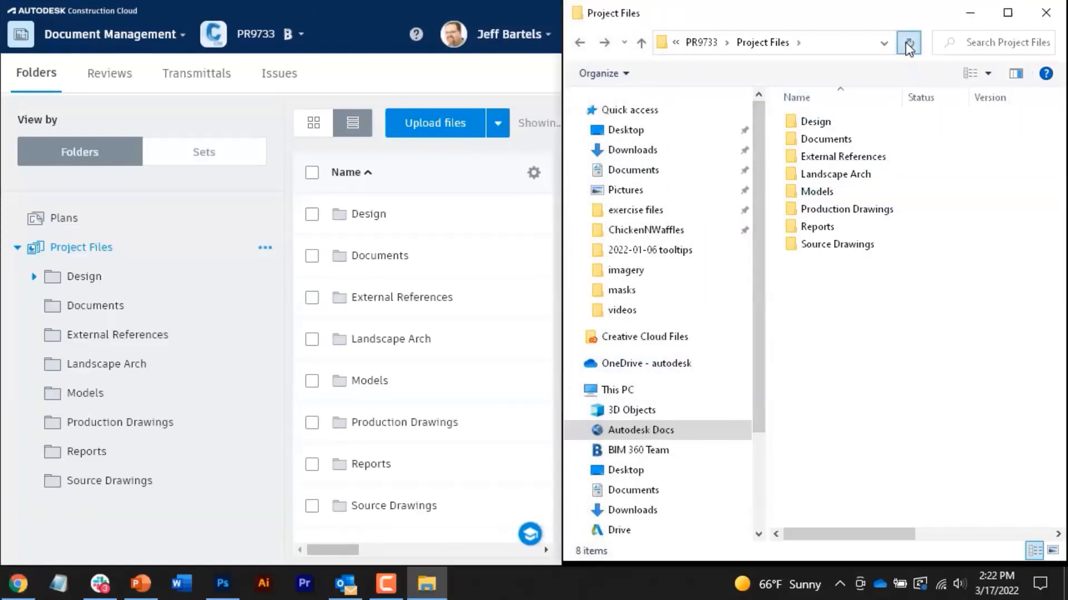
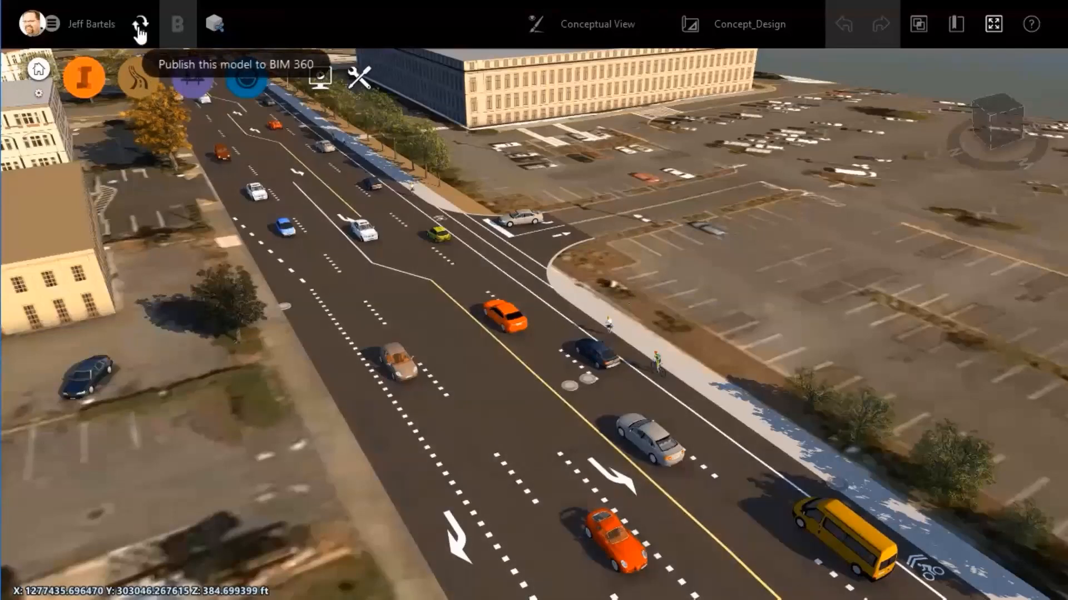
Step: Publish the model with Concept_Design to JWB Engineering > 196th Street > Models > InfraWorks Models
{"action": "left_click", "coordinate": [139, 29]}
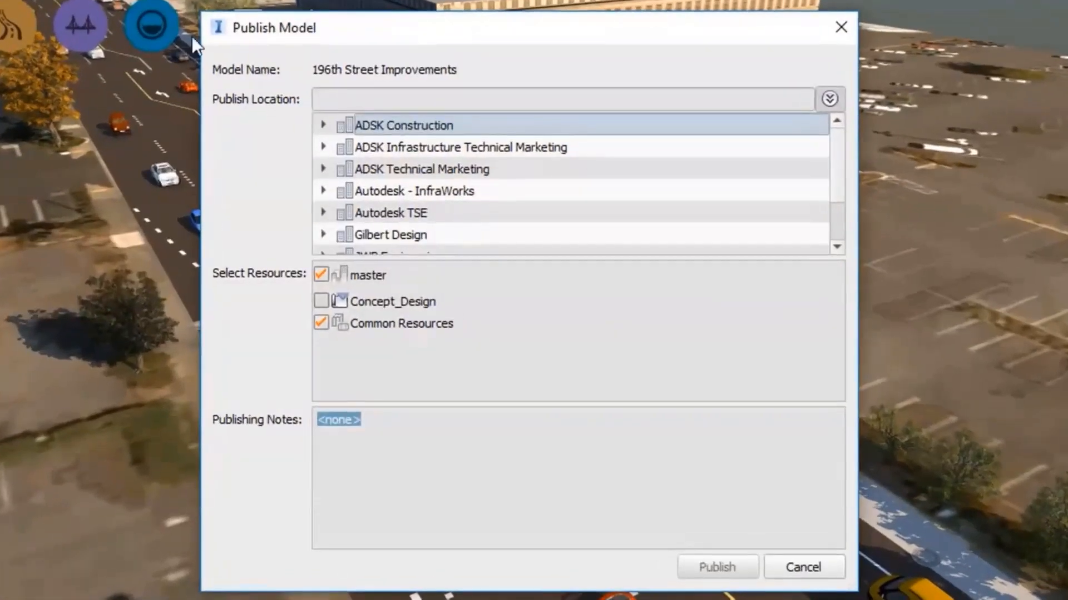
{"action": "scroll", "coordinate": [835, 184], "scroll_direction": "down", "scroll_amount": 1}
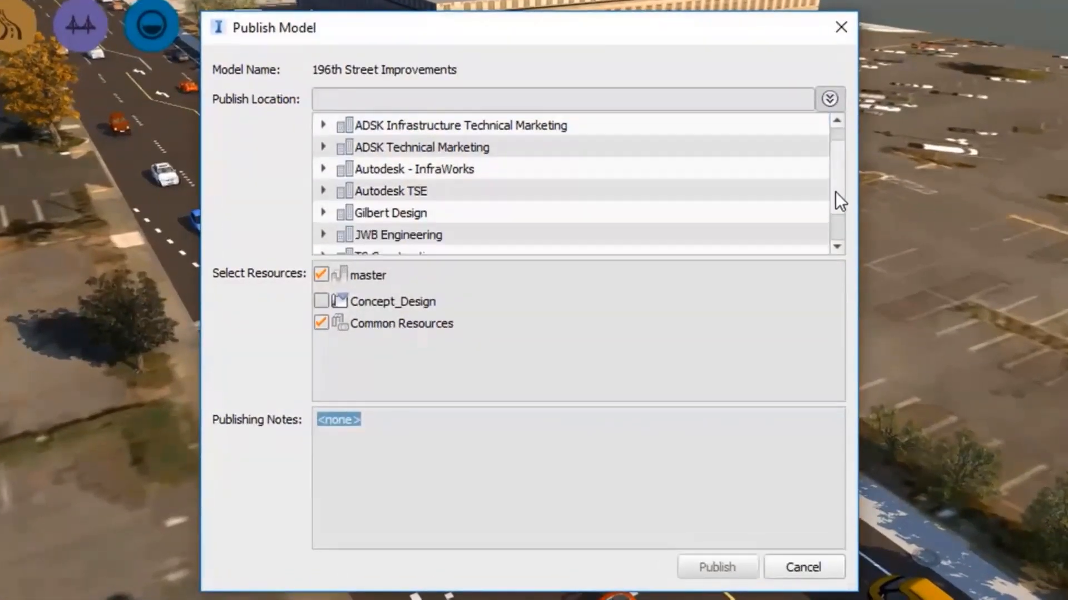
{"action": "left_click", "coordinate": [323, 191]}
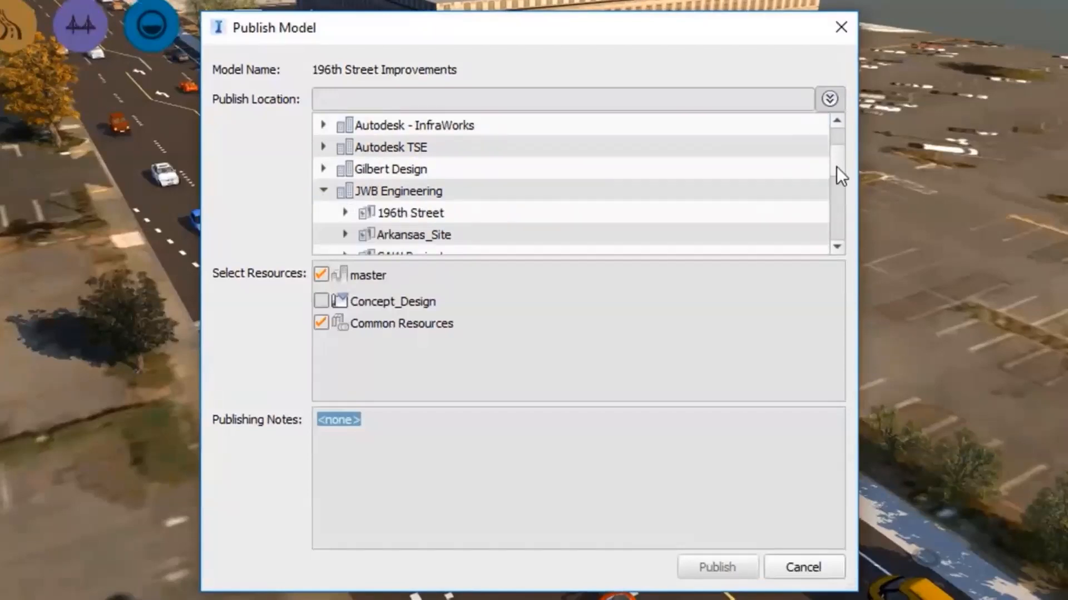
{"action": "scroll", "coordinate": [836, 166], "scroll_direction": "down", "scroll_amount": 1}
{"action": "left_click", "coordinate": [345, 146]}
{"action": "left_click", "coordinate": [368, 169]}
{"action": "left_click", "coordinate": [389, 190]}
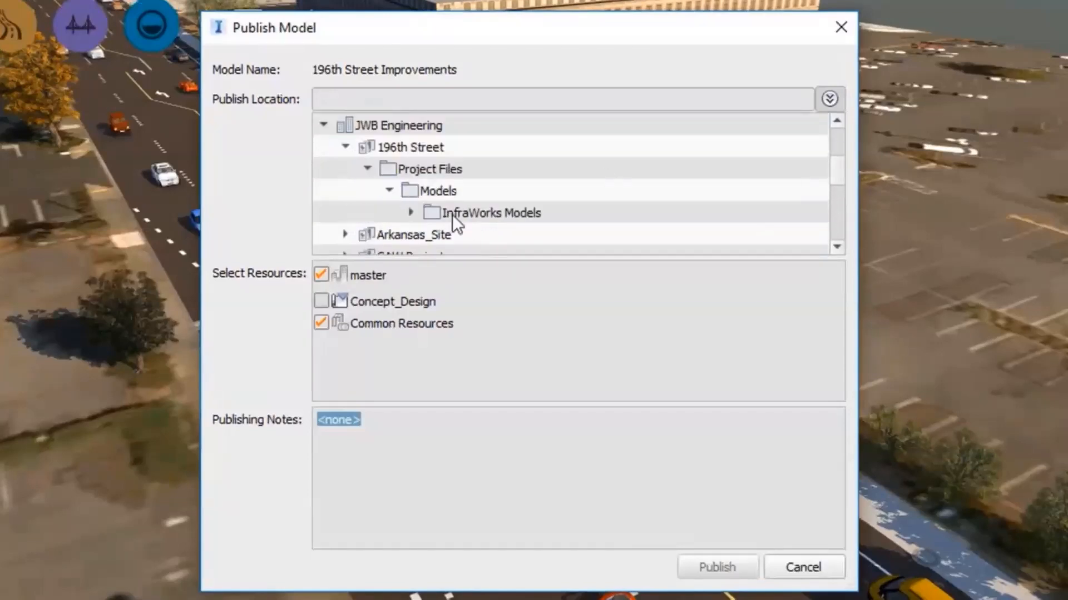
{"action": "left_click", "coordinate": [456, 213]}
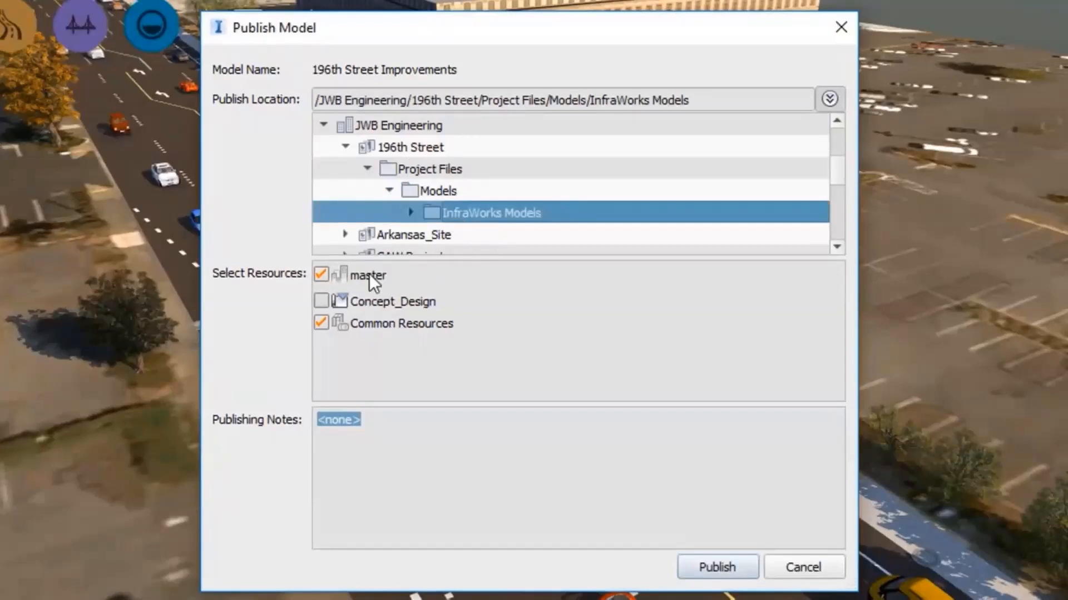
{"action": "left_click", "coordinate": [320, 300]}
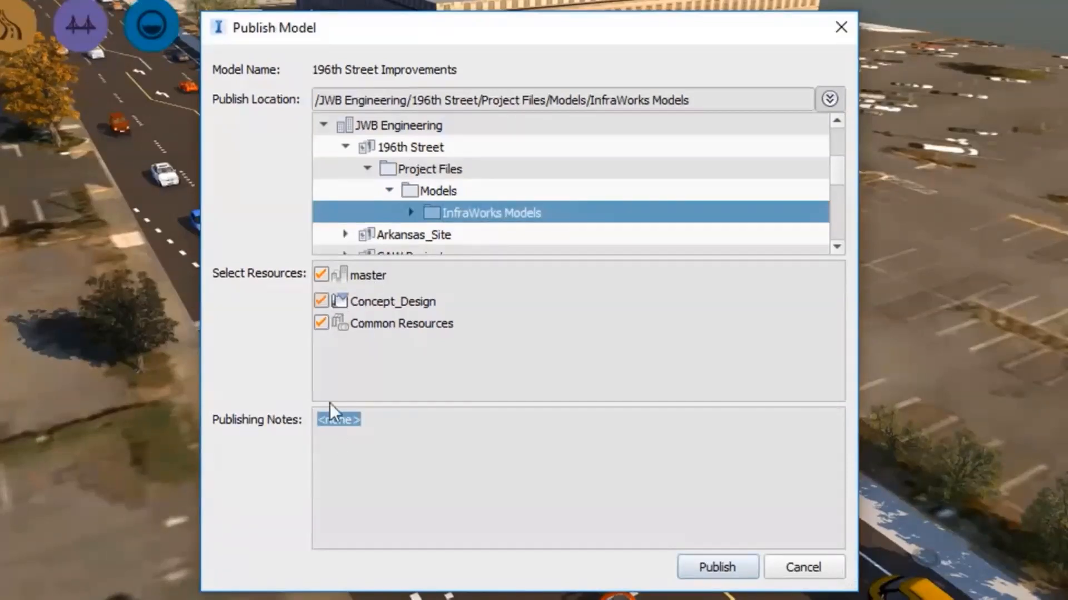
{"action": "left_click", "coordinate": [716, 567]}
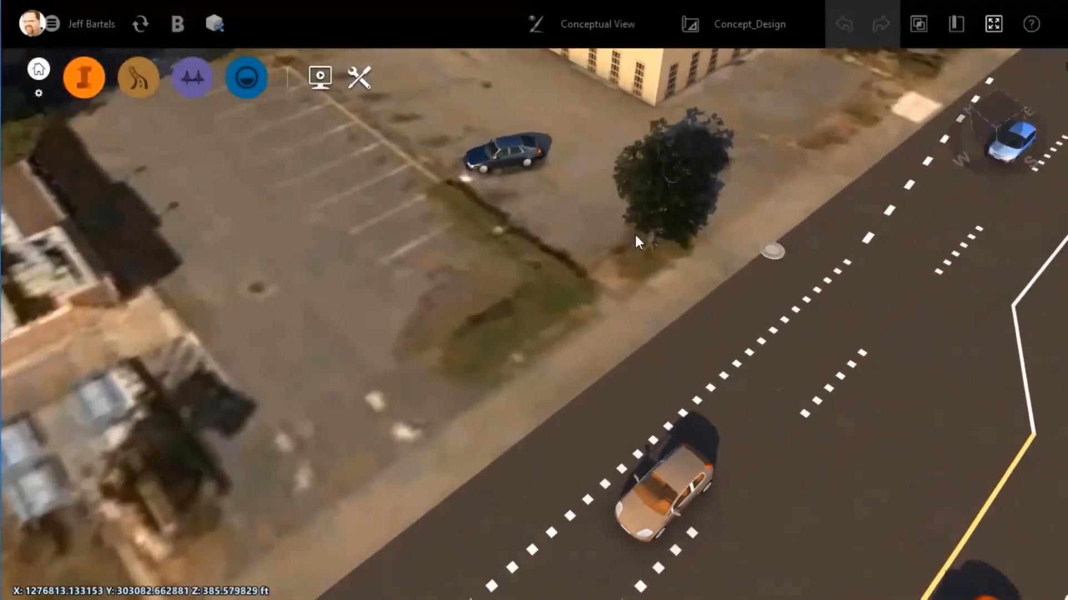
Step: Place a T02-V02 Light Green tree in the parking lot and stretch it taller
{"action": "left_click", "coordinate": [84, 88]}
{"action": "left_click", "coordinate": [273, 77]}
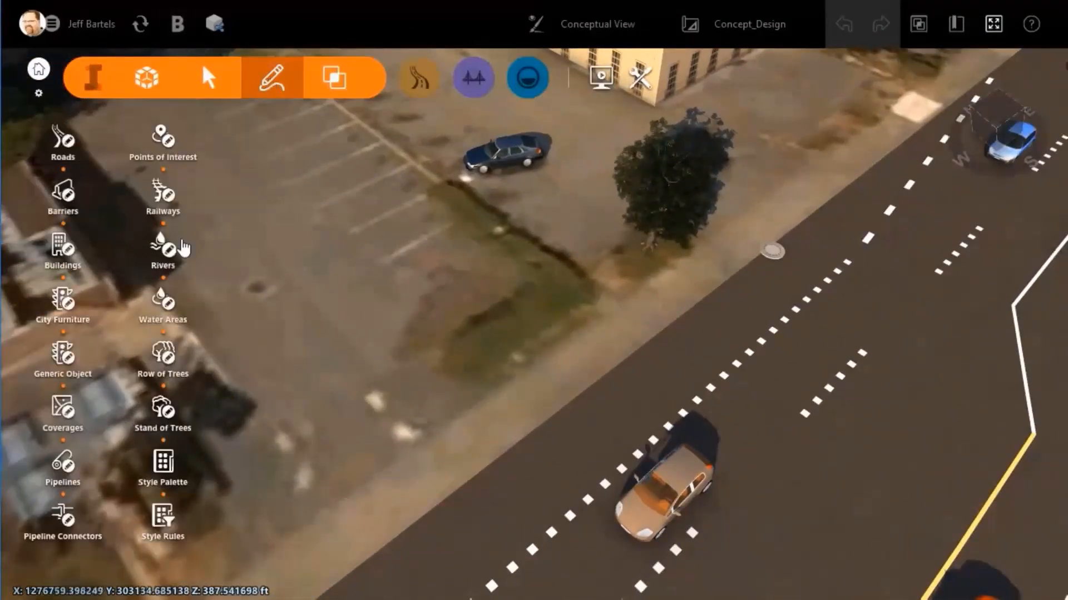
{"action": "left_click", "coordinate": [160, 354]}
{"action": "left_click", "coordinate": [333, 533]}
{"action": "left_click", "coordinate": [549, 305]}
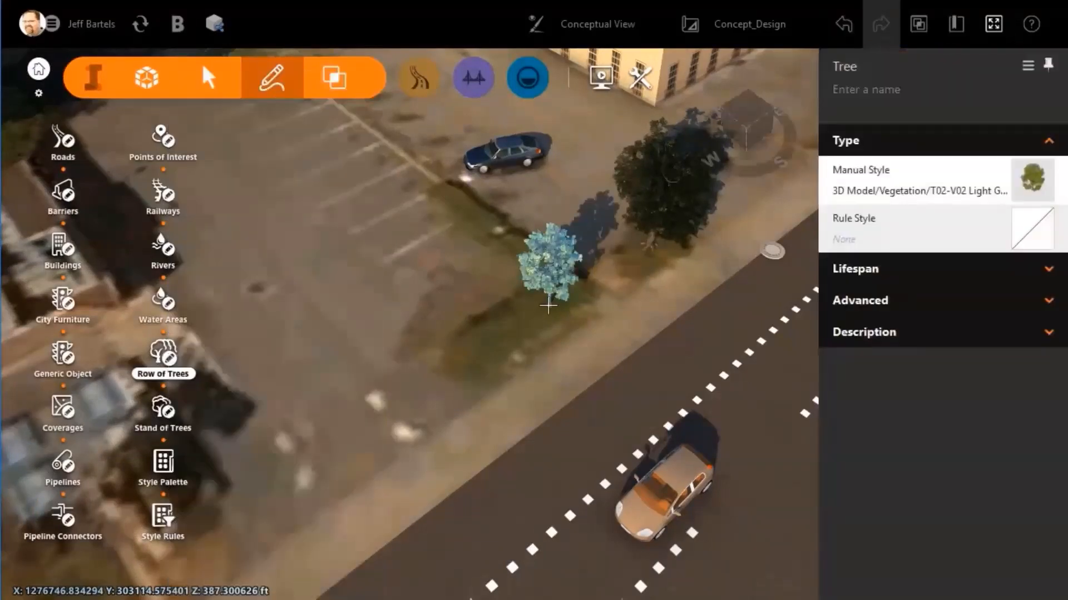
{"action": "left_click_drag", "start_coordinate": [551, 217], "coordinate": [551, 197]}
{"action": "left_click", "coordinate": [443, 247]}
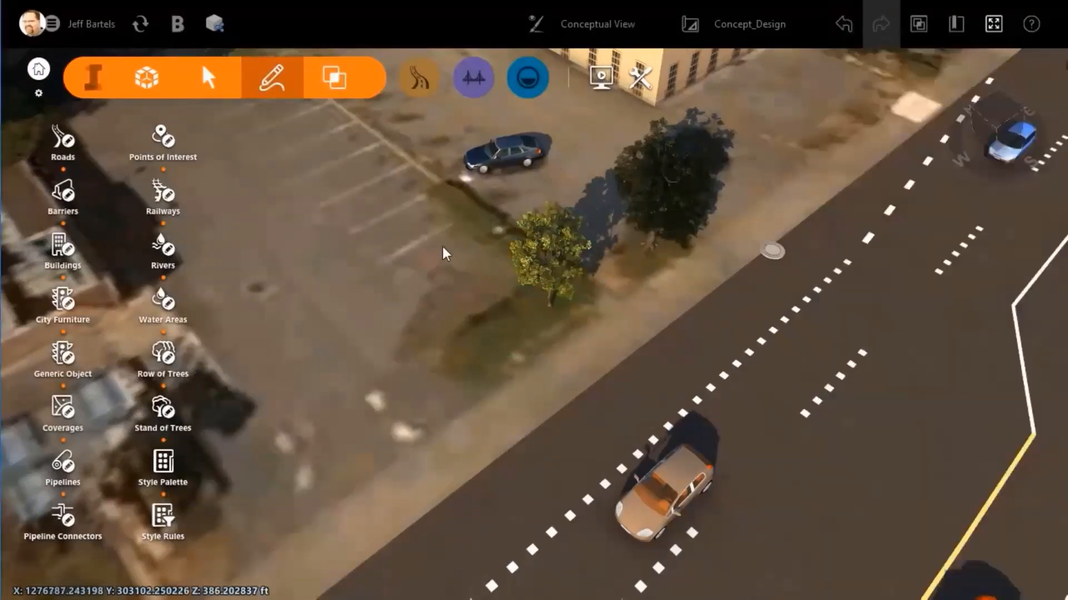
{"action": "left_click", "coordinate": [88, 88]}
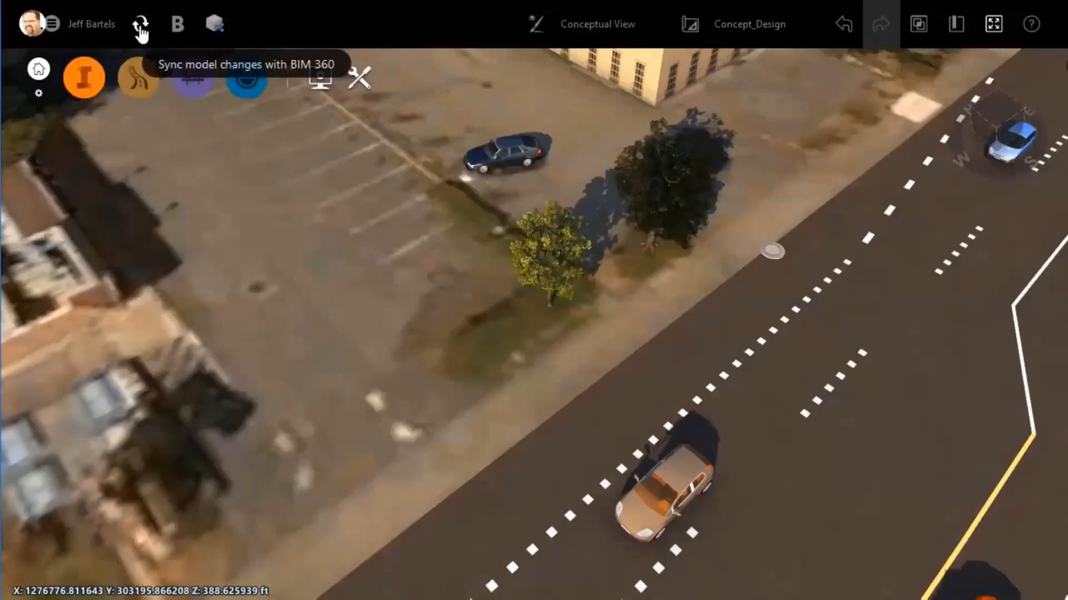
Step: Sync the Concept_Design changes with BIM 360 and close the success message
{"action": "left_click", "coordinate": [141, 25]}
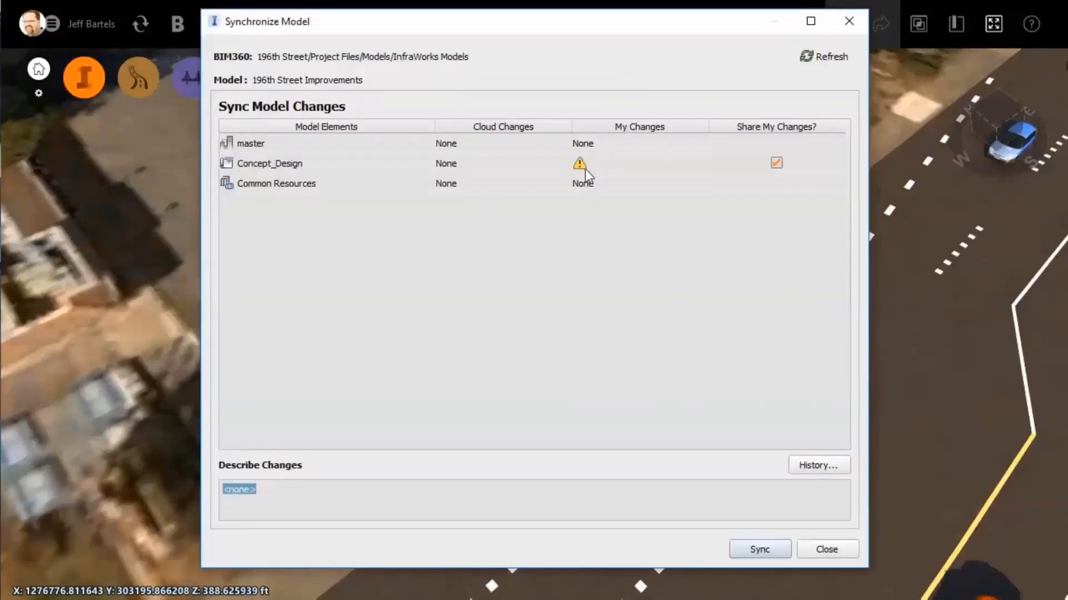
{"action": "left_click", "coordinate": [757, 549]}
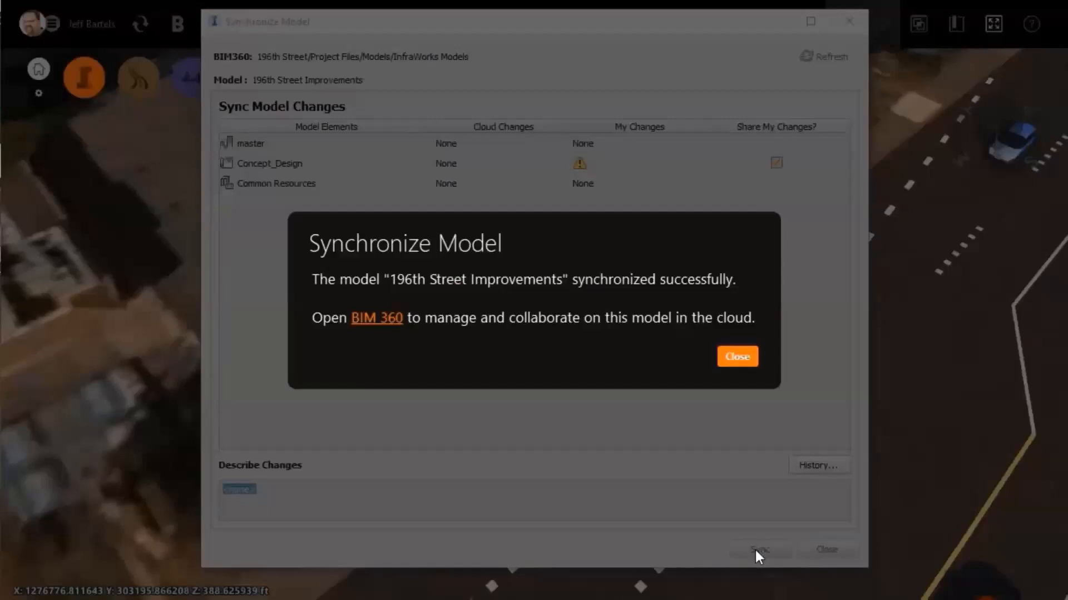
{"action": "left_click", "coordinate": [738, 360]}
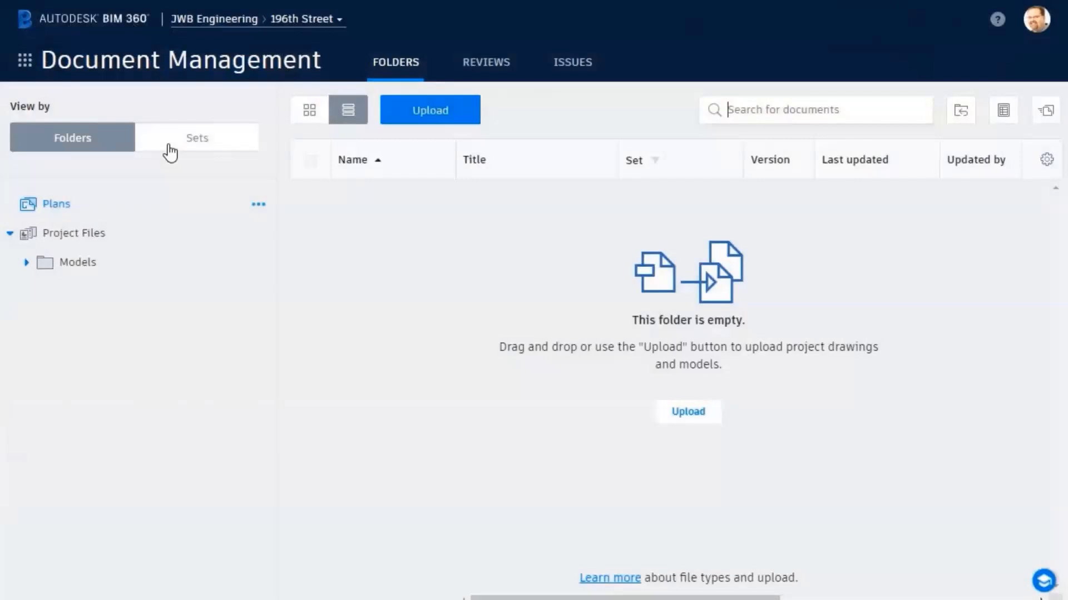
Step: Add the colleague to the InfraWorks Models folder permissions with View + Upload + Edit access
{"action": "left_click", "coordinate": [28, 262]}
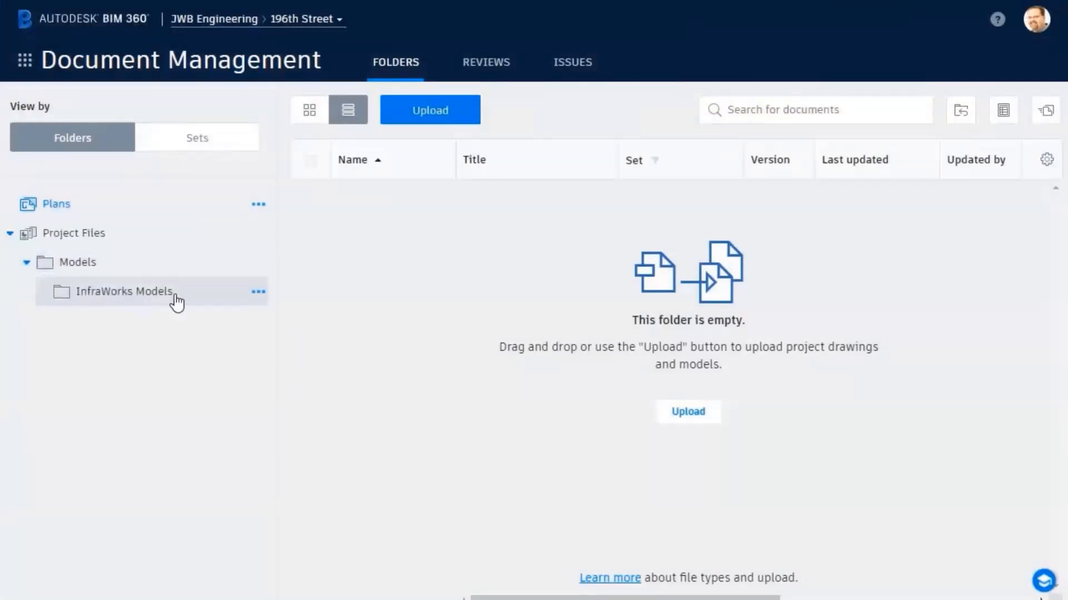
{"action": "left_click", "coordinate": [258, 291]}
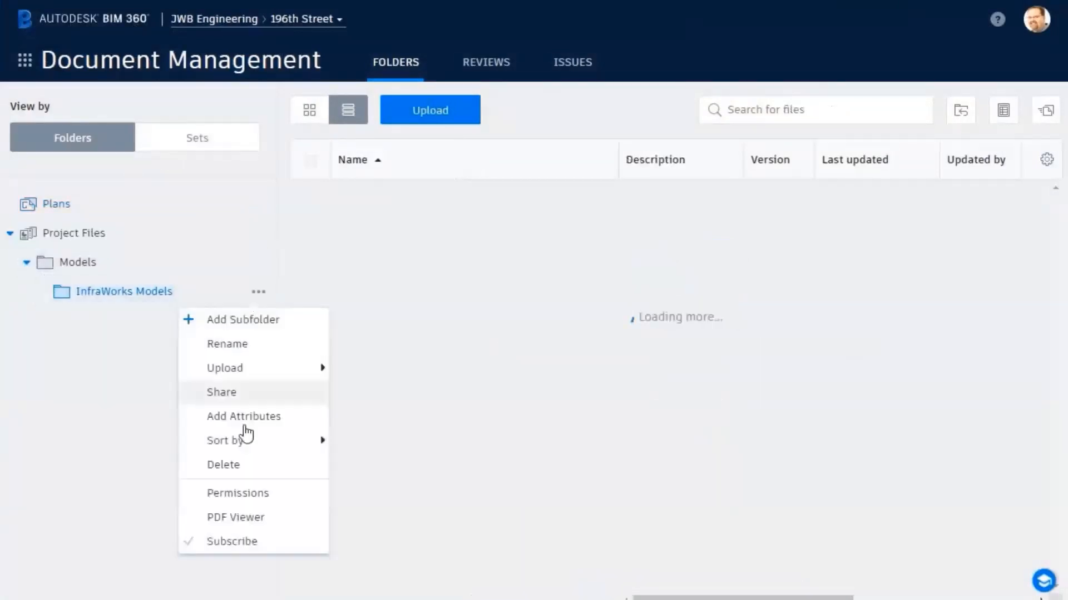
{"action": "left_click", "coordinate": [238, 494]}
{"action": "left_click", "coordinate": [331, 206]}
{"action": "type", "text": "Alan"}
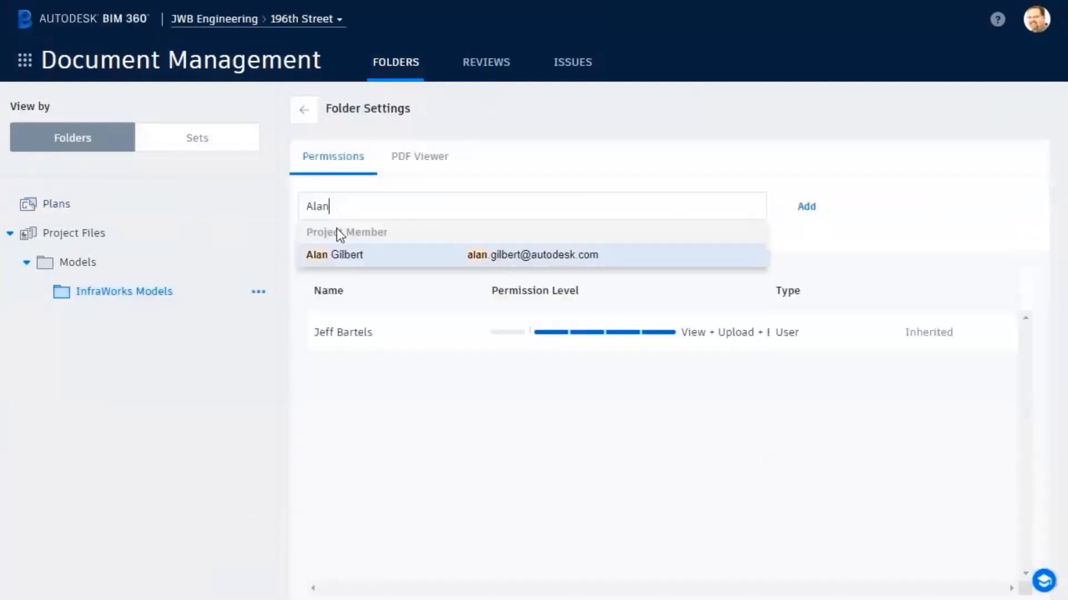
{"action": "left_click", "coordinate": [339, 254]}
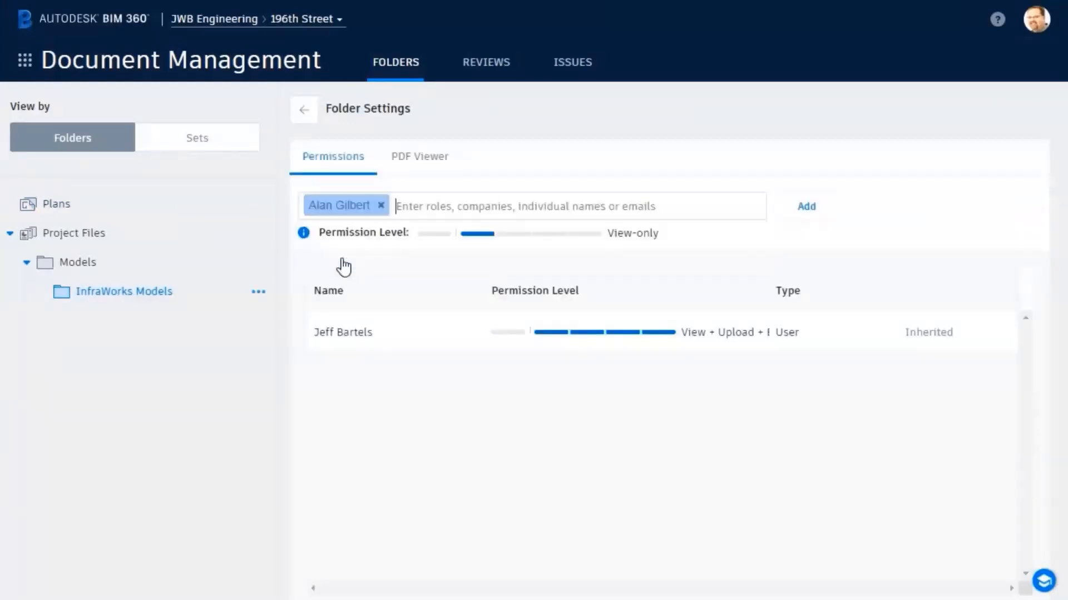
{"action": "left_click", "coordinate": [549, 233]}
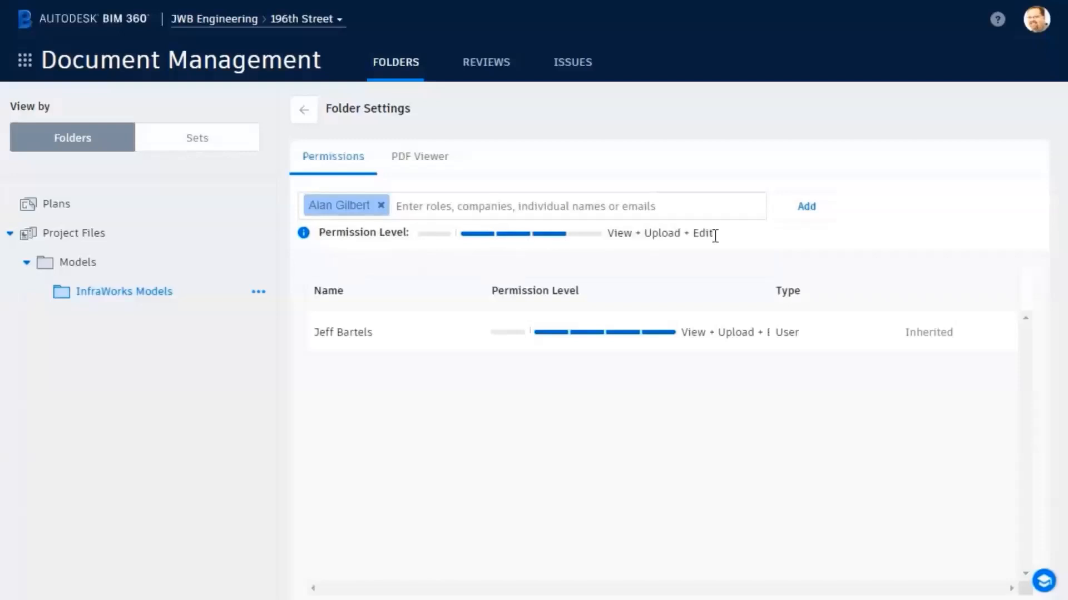
{"action": "left_click", "coordinate": [807, 209]}
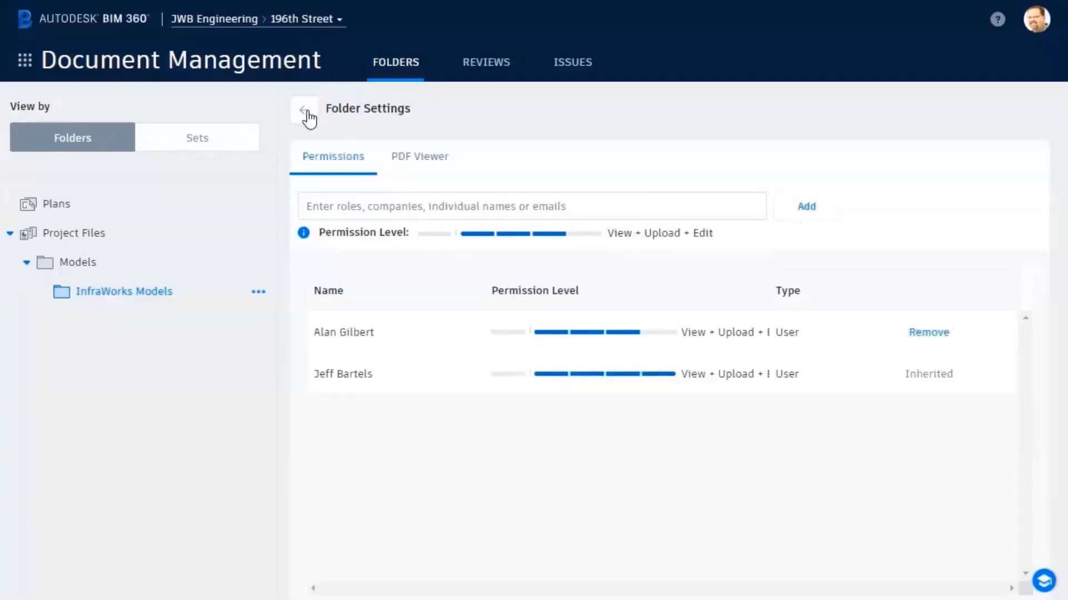
{"action": "left_click", "coordinate": [306, 114]}
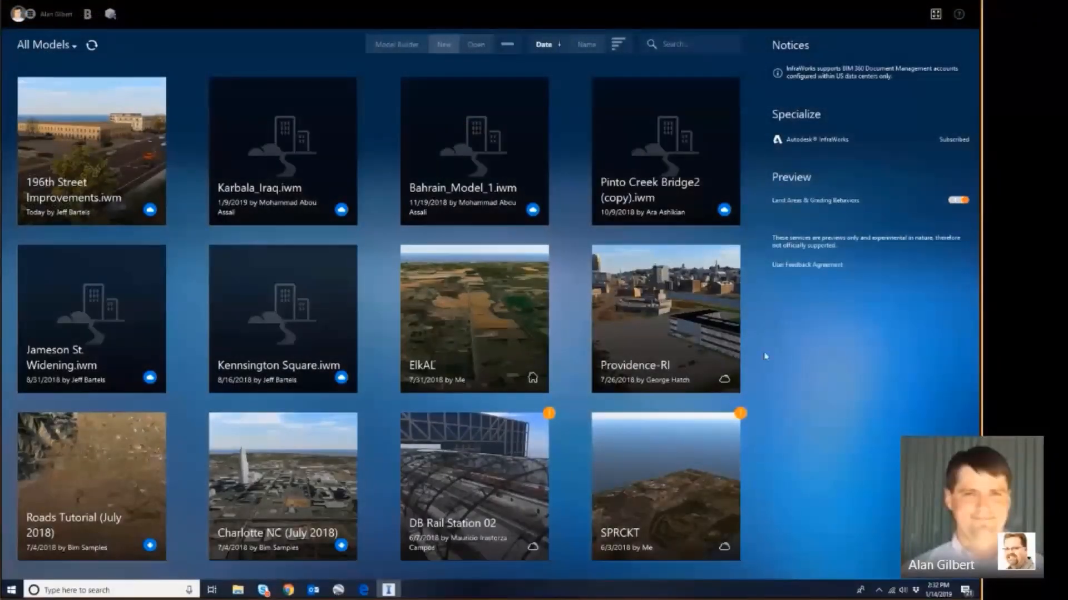
Step: Open 196th Street Improvements and draw a row of street trees along the intersection sidewalk
{"action": "left_click", "coordinate": [74, 179]}
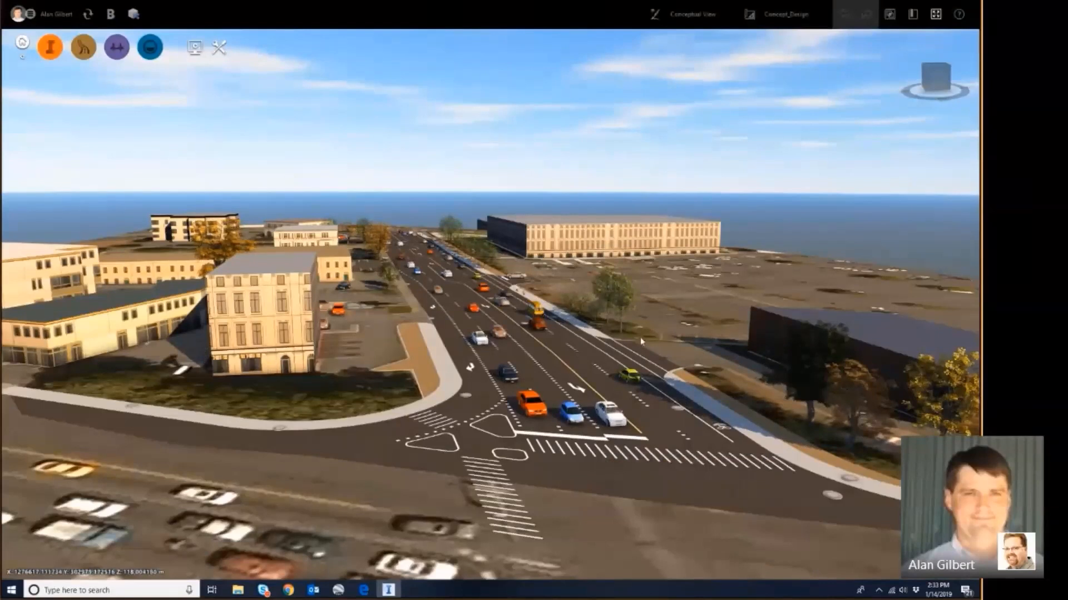
{"action": "scroll", "coordinate": [428, 371], "scroll_direction": "up", "scroll_amount": 5}
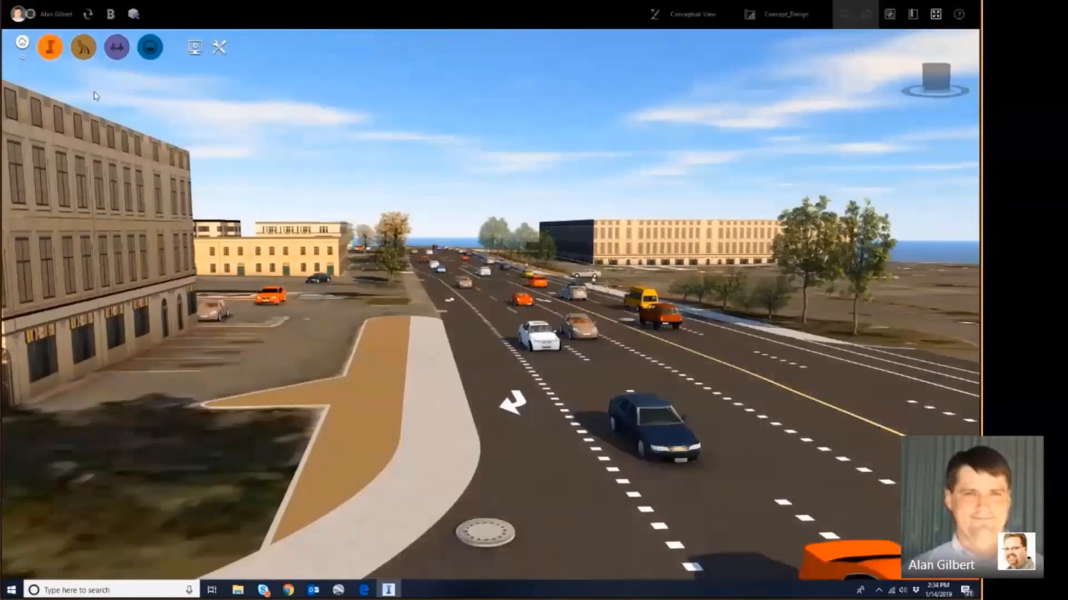
{"action": "left_click", "coordinate": [50, 47]}
{"action": "left_click", "coordinate": [165, 48]}
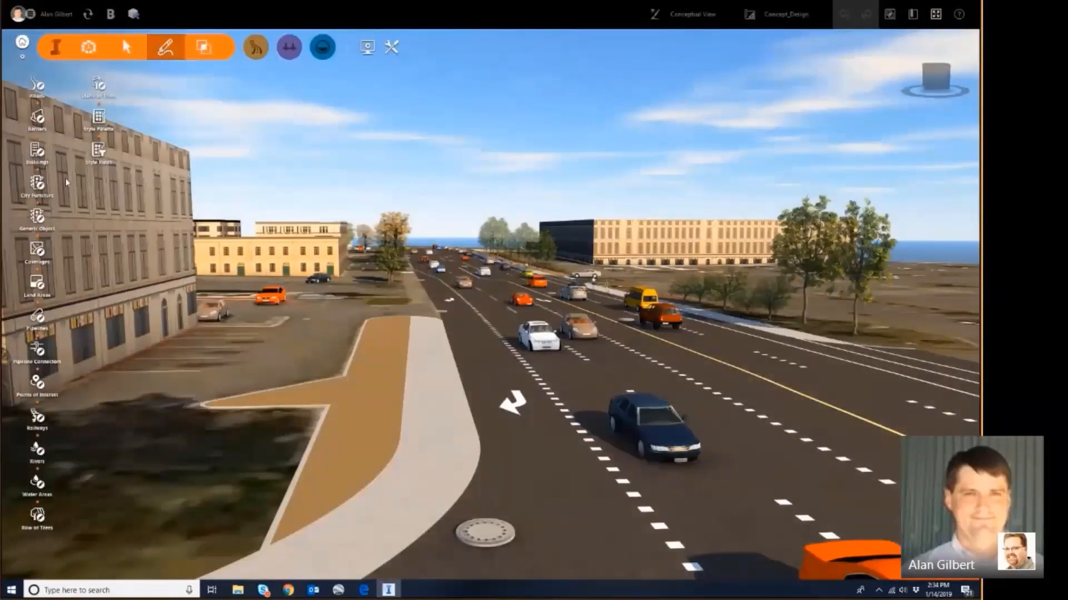
{"action": "left_click", "coordinate": [37, 516]}
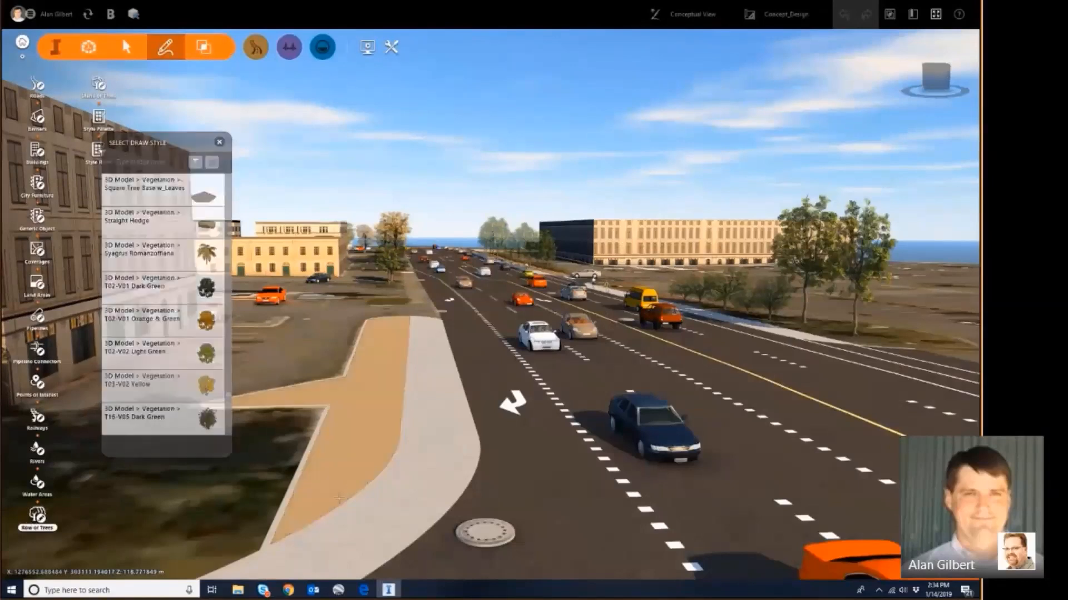
{"action": "left_click", "coordinate": [338, 498]}
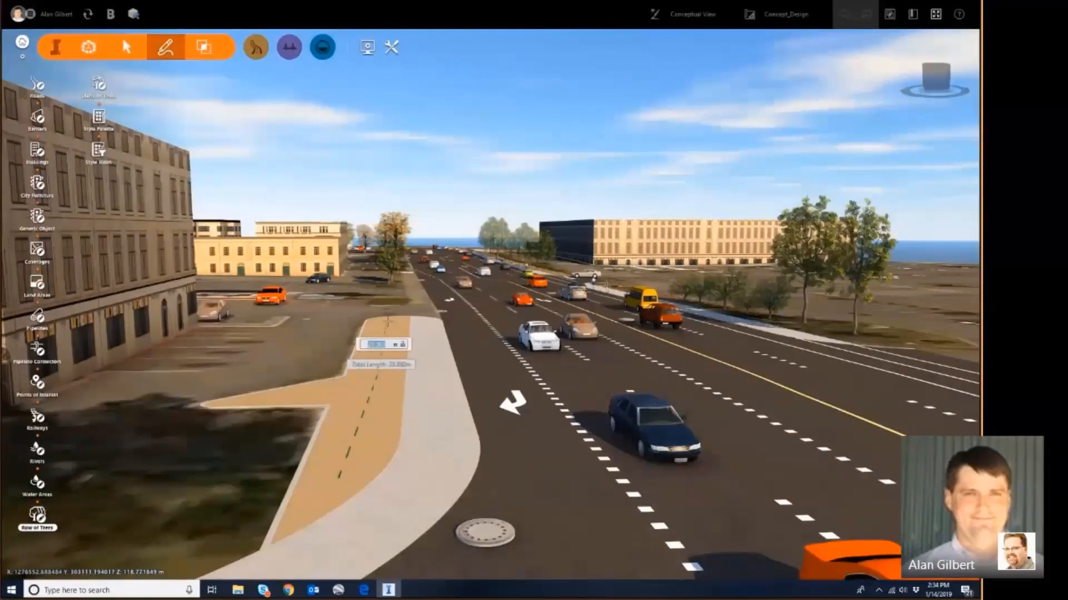
{"action": "double_click", "coordinate": [387, 322]}
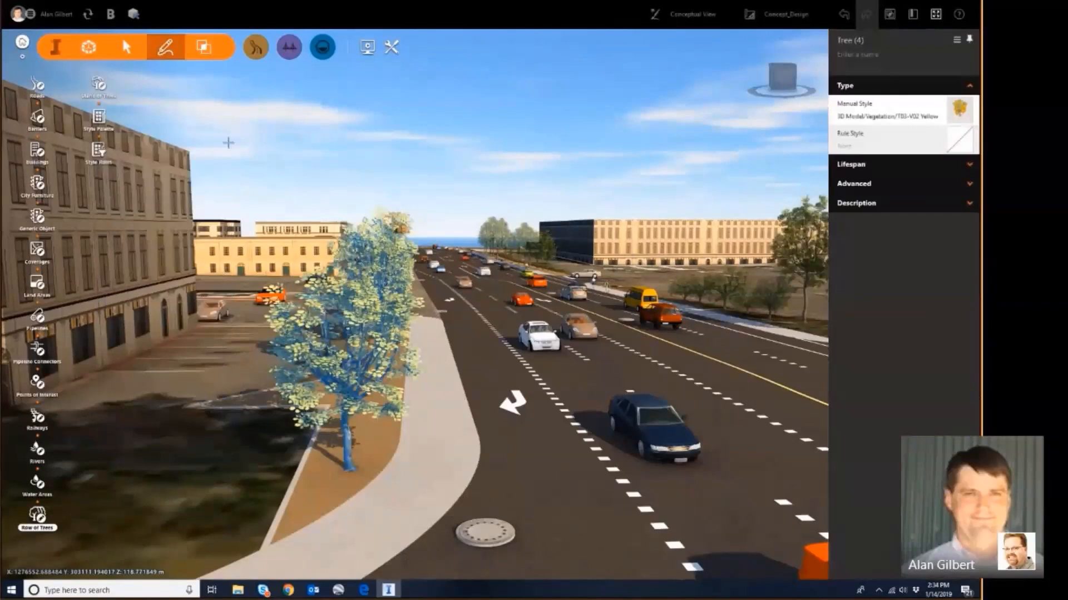
{"action": "key", "text": "Escape"}
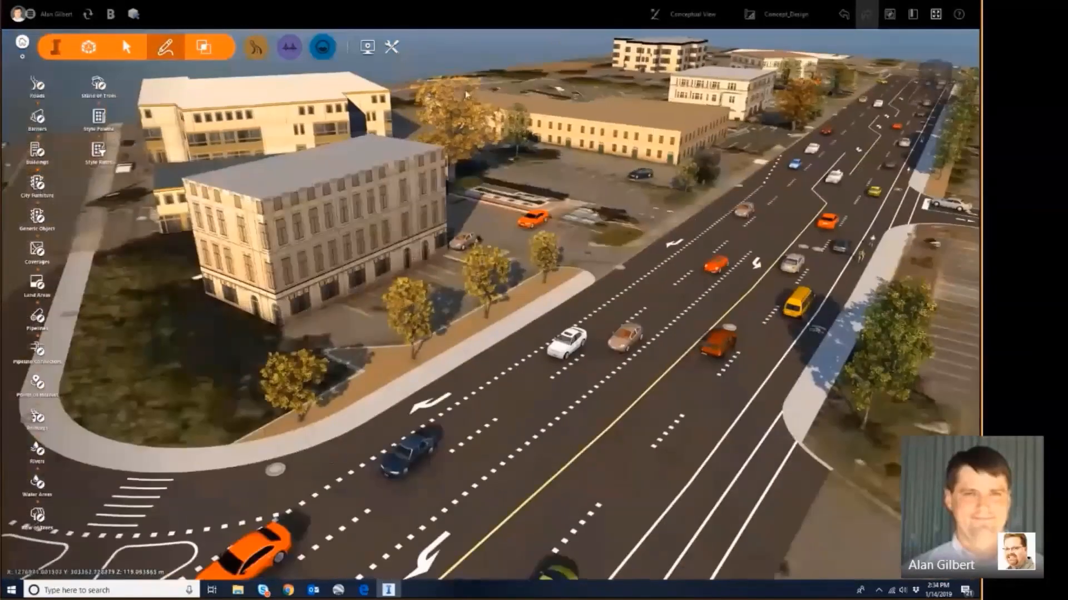
{"action": "double_click", "coordinate": [410, 314]}
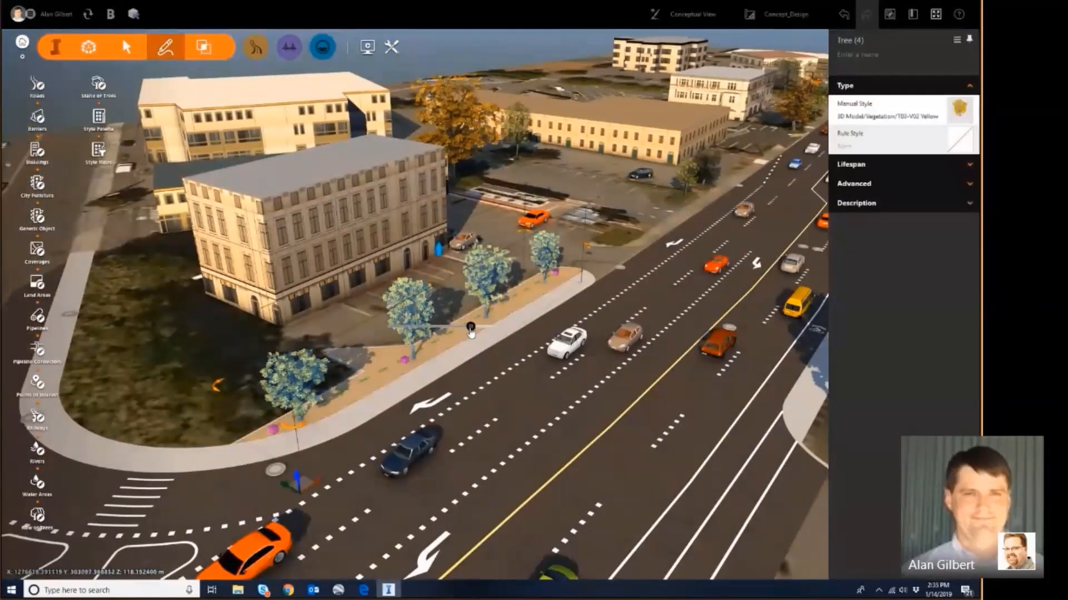
{"action": "key", "text": "Escape"}
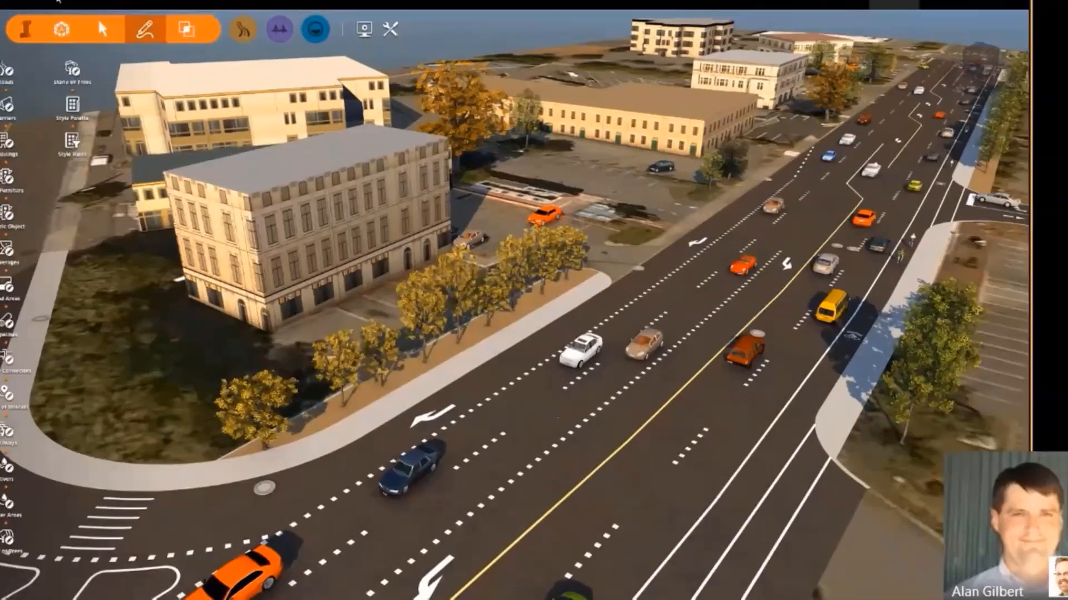
Step: Sync the model changes to BIM 360 with the note 'Added landscaping at intersection'
{"action": "left_click", "coordinate": [88, 15]}
{"action": "type", "text": "Added landscaping at intersection"}
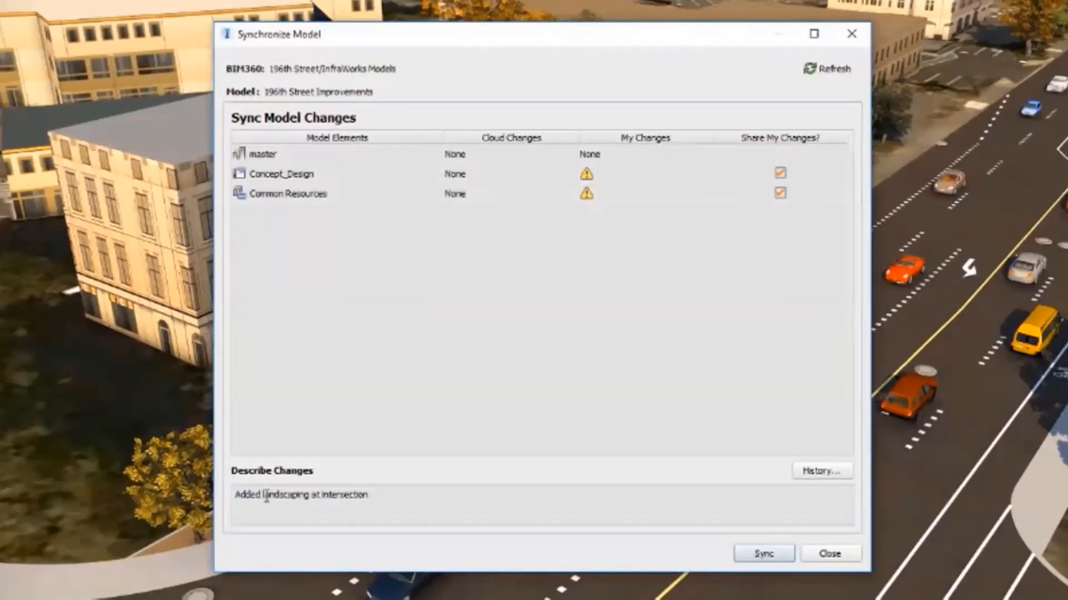
{"action": "left_click", "coordinate": [760, 557]}
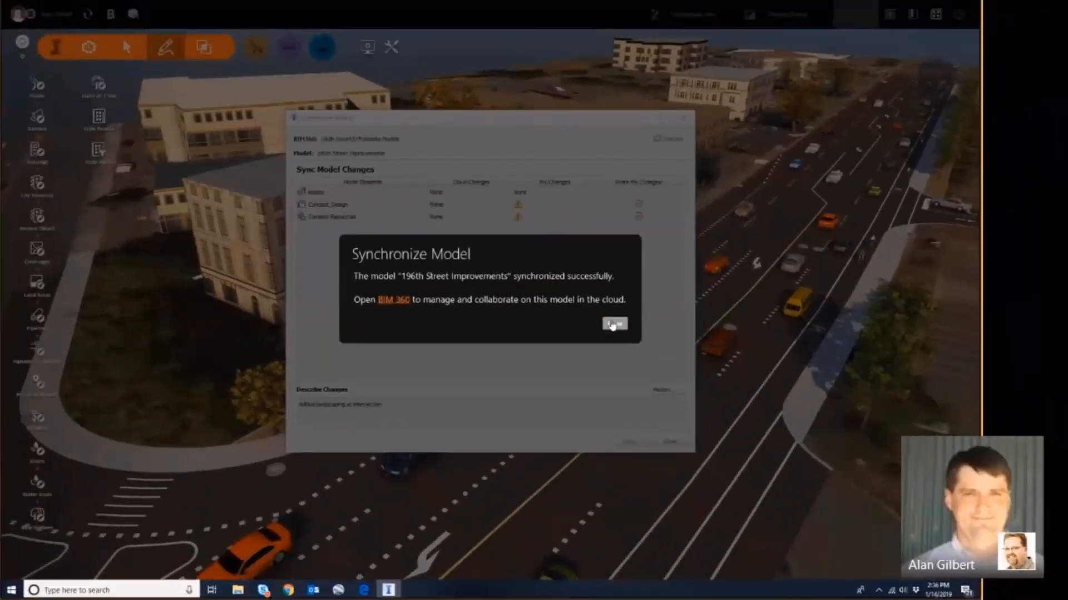
{"action": "left_click", "coordinate": [613, 324]}
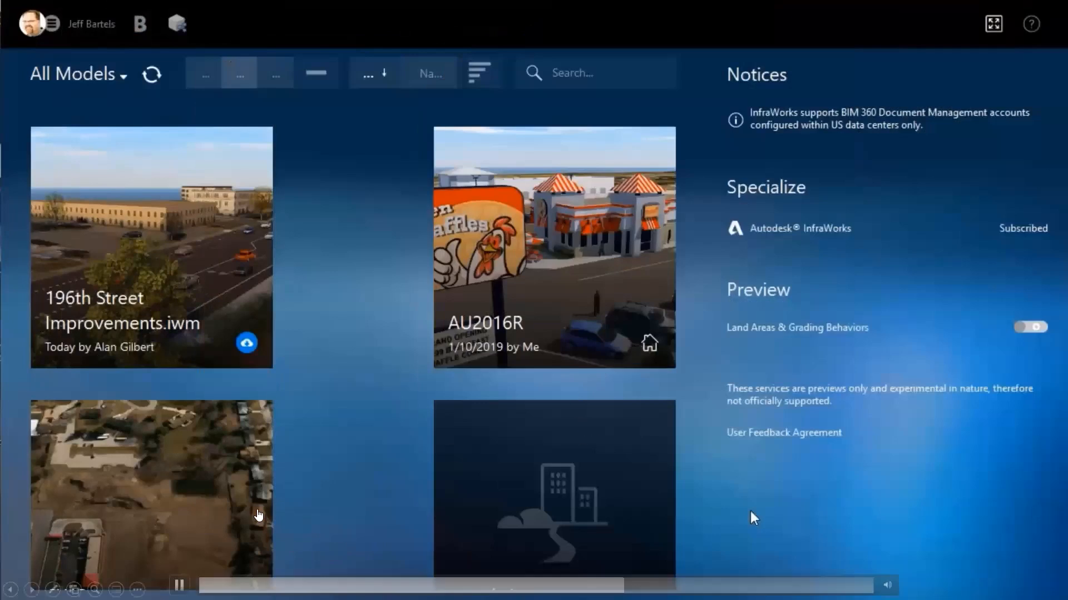
Step: Open 196th Street Improvements and bring up the Synchronize Model dialog showing incoming cloud changes
{"action": "left_click", "coordinate": [179, 585]}
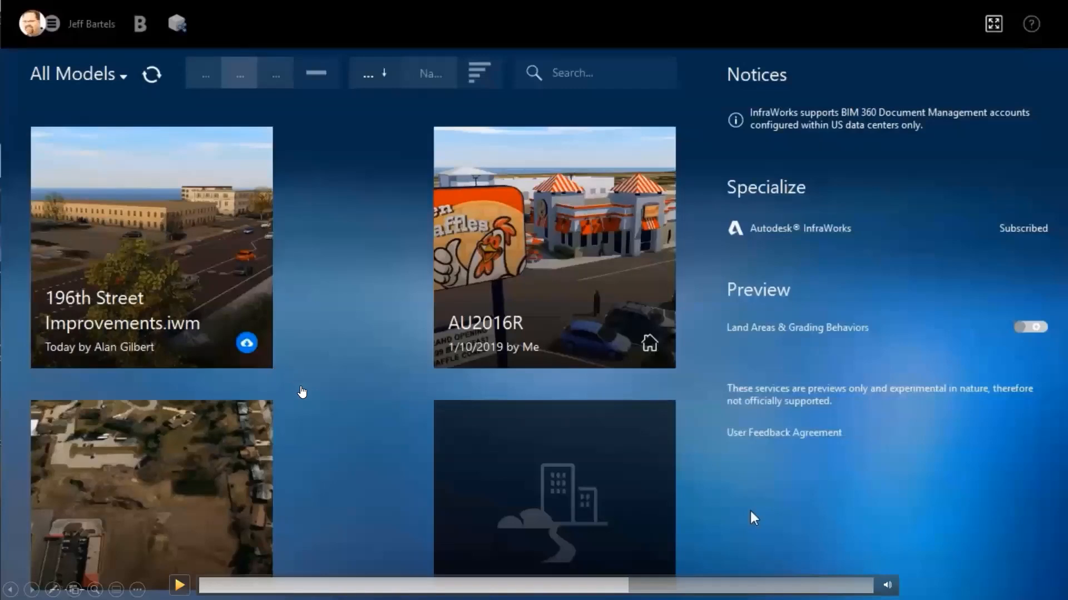
{"action": "left_click", "coordinate": [179, 584]}
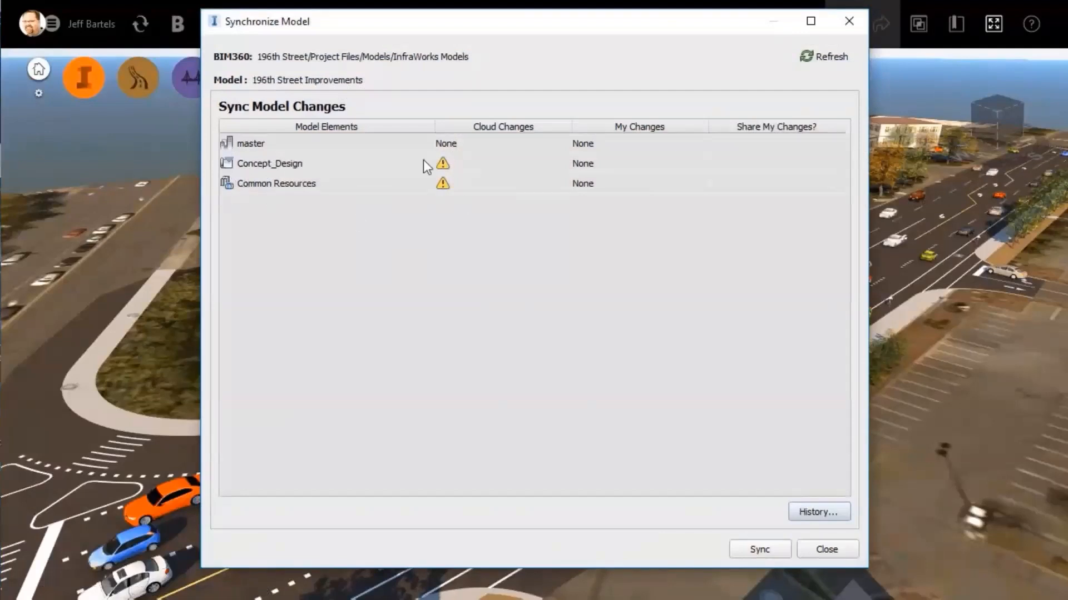
Step: Pull the cloud changes into the model, then orbit 196th Street Improvements.iwm in the BIM 360 viewer
{"action": "left_click", "coordinate": [760, 549]}
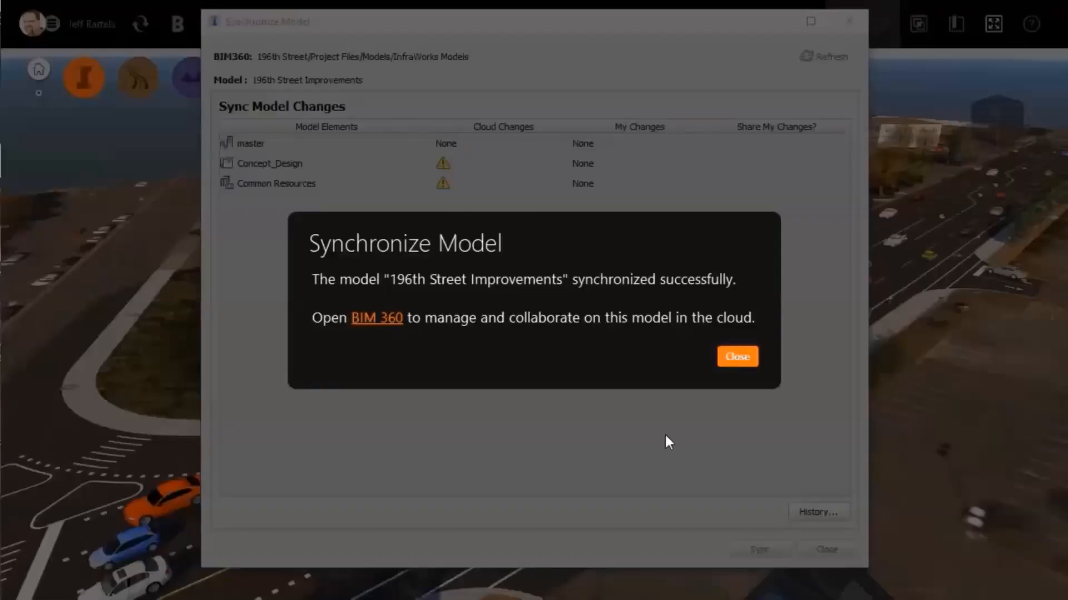
{"action": "left_click", "coordinate": [729, 358]}
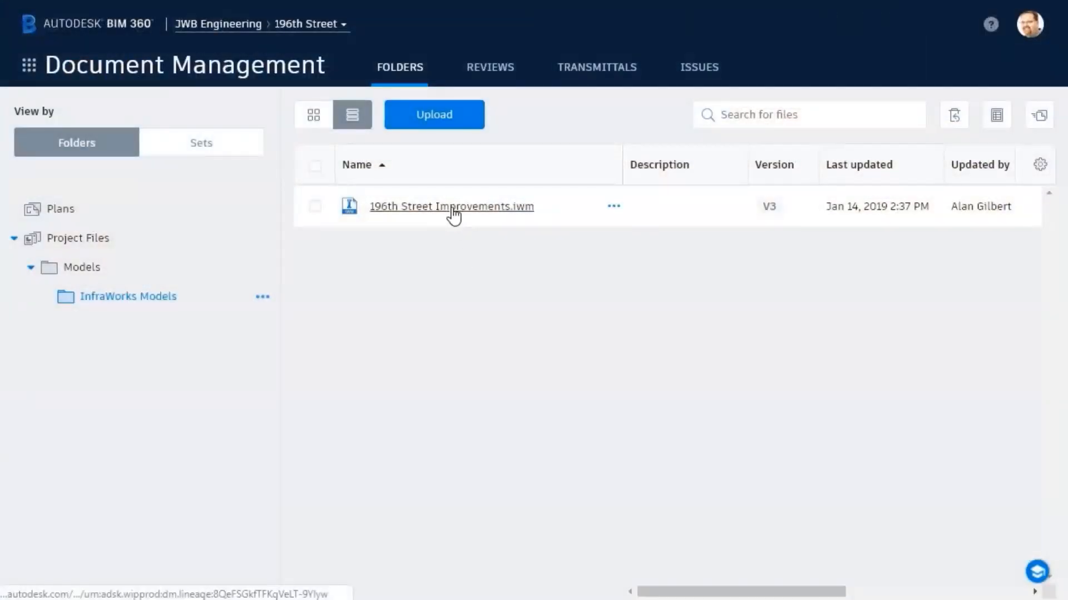
{"action": "left_click", "coordinate": [453, 213]}
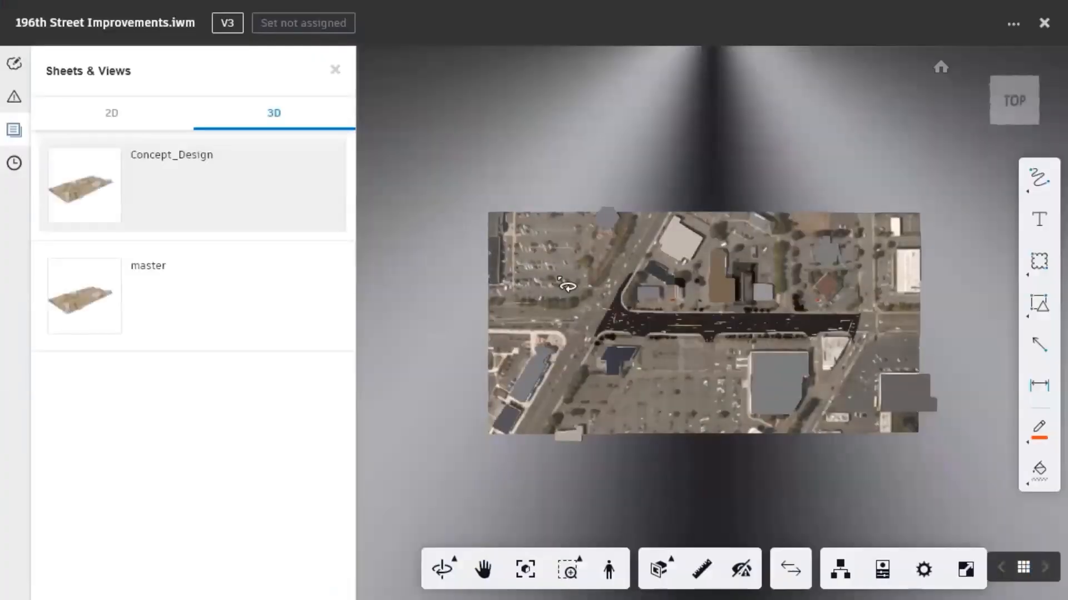
{"action": "scroll", "coordinate": [630, 307], "scroll_direction": "up", "scroll_amount": 10}
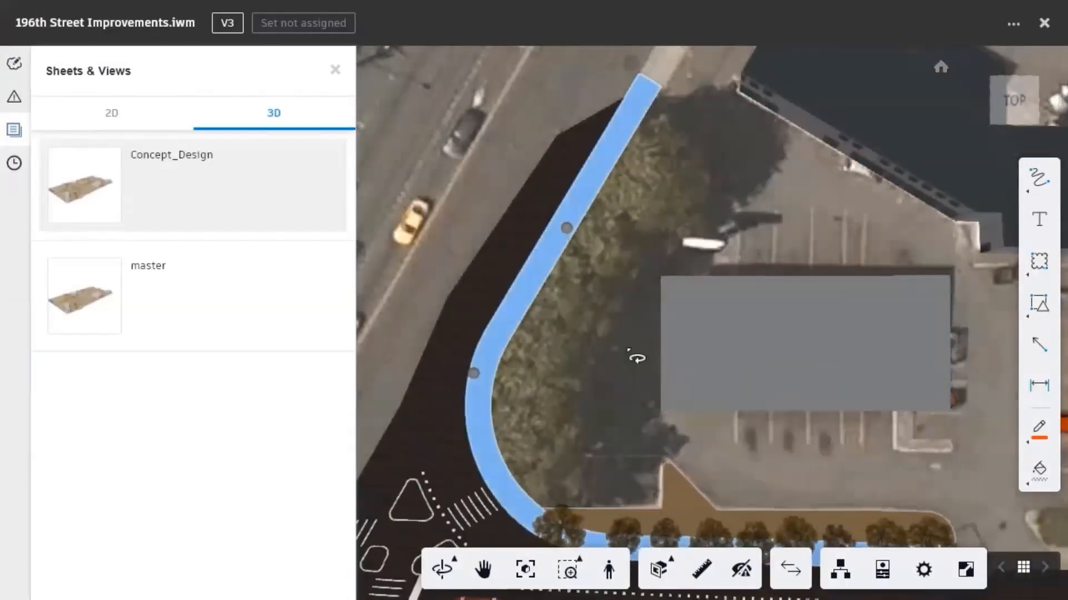
{"action": "left_click_drag", "start_coordinate": [670, 471], "coordinate": [488, 432]}
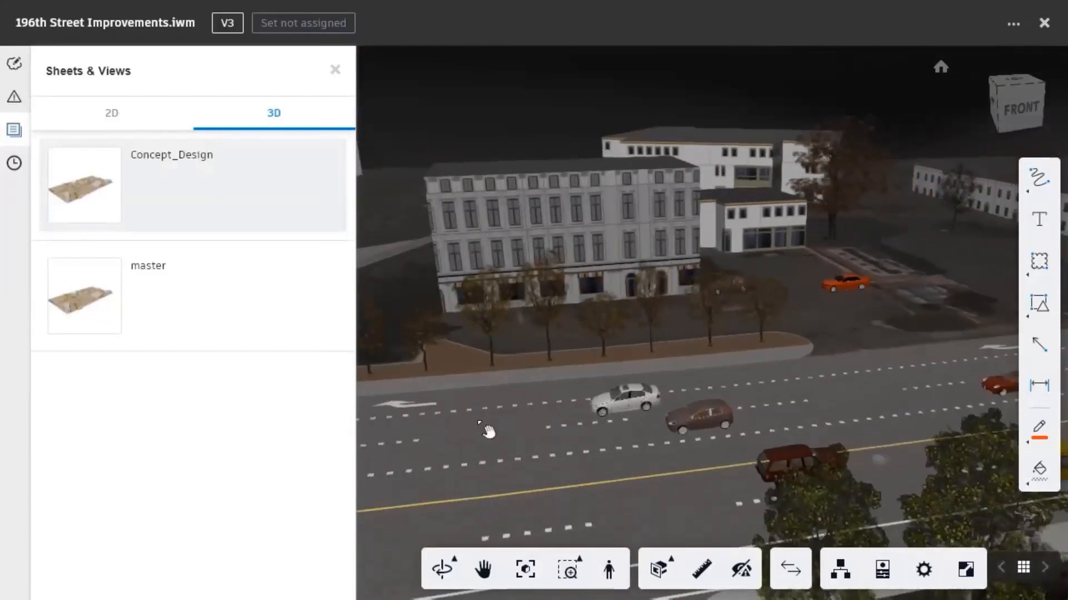
{"action": "left_click_drag", "start_coordinate": [873, 428], "coordinate": [400, 474]}
{"action": "double_click", "coordinate": [567, 489]}
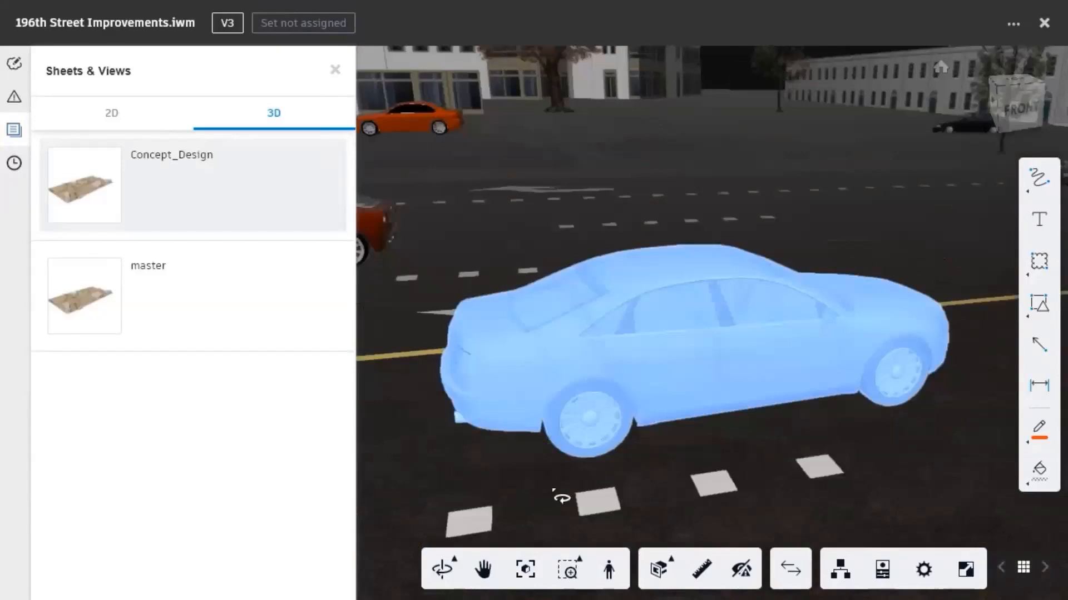
{"action": "left_click_drag", "start_coordinate": [563, 493], "coordinate": [603, 429]}
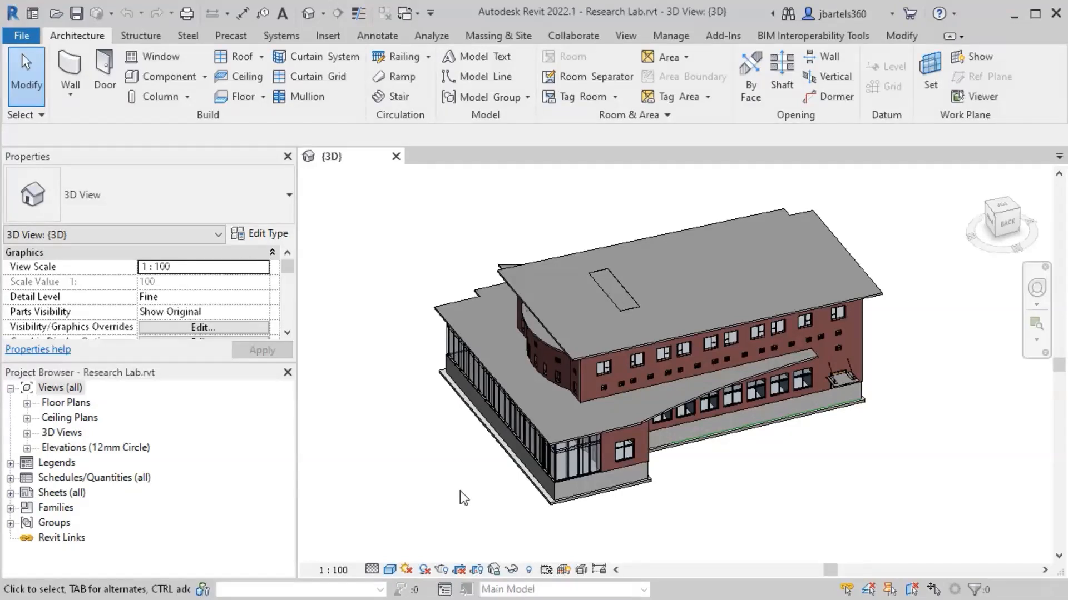
Step: Open Level 0 - Footprint from the Project Browser's Floor Plans list
{"action": "left_click", "coordinate": [27, 403]}
{"action": "double_click", "coordinate": [86, 433]}
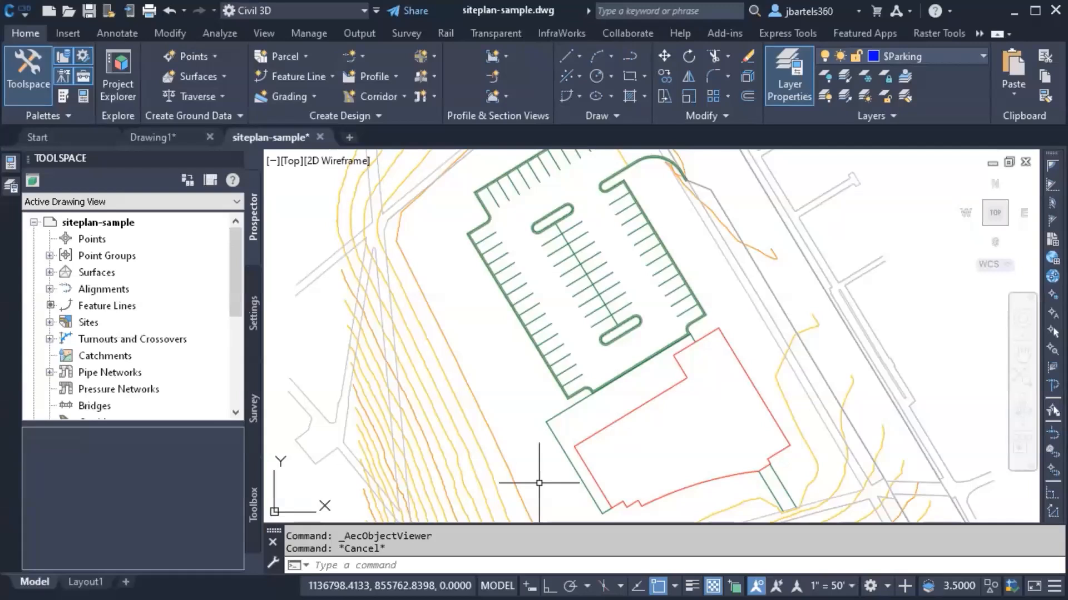
Step: Inspect the red building outline in the 3-D object viewer
{"action": "left_click", "coordinate": [745, 369]}
{"action": "mouse_move", "coordinate": [489, 461]}
{"action": "left_mouse_down"}
{"action": "mouse_move", "coordinate": [438, 432]}
{"action": "mouse_move", "coordinate": [432, 238]}
{"action": "left_mouse_up"}
{"action": "scroll", "coordinate": [473, 345], "scroll_direction": "up", "scroll_amount": 5}
{"action": "left_click_drag", "start_coordinate": [486, 372], "coordinate": [506, 425]}
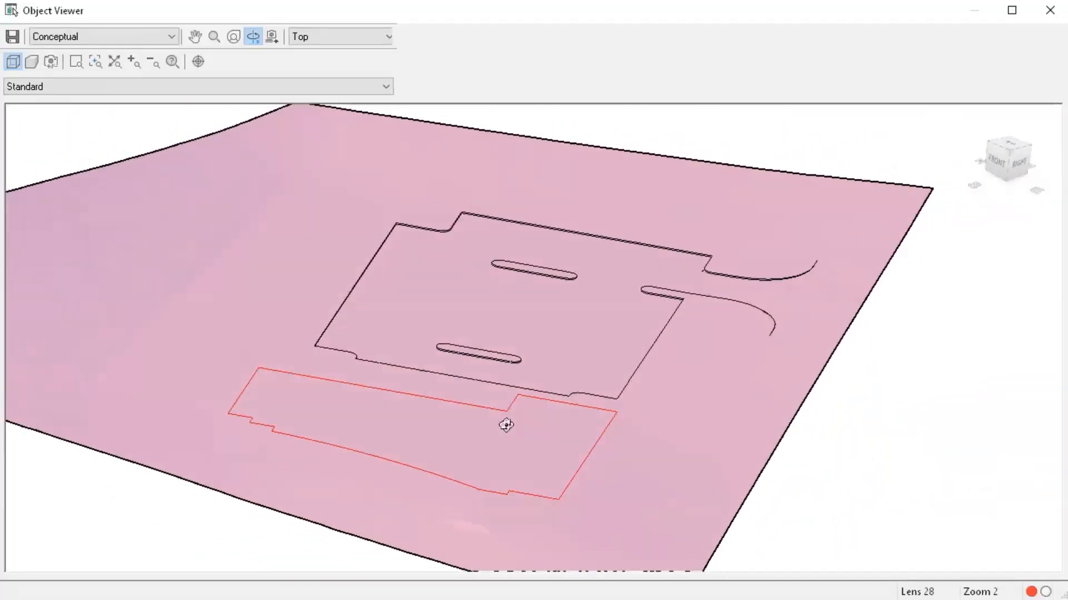
{"action": "left_click", "coordinate": [1050, 10]}
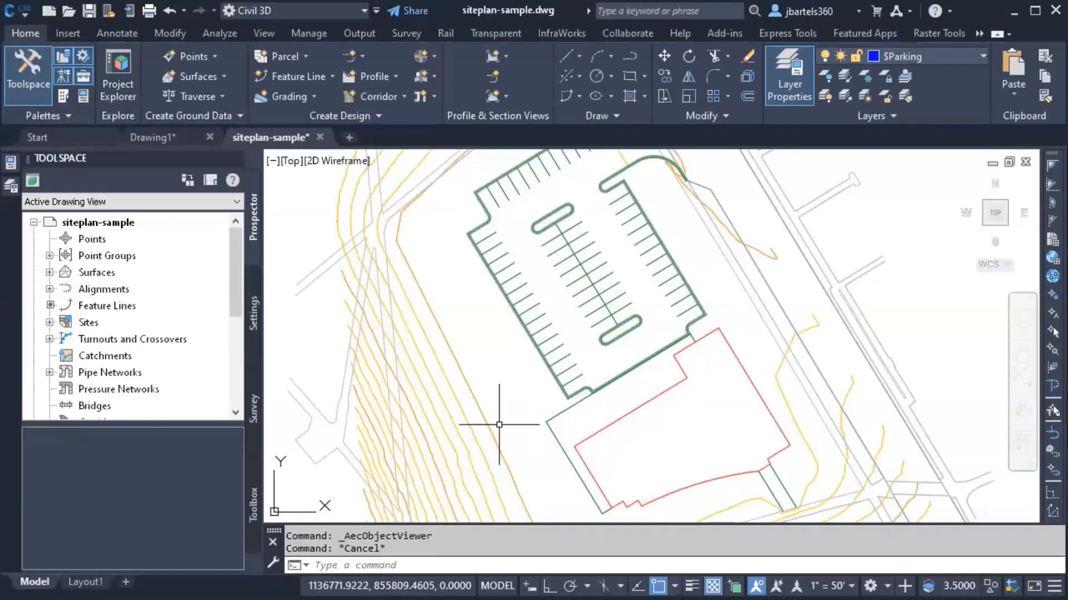
Step: Export shared reference points with origin and +Y at the building corner, in feet, to Desktop MySharedRefPnt.xml
{"action": "left_click", "coordinate": [253, 503]}
{"action": "left_click", "coordinate": [34, 220]}
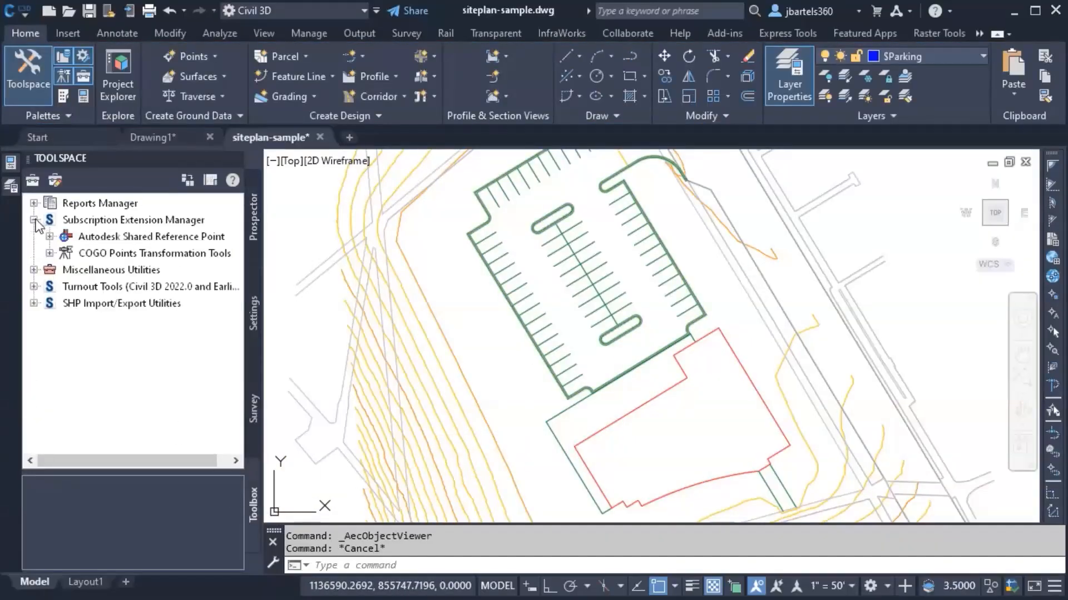
{"action": "left_click", "coordinate": [49, 236]}
{"action": "double_click", "coordinate": [105, 254]}
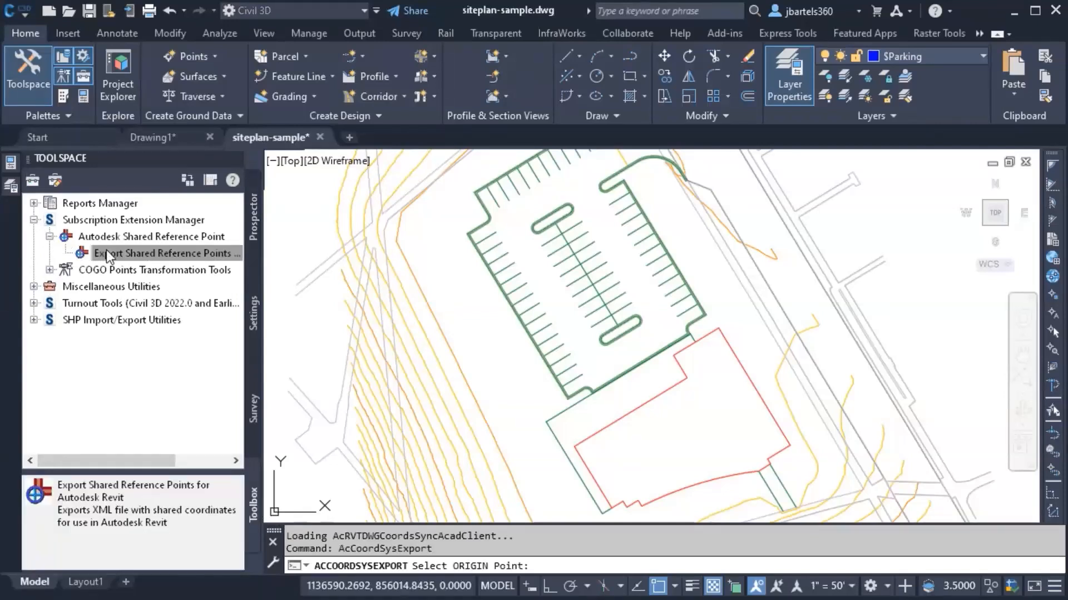
{"action": "left_click", "coordinate": [573, 444]}
{"action": "left_click", "coordinate": [687, 377]}
{"action": "left_click", "coordinate": [530, 345]}
{"action": "left_click", "coordinate": [475, 424]}
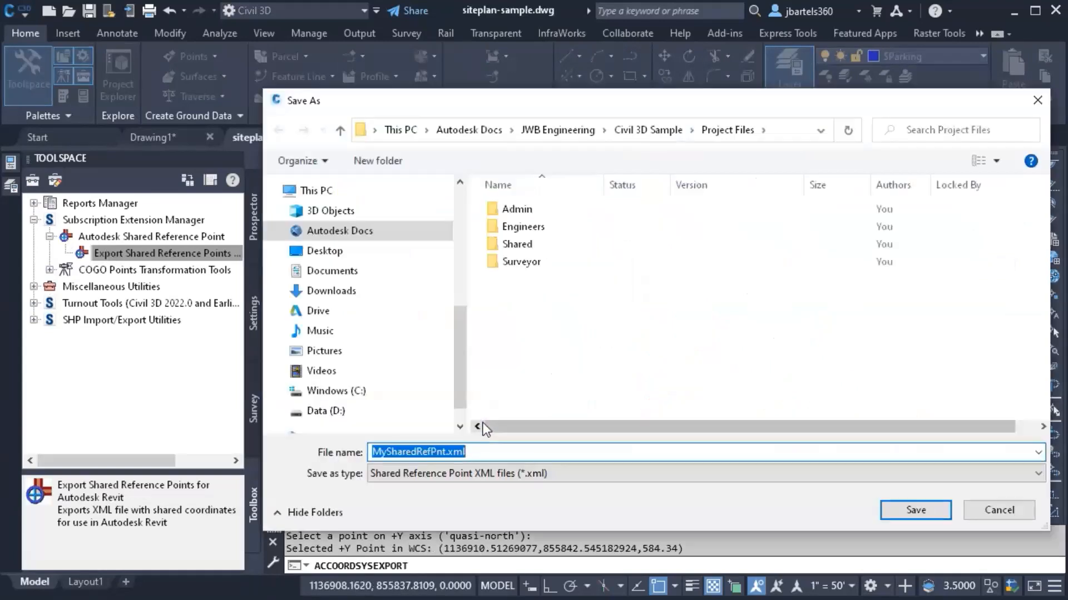
{"action": "left_click", "coordinate": [327, 254]}
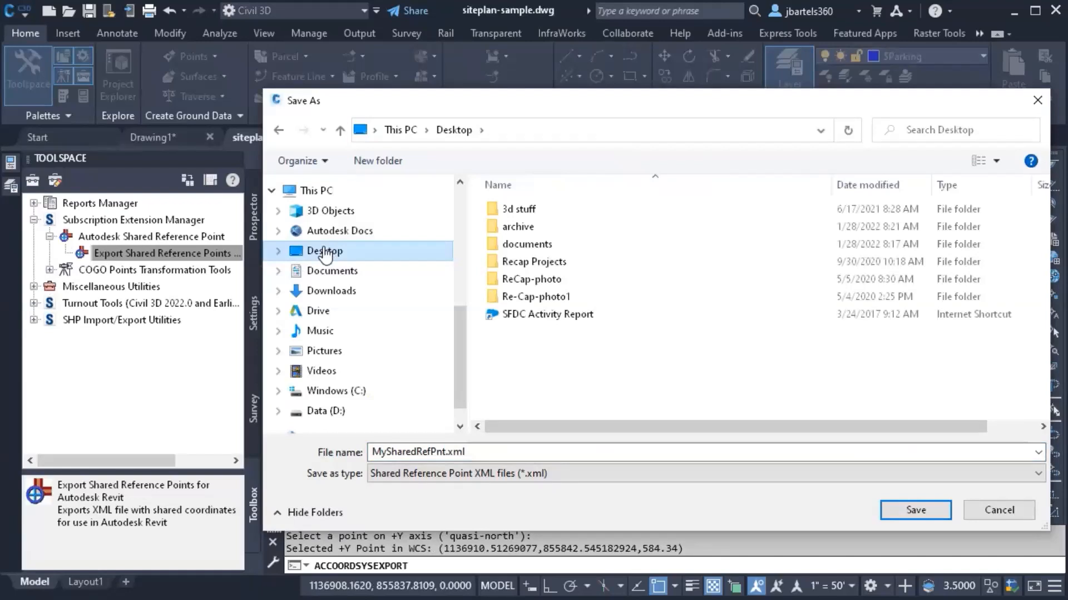
{"action": "left_click", "coordinate": [913, 509]}
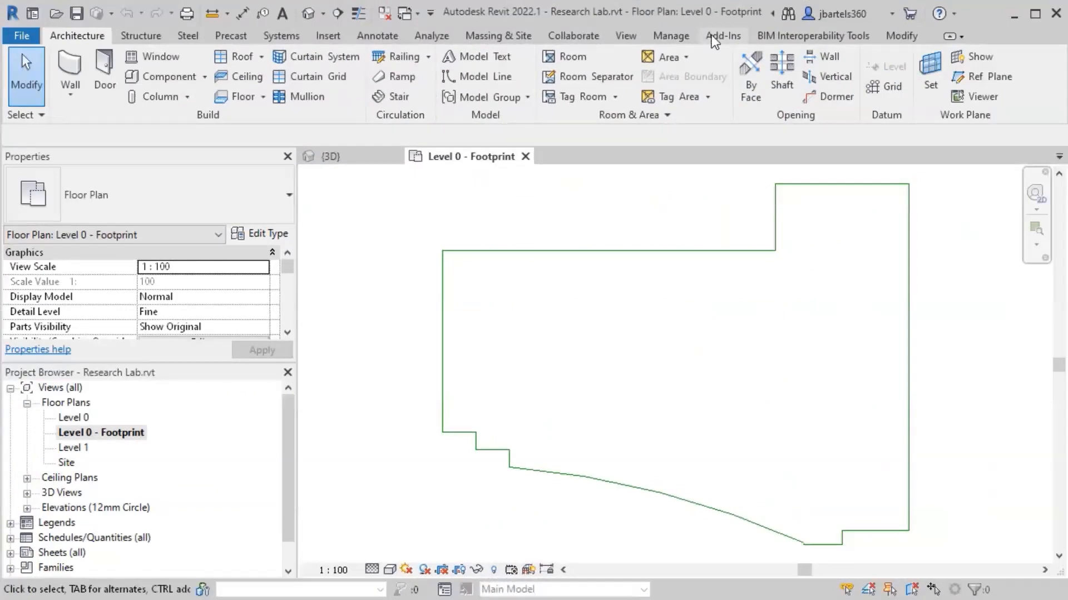
Step: Import shared coordinates from MySharedRefPnt.xml using the footprint corner as origin and +Y point
{"action": "left_click", "coordinate": [722, 36]}
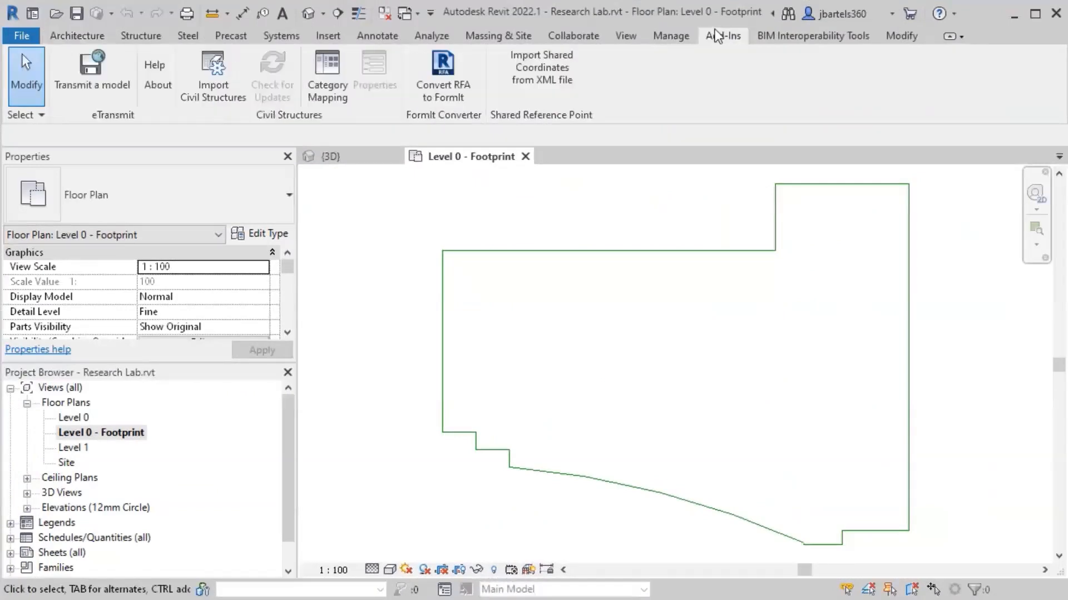
{"action": "left_click", "coordinate": [539, 79]}
{"action": "left_click", "coordinate": [442, 251]}
{"action": "left_click", "coordinate": [774, 251]}
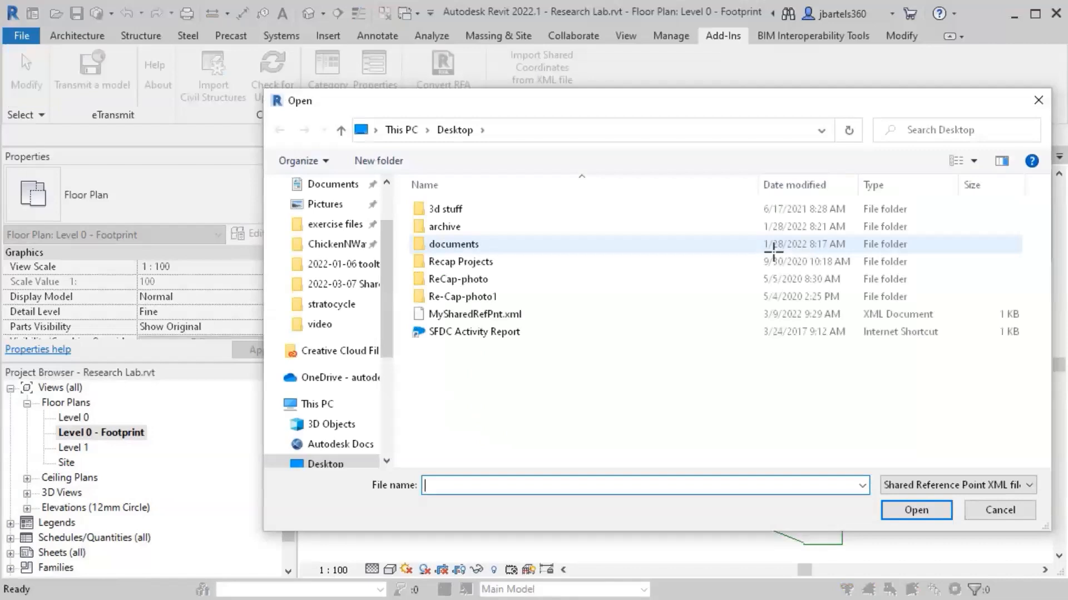
{"action": "left_click", "coordinate": [503, 315]}
{"action": "left_click", "coordinate": [916, 510]}
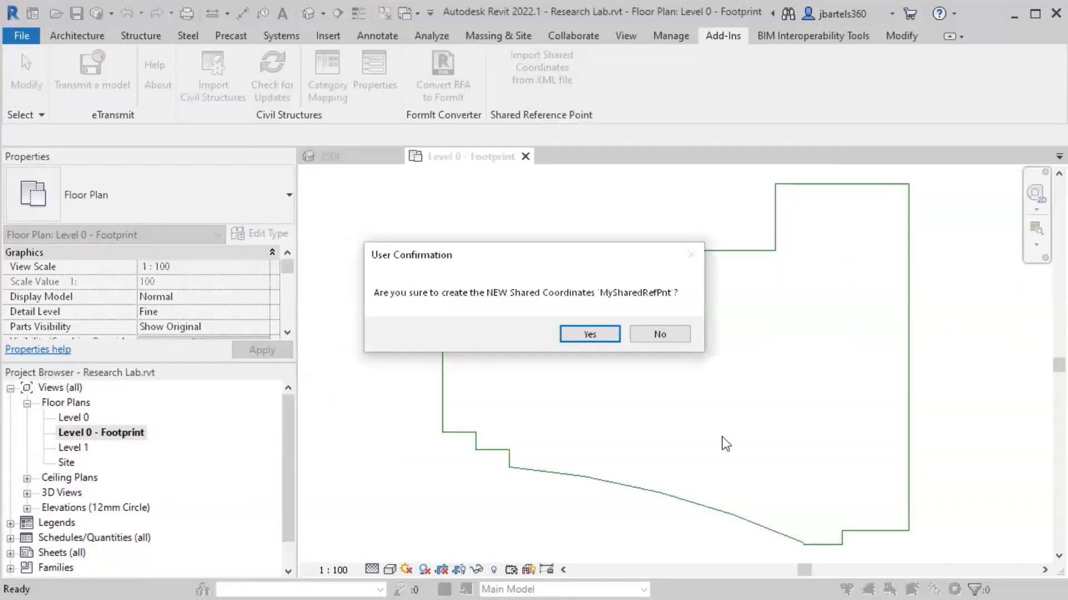
{"action": "left_click", "coordinate": [590, 335]}
{"action": "left_click", "coordinate": [612, 336]}
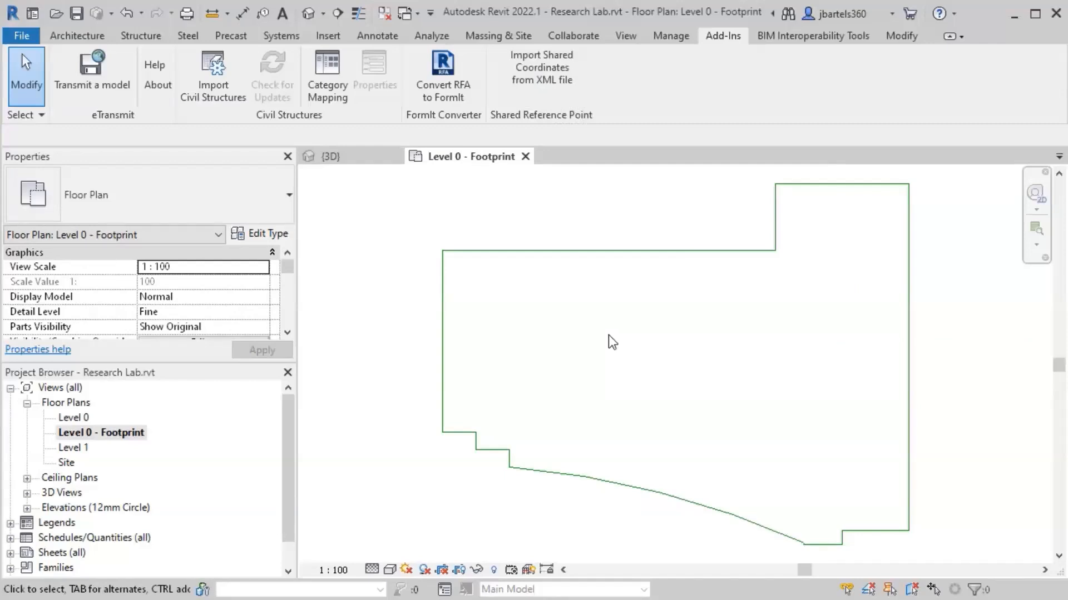
Step: Make the MySharedRefPnt site current in the project's Location settings
{"action": "left_click", "coordinate": [671, 35]}
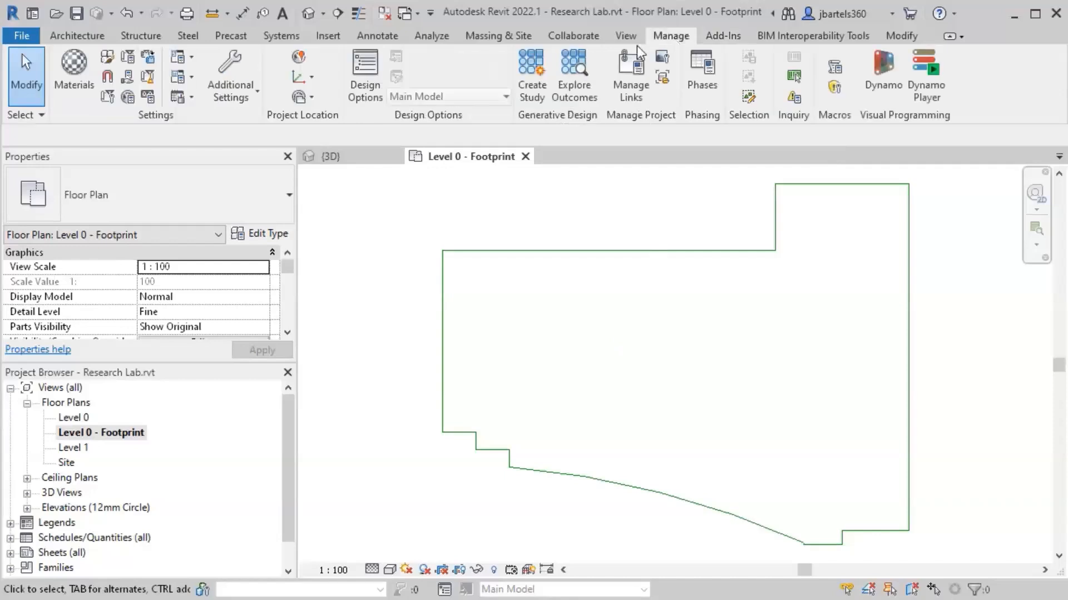
{"action": "left_click", "coordinate": [299, 57]}
{"action": "left_click", "coordinate": [375, 161]}
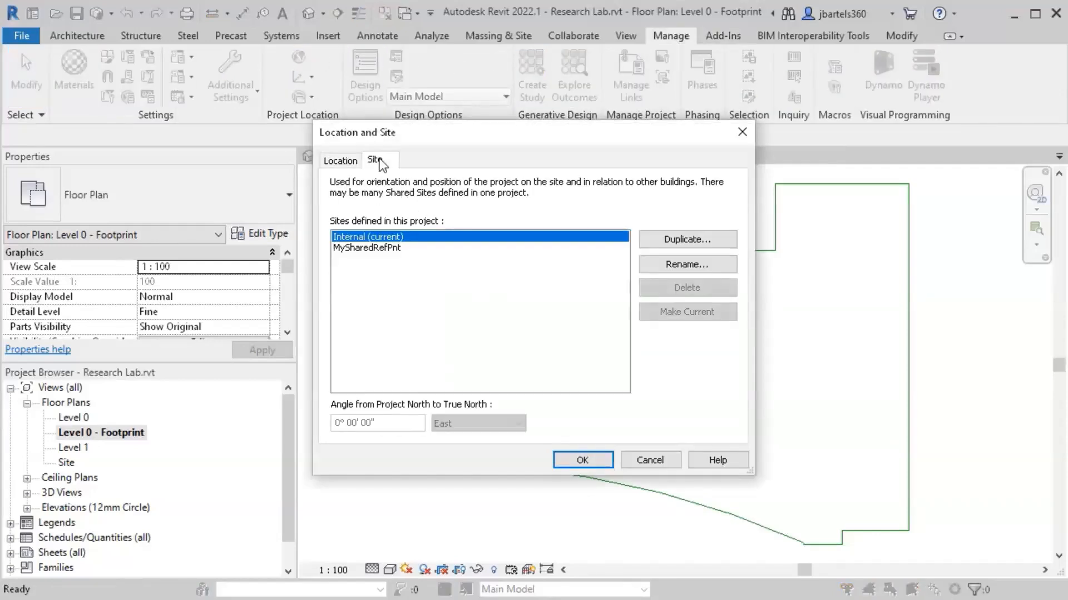
{"action": "left_click", "coordinate": [377, 248]}
{"action": "left_click", "coordinate": [659, 315]}
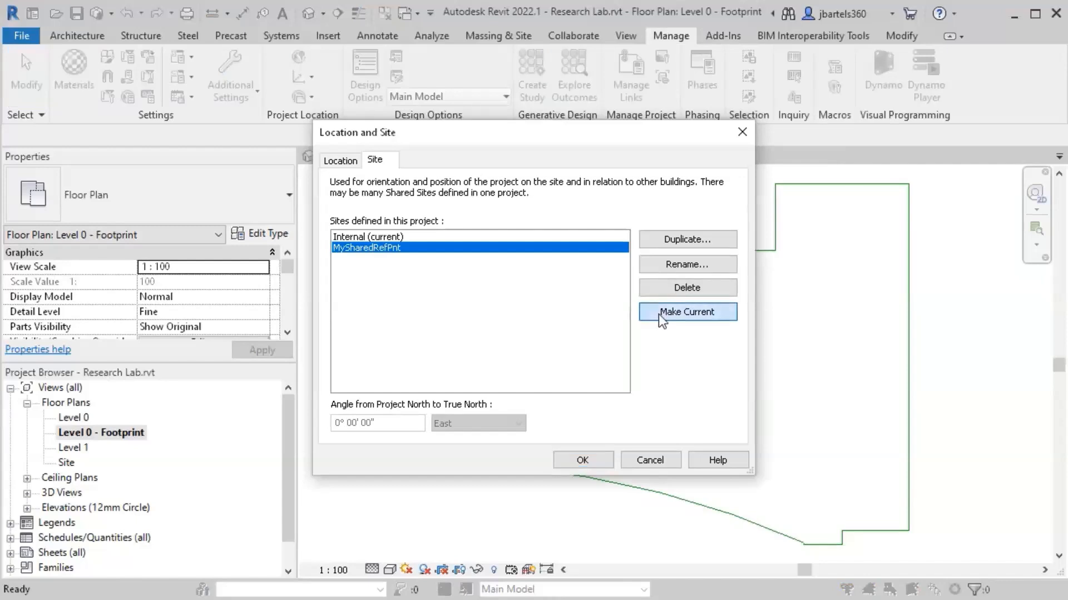
{"action": "left_click", "coordinate": [582, 460]}
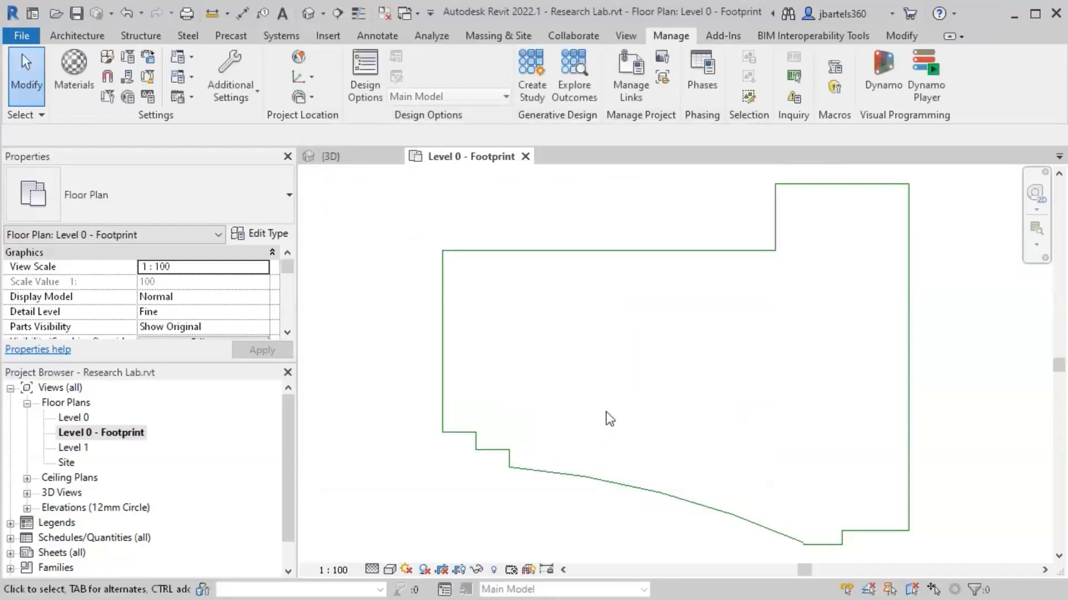
Step: Set the Level 0 - Footprint plan orientation to True North and recentre the footprint
{"action": "left_click_drag", "start_coordinate": [290, 270], "coordinate": [291, 280]}
{"action": "left_click", "coordinate": [255, 280]}
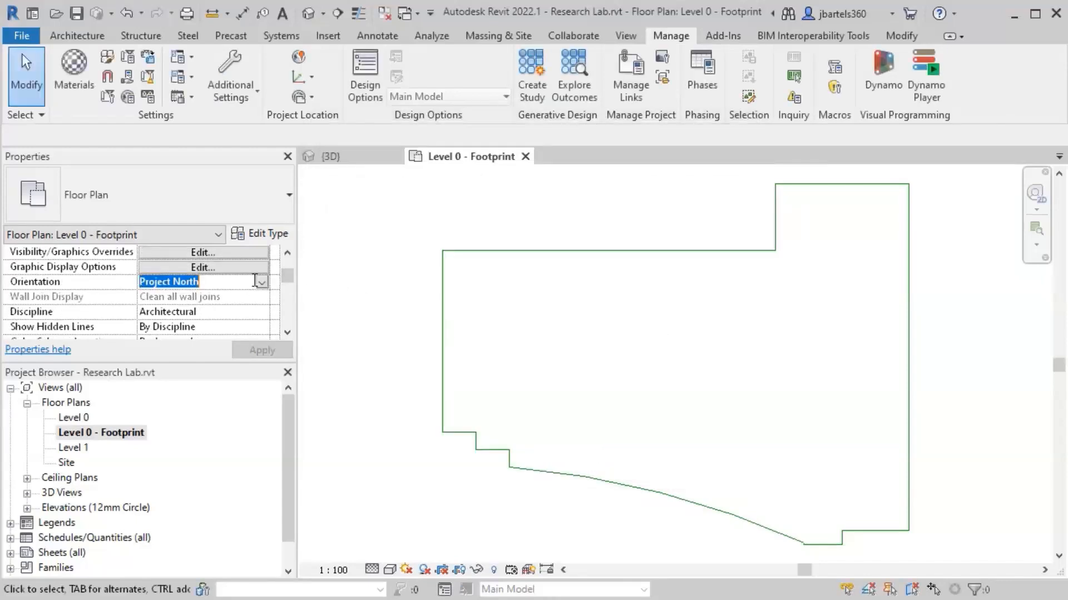
{"action": "left_click", "coordinate": [261, 282]}
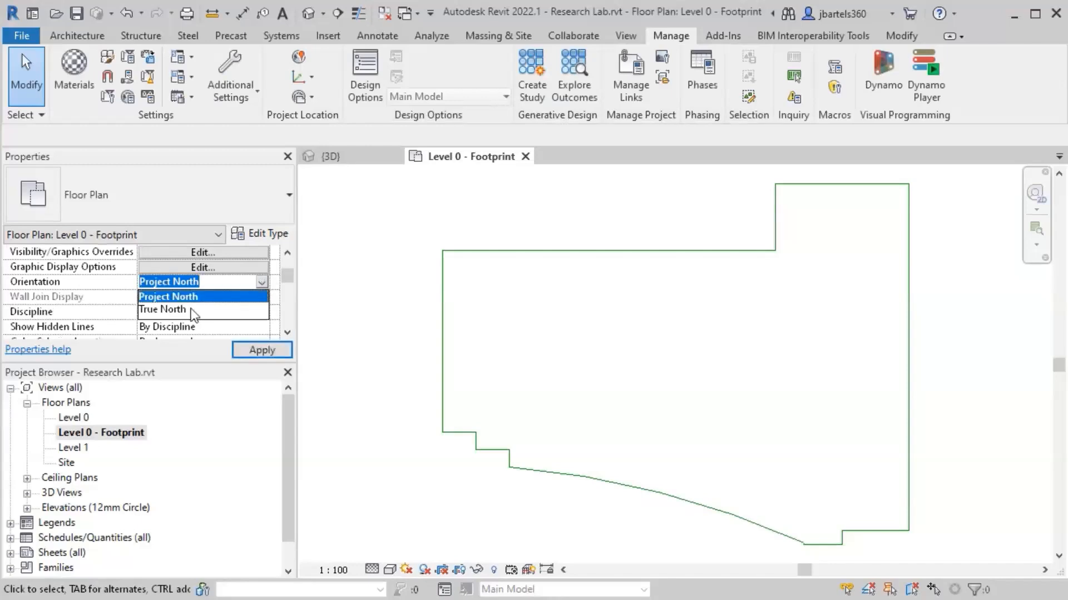
{"action": "left_click", "coordinate": [192, 310]}
{"action": "left_click", "coordinate": [262, 351]}
{"action": "left_click_drag", "start_coordinate": [492, 304], "coordinate": [650, 422]}
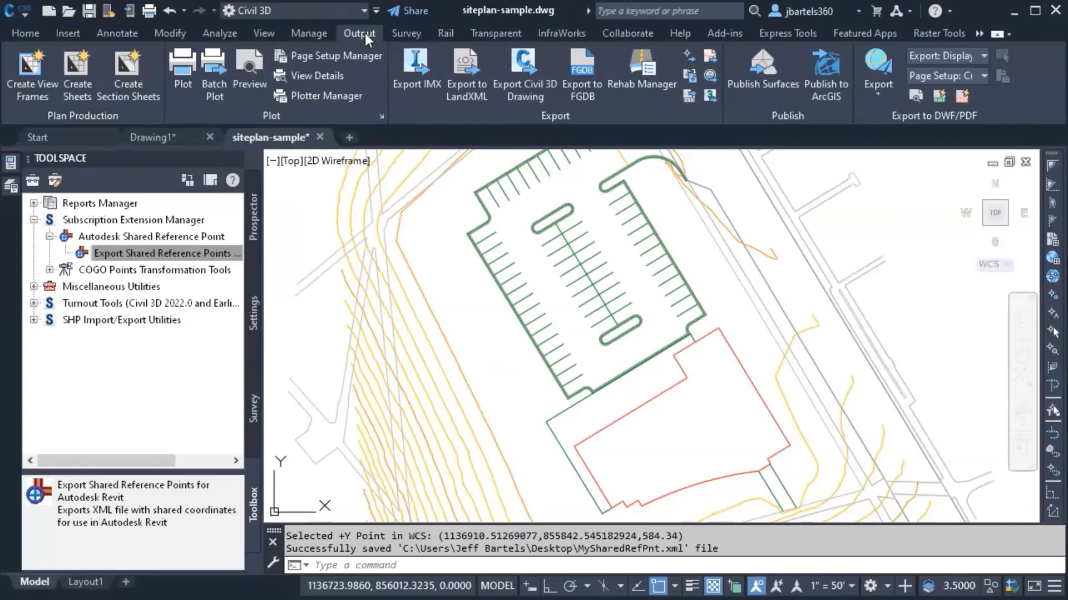
Step: Publish Prop-Surface as Prop-Surface.shared.dwg to Autodesk Docs > Civil 3D Sample > Project Files
{"action": "left_click", "coordinate": [753, 79]}
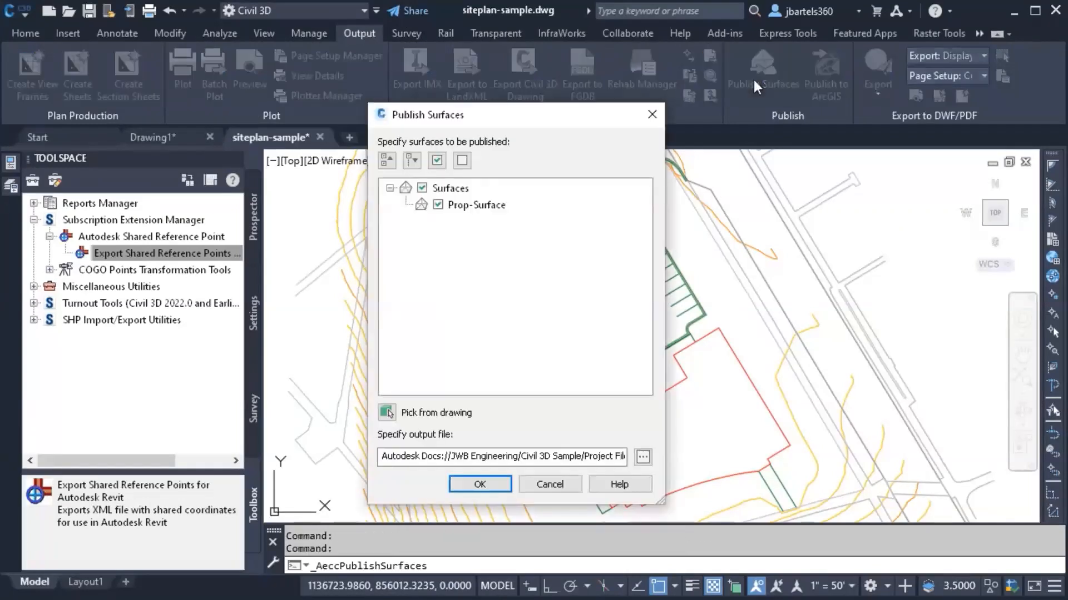
{"action": "left_click", "coordinate": [643, 457]}
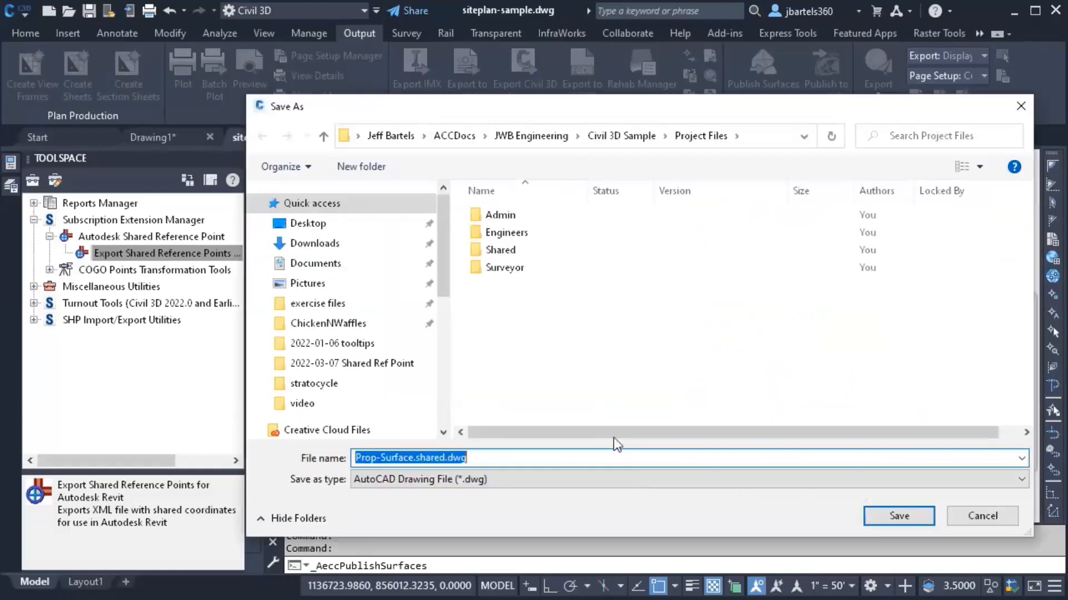
{"action": "scroll", "coordinate": [446, 323], "scroll_direction": "down", "scroll_amount": 2}
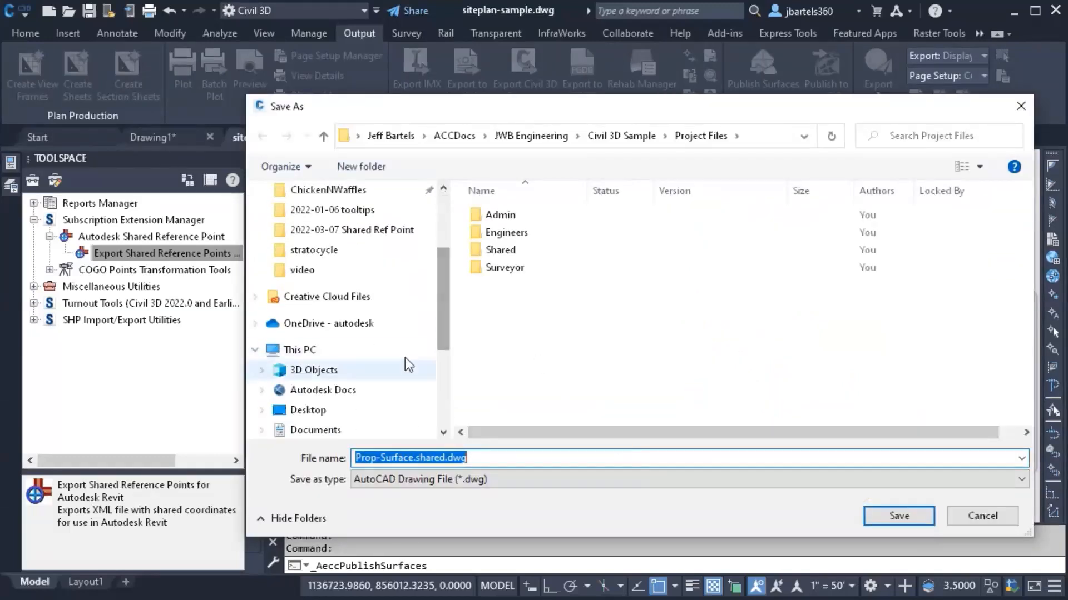
{"action": "left_click", "coordinate": [360, 390]}
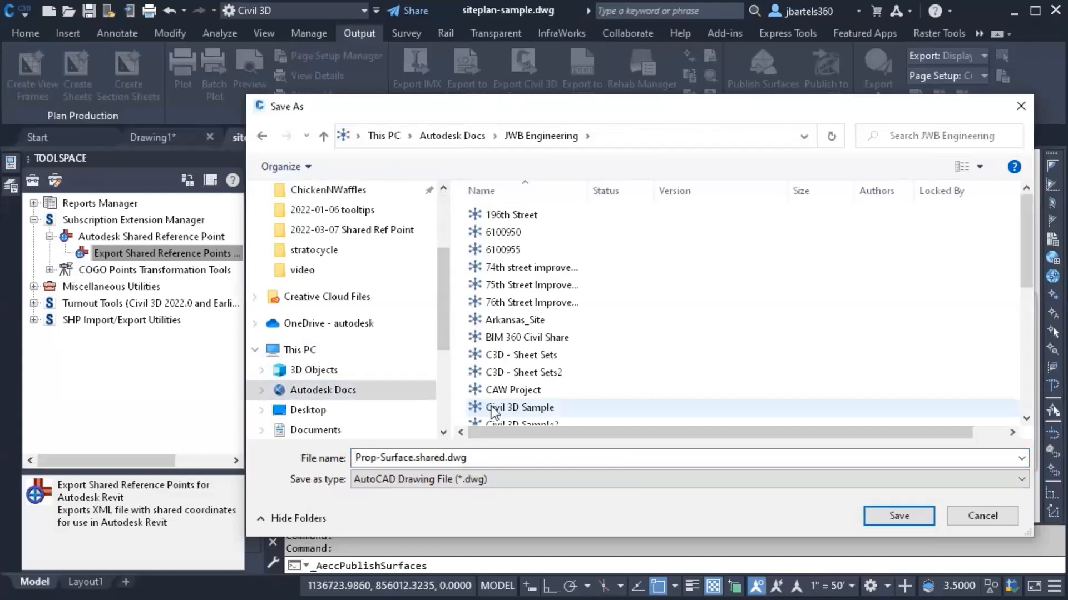
{"action": "double_click", "coordinate": [493, 409]}
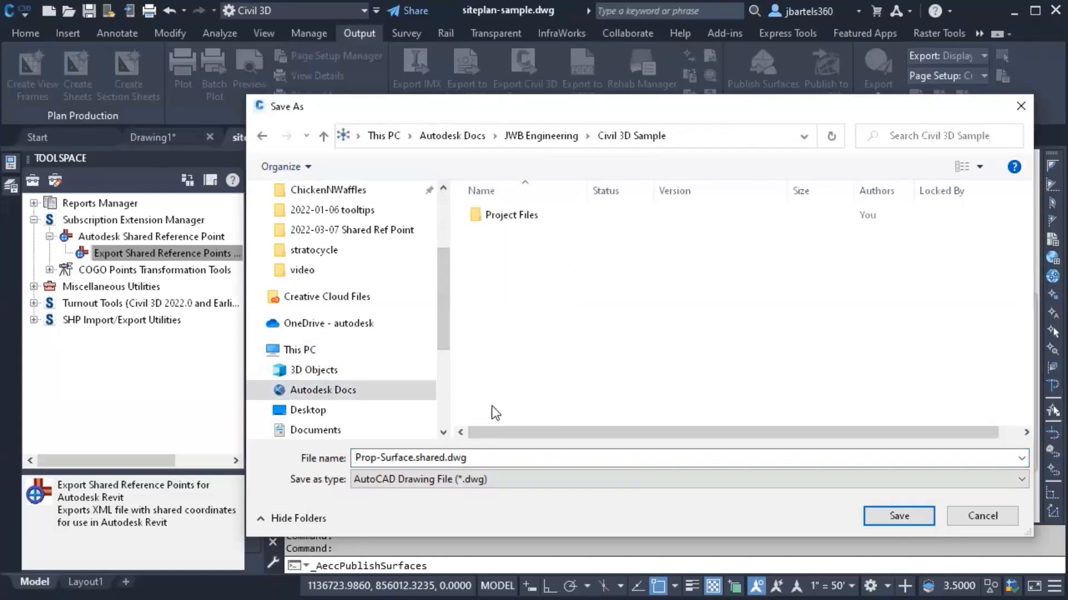
{"action": "double_click", "coordinate": [506, 214]}
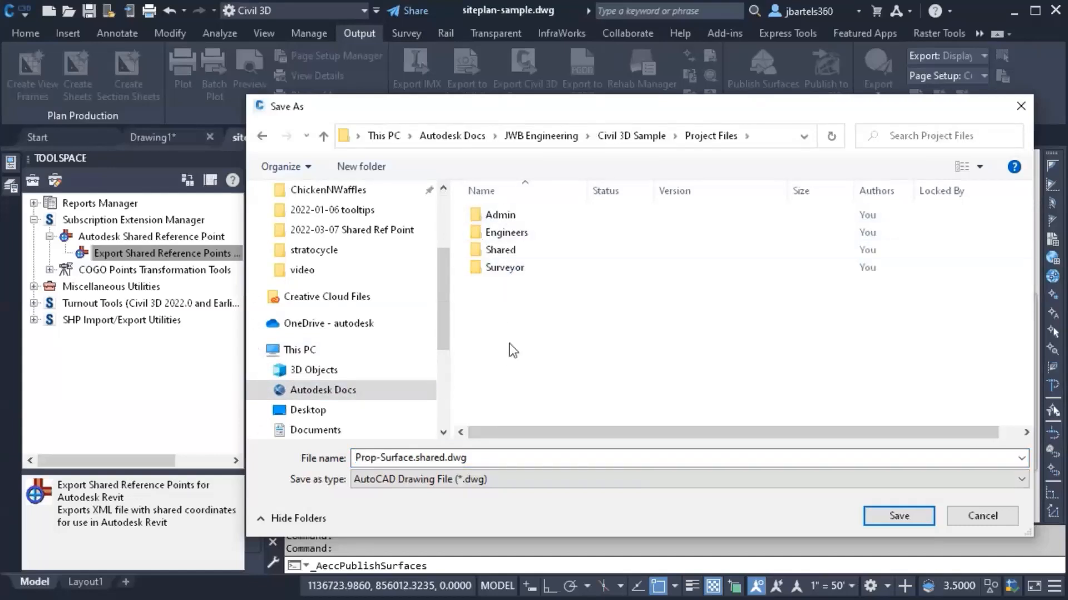
{"action": "left_click", "coordinate": [884, 516]}
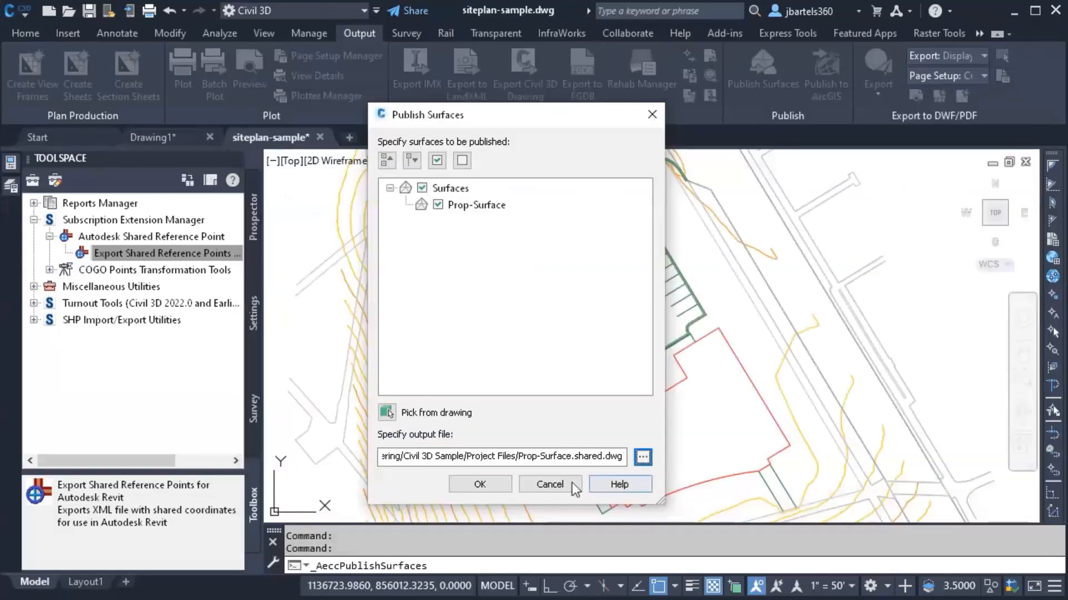
{"action": "left_click", "coordinate": [479, 484]}
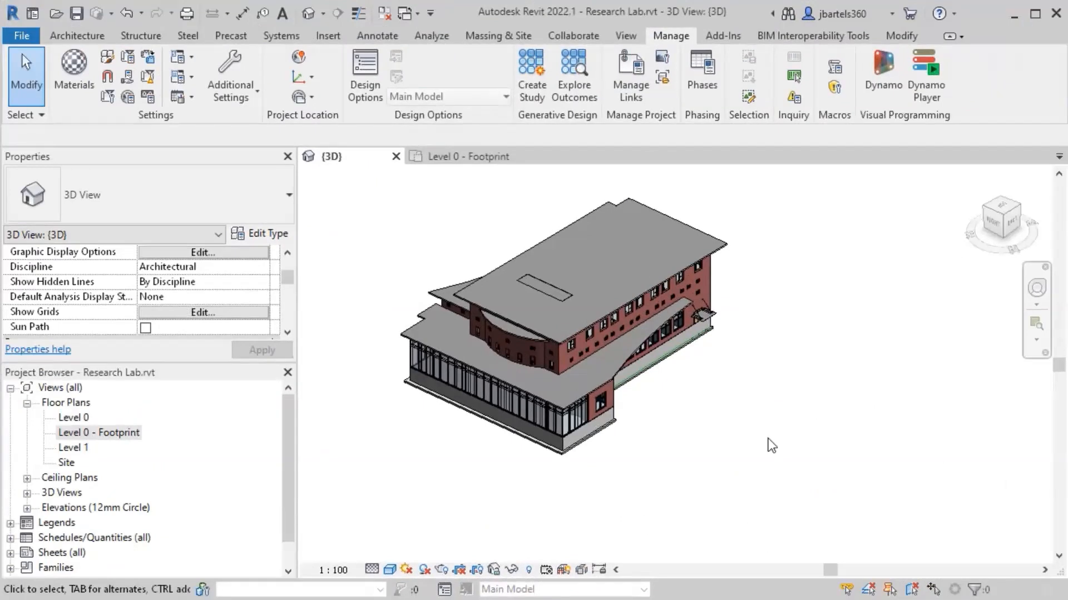
Step: Link the Prop-Surface topography from the Civil 3D Sample Project Files, aligned to shared coordinates
{"action": "left_click", "coordinate": [328, 37]}
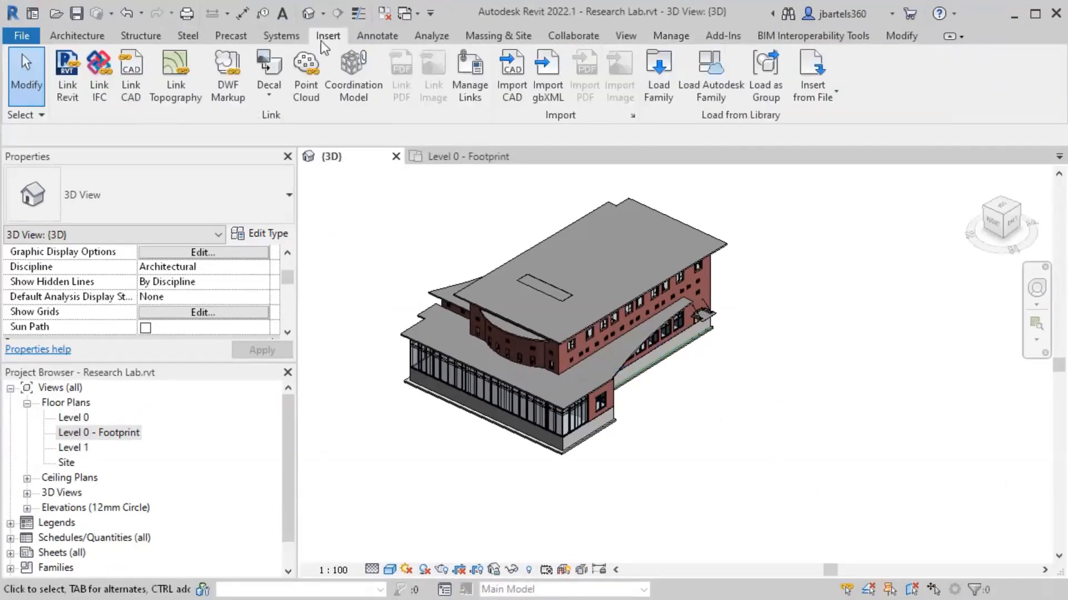
{"action": "left_click", "coordinate": [175, 77]}
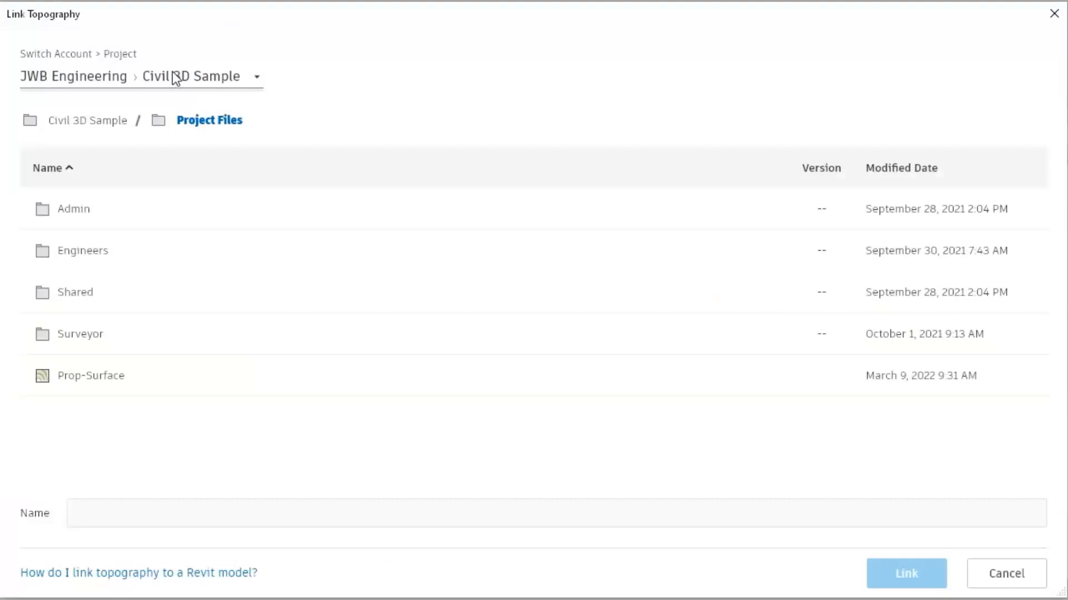
{"action": "left_click", "coordinate": [98, 376]}
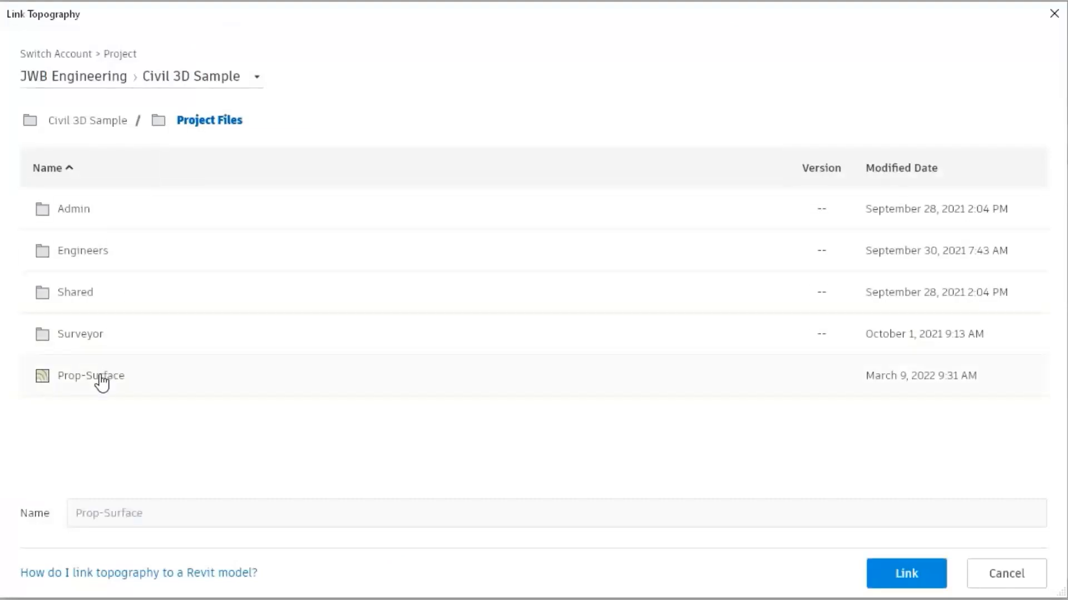
{"action": "left_click", "coordinate": [889, 576]}
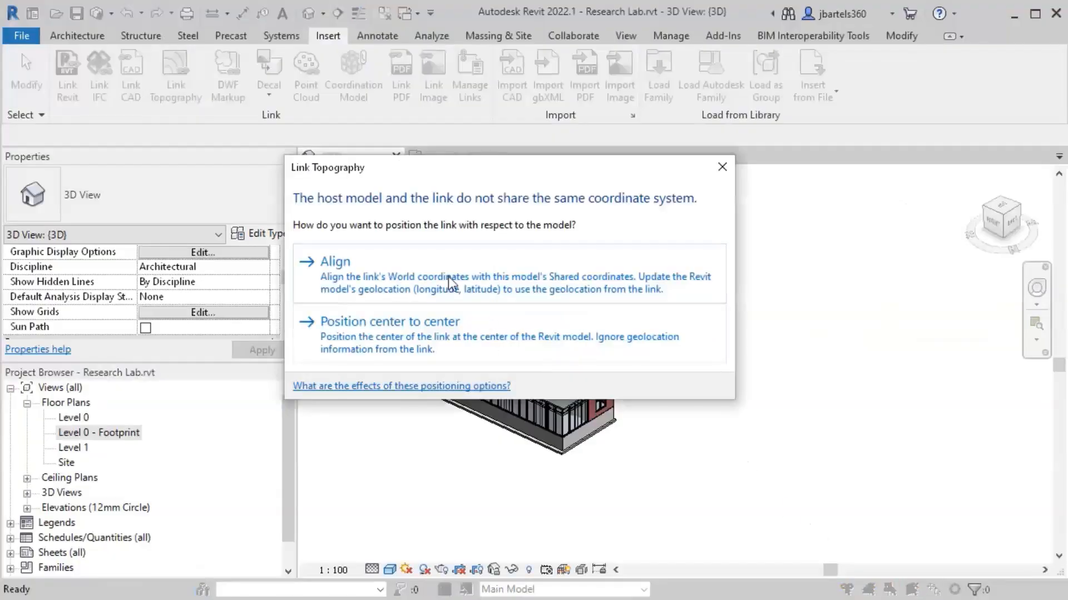
{"action": "left_click", "coordinate": [448, 276]}
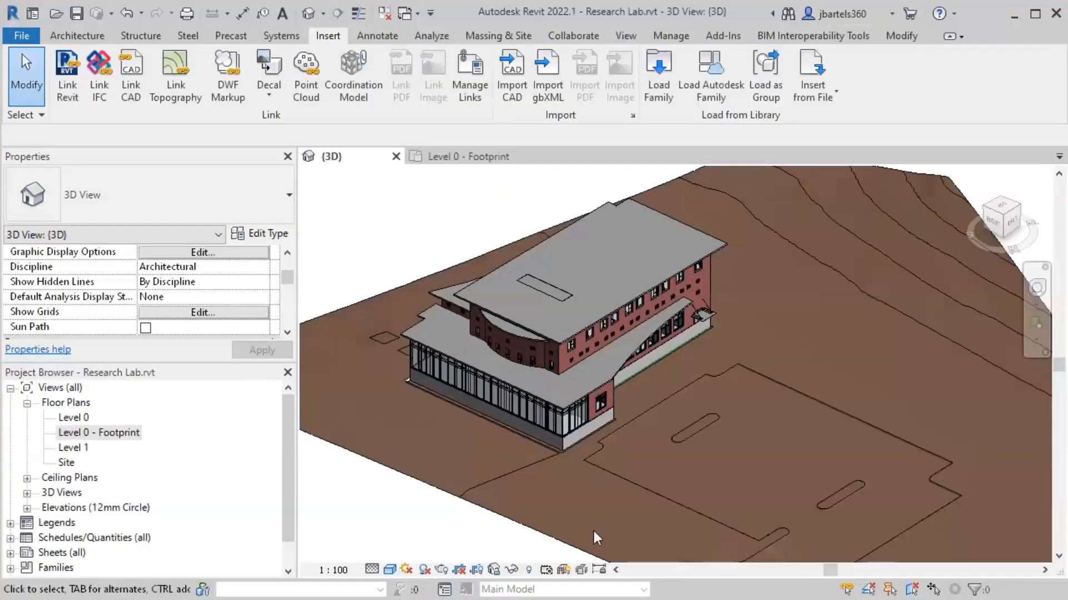